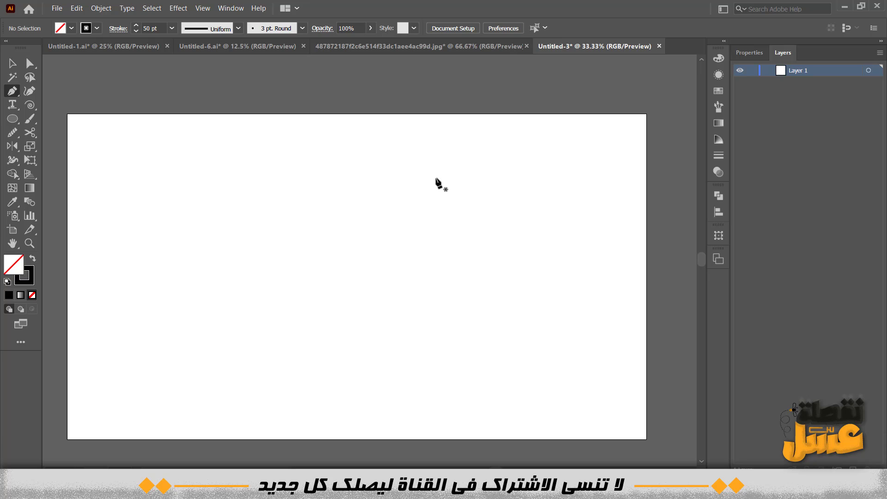
- Draw a closed upright rectangle about 173 px wide with the Pen tool in the artboard's upper middle as the first letter's loop
click(436, 178)
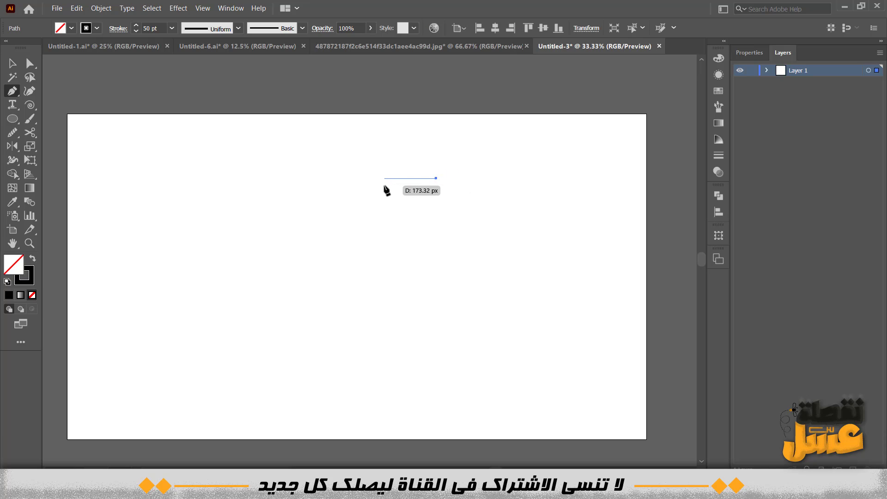
click(384, 179)
click(385, 238)
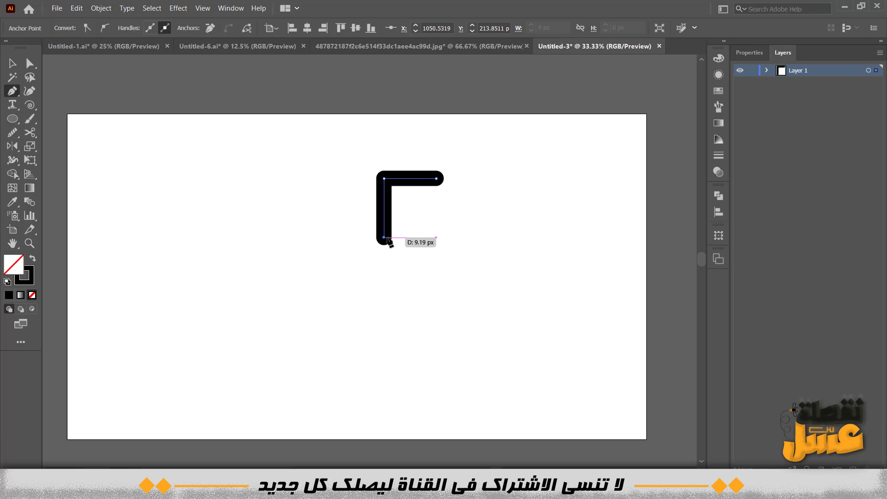
click(436, 237)
click(436, 179)
key(o)
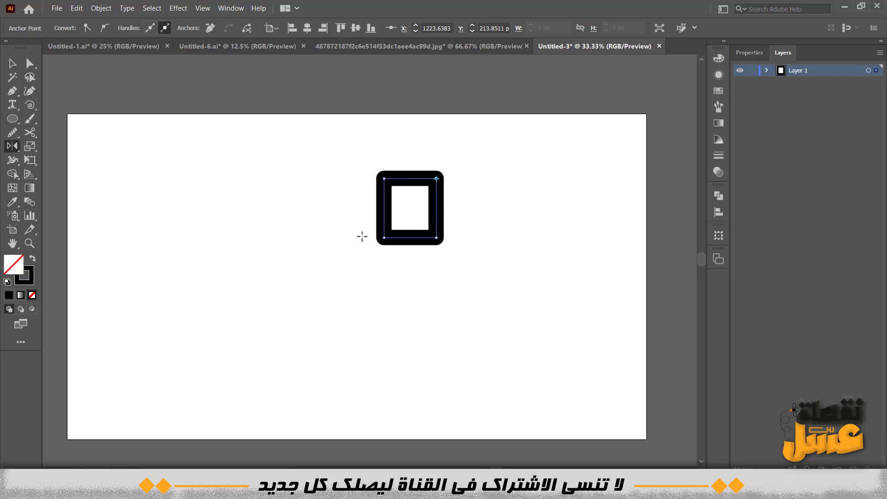
key(v)
click(439, 260)
- Draw the letter's tail from the rectangle's right side straight down, across to the left edge and slightly up, forming a 9 shape
click(437, 223)
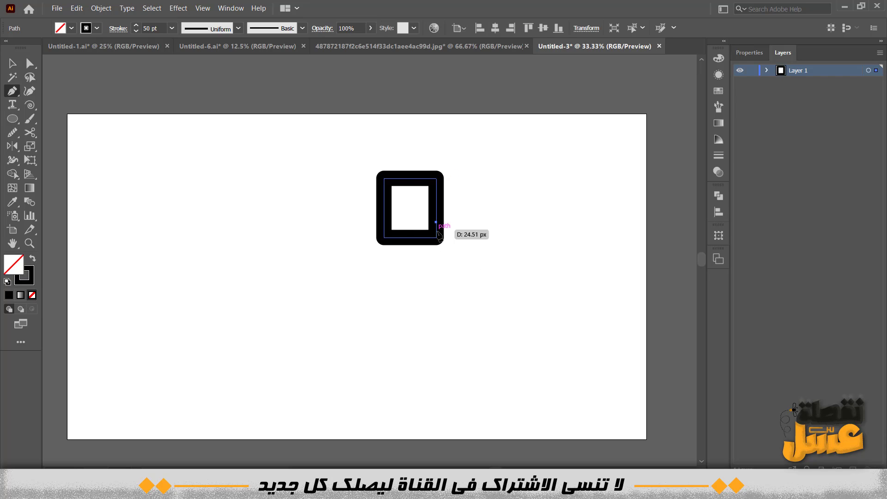
click(436, 283)
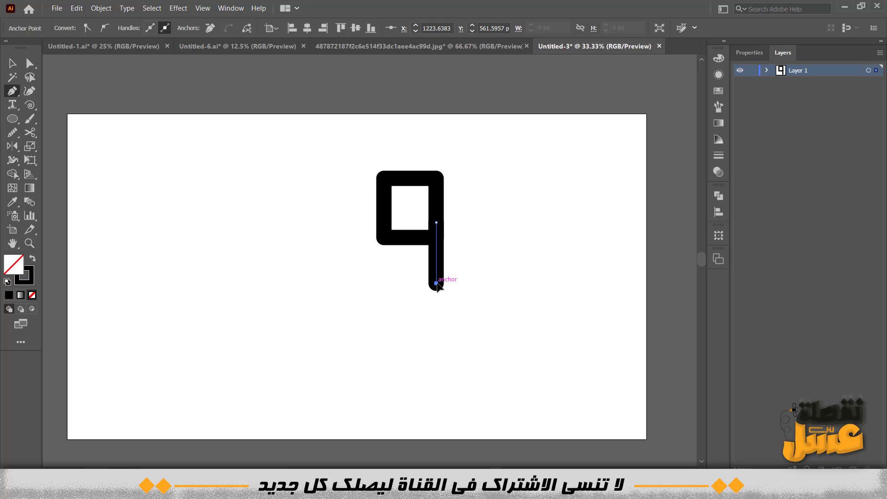
click(384, 283)
click(384, 255)
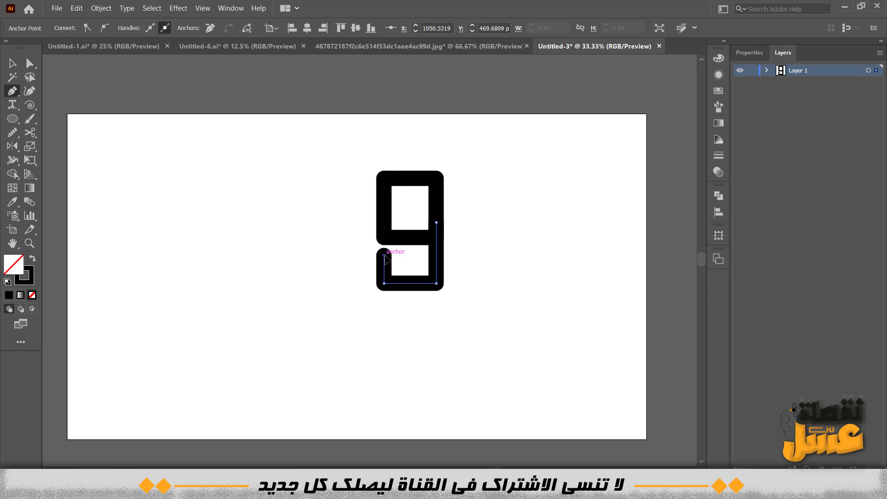
click(13, 64)
click(228, 202)
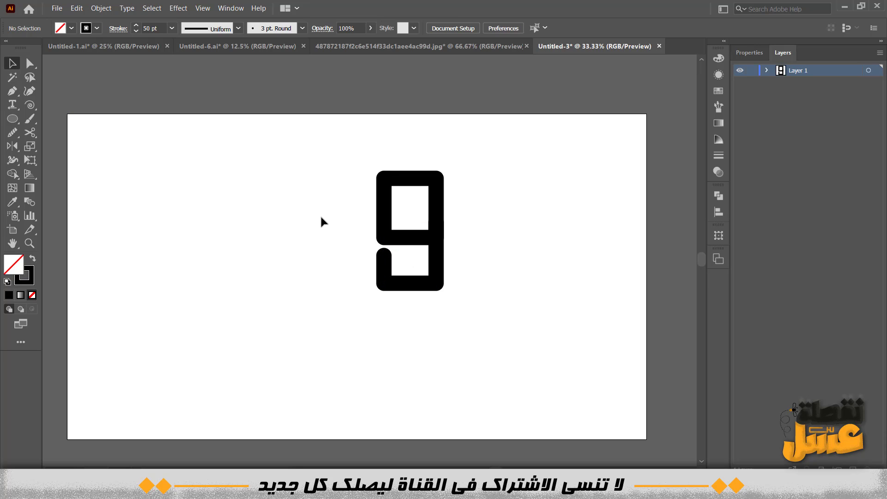
- Draw an L-shaped stroke left of the 9-shaped letter, running down its full height and horizontally to the left
key(p)
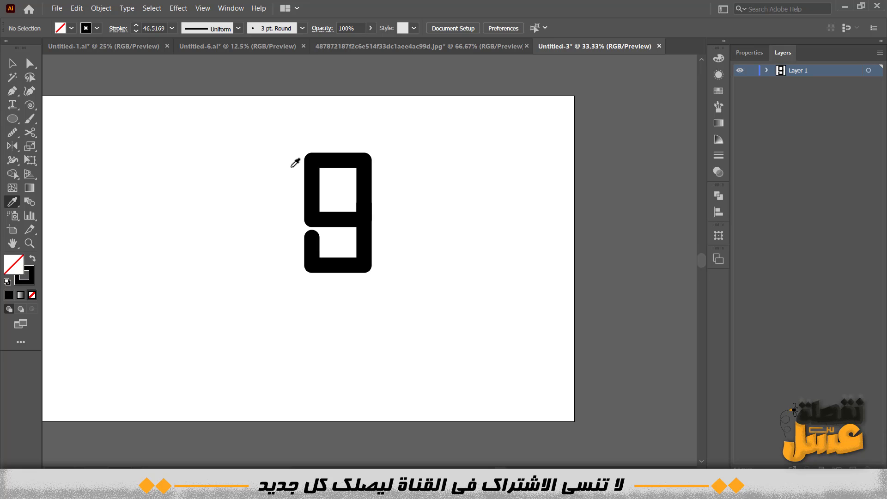
key(p)
click(287, 160)
click(288, 265)
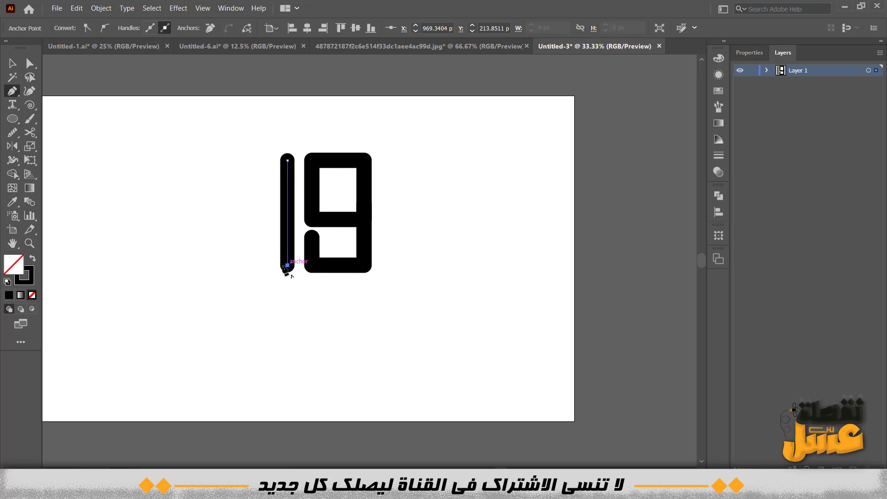
click(220, 265)
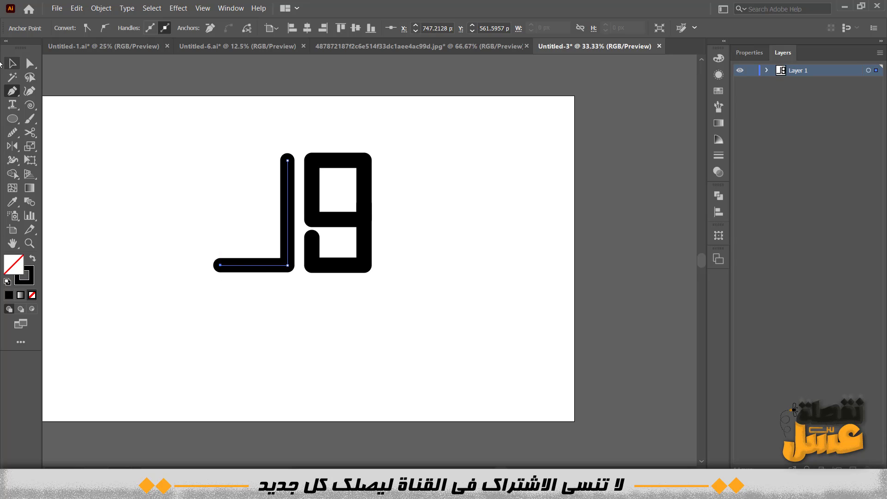
ctrl+click(132, 166)
- Draw a curved stroke from the L shape's corner up to the left, ending vertically near the letters' top
click(287, 265)
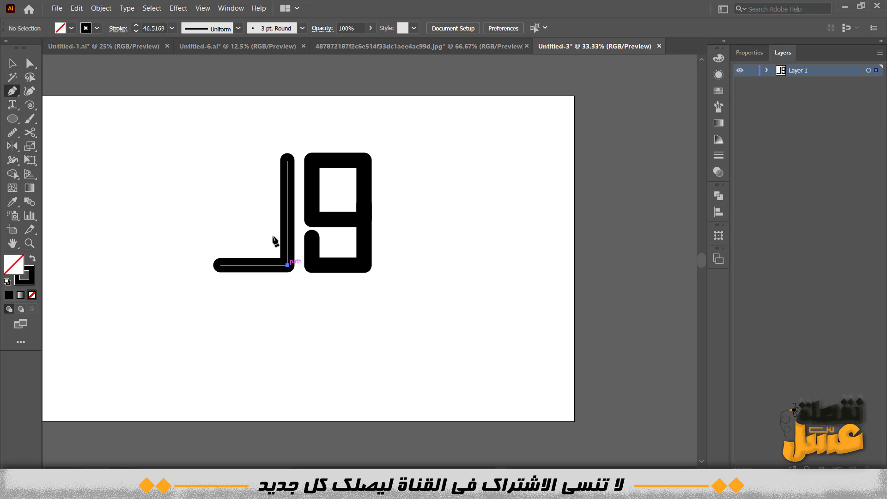
mouse_move(237, 169)
mouse_down()
mouse_move(237, 180)
mouse_move(237, 111)
mouse_up()
key(o)
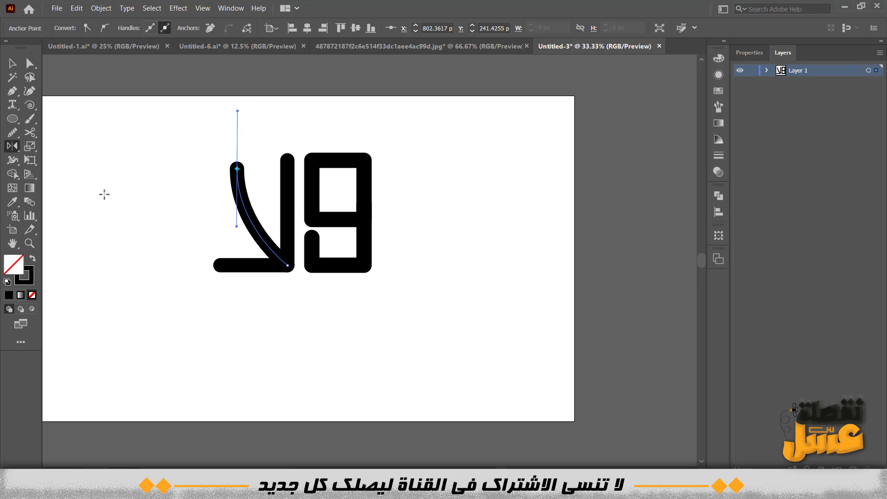
click(13, 62)
click(165, 300)
drag(263, 181, 261, 183)
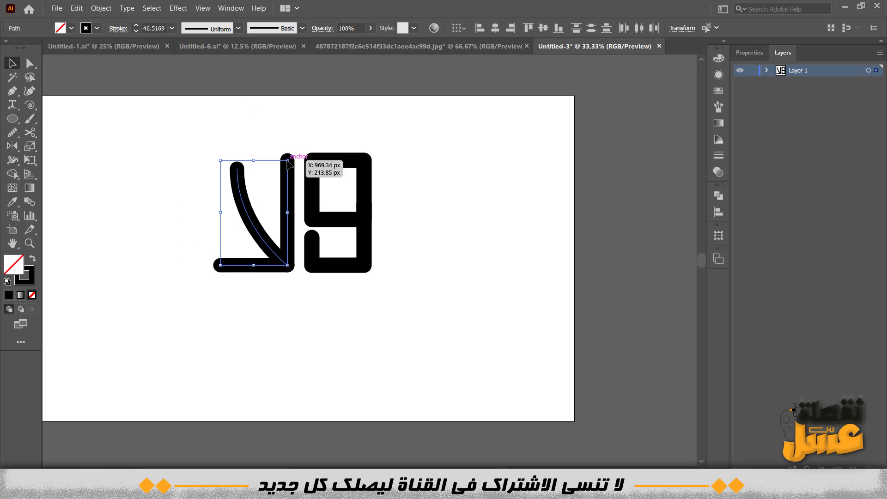
click(326, 318)
- Extend the L shape's left end with a diagonal segment up to the curved stroke, closing a triangular base
key(a)
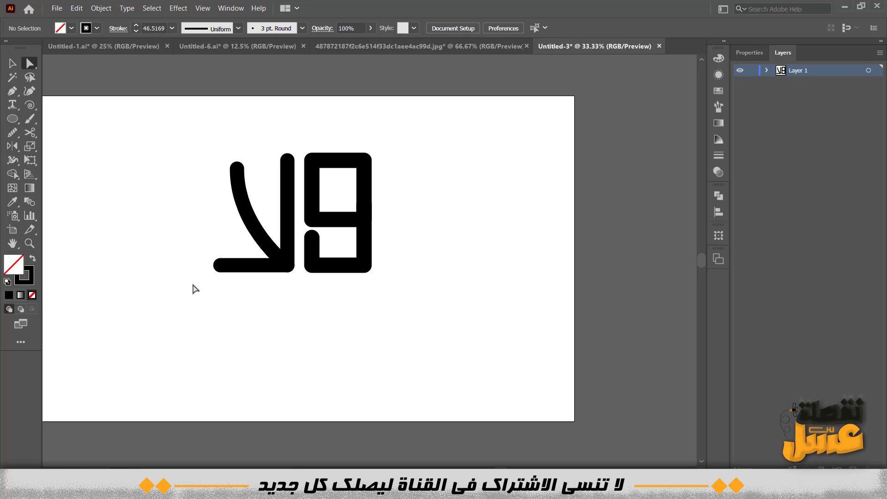
click(231, 266)
key(p)
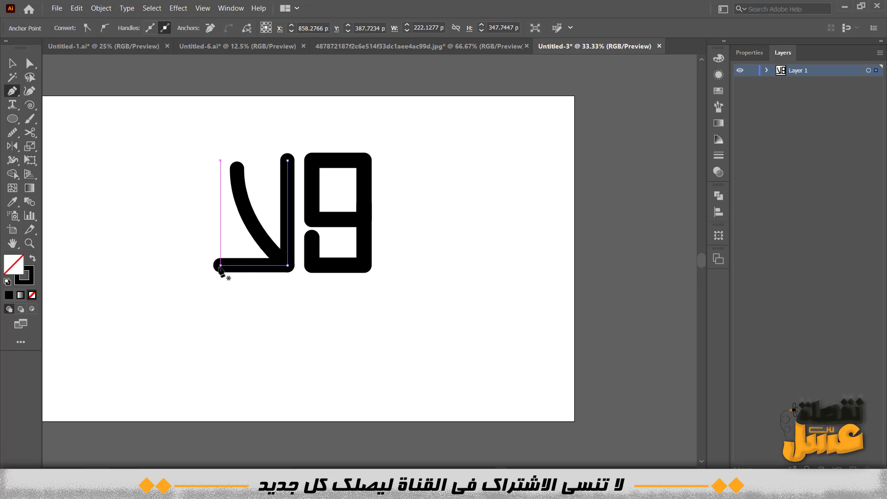
click(220, 266)
click(253, 224)
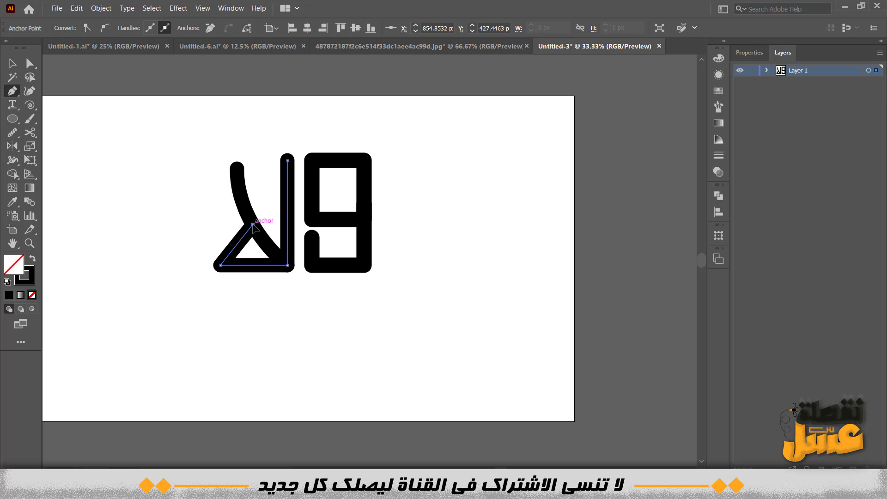
click(12, 64)
click(141, 302)
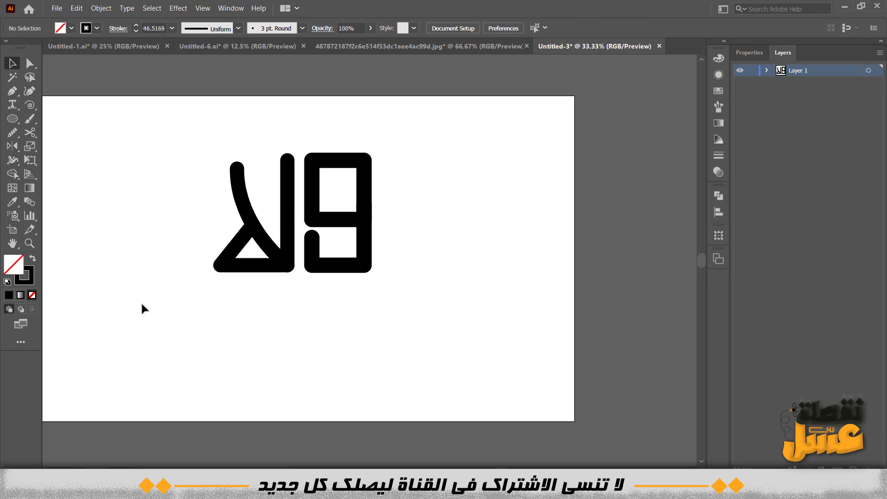
- Scale down both finished letters together and move them up near the artboard's top edge
drag(177, 318, 323, 208)
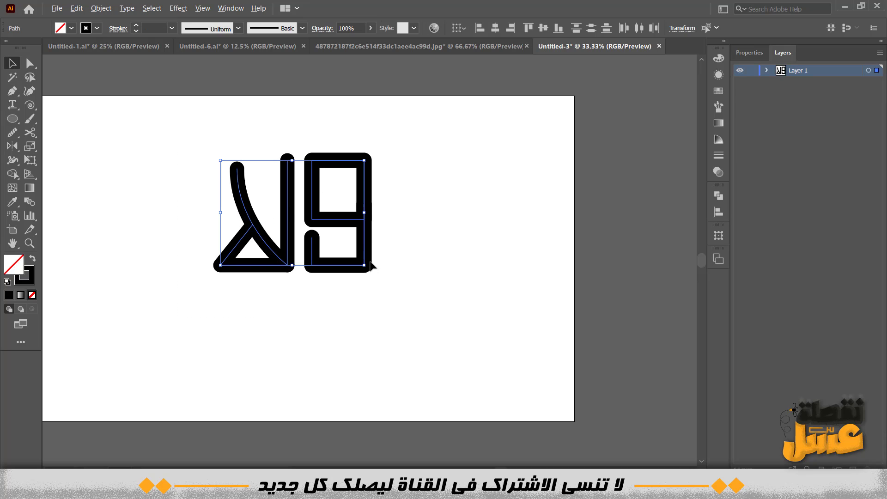
drag(364, 265, 294, 211)
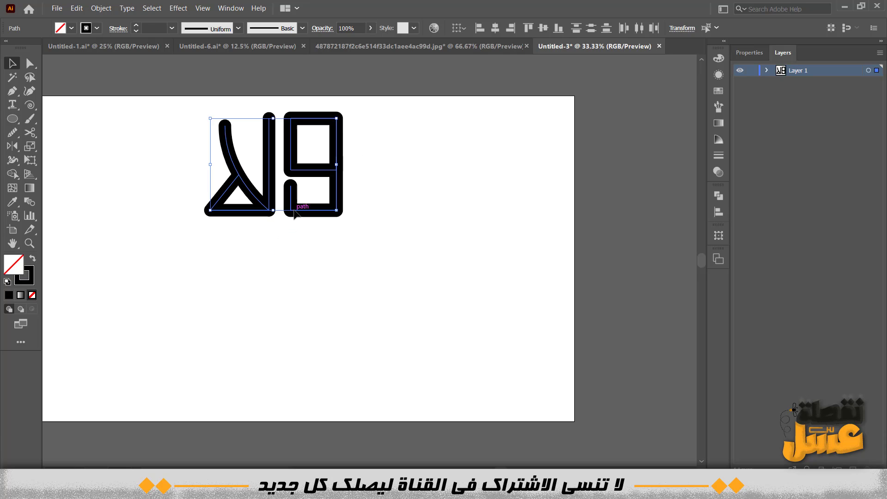
click(303, 275)
- Draw a vertical stroke about 169 px long below and right of the letters, and delete the stray anchor point beside it
key(p)
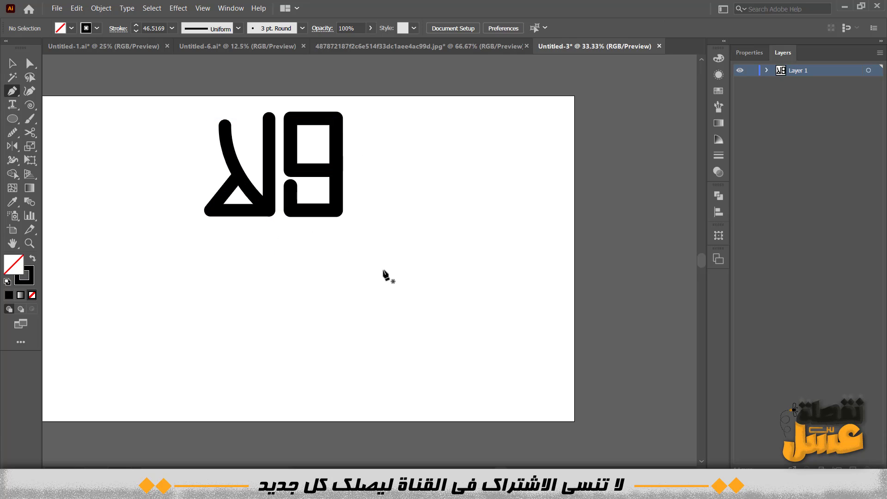
click(395, 261)
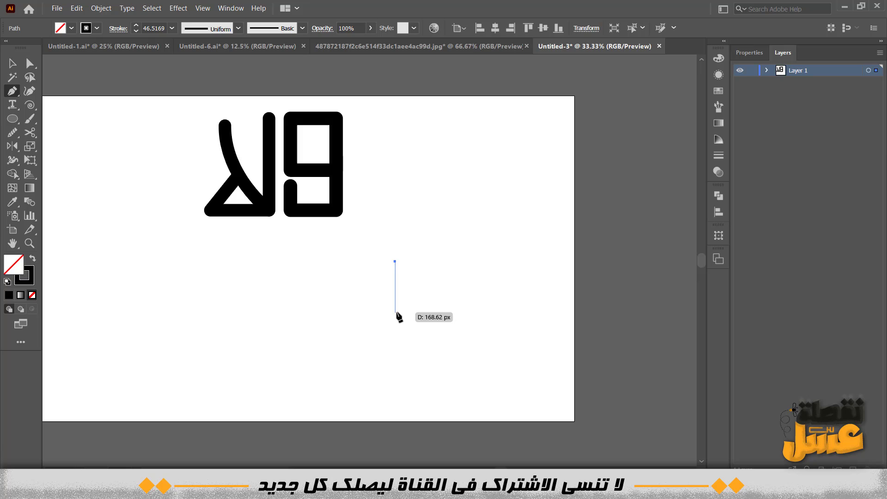
click(395, 313)
key(Escape)
click(362, 302)
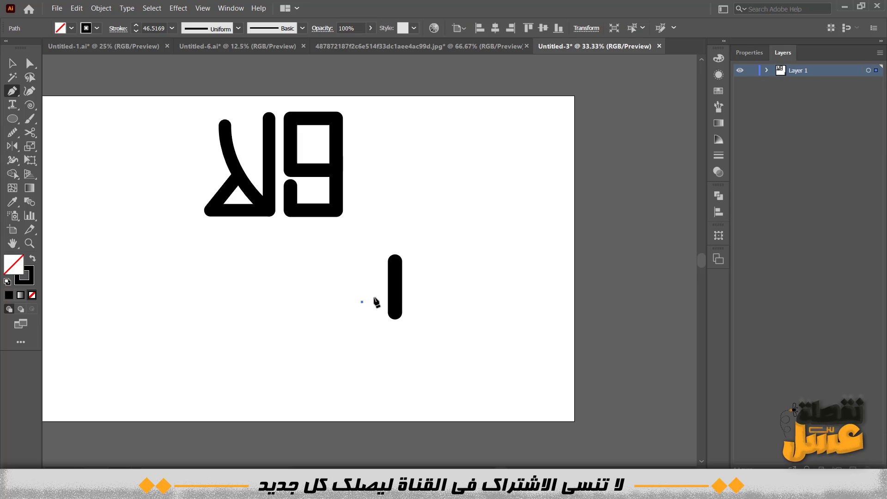
key(Delete)
- Draw an L-shaped tooth from the vertical stroke's lower part, going left and up past the stroke's top
click(396, 294)
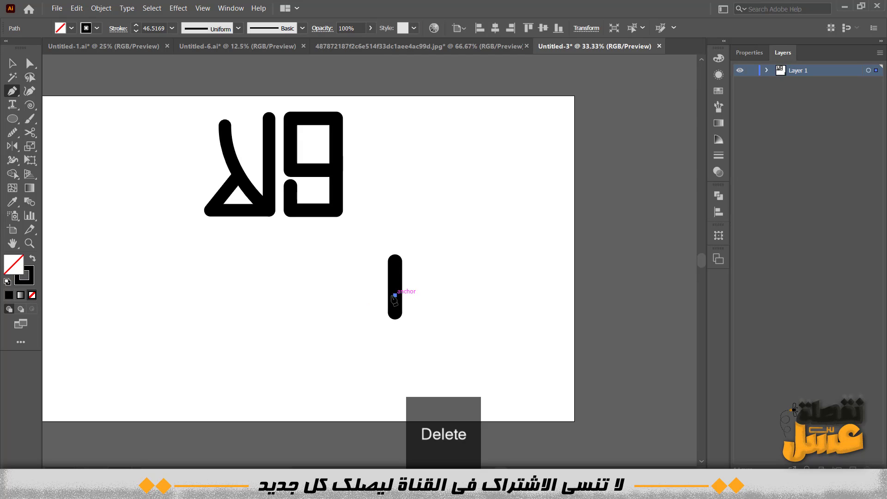
click(364, 295)
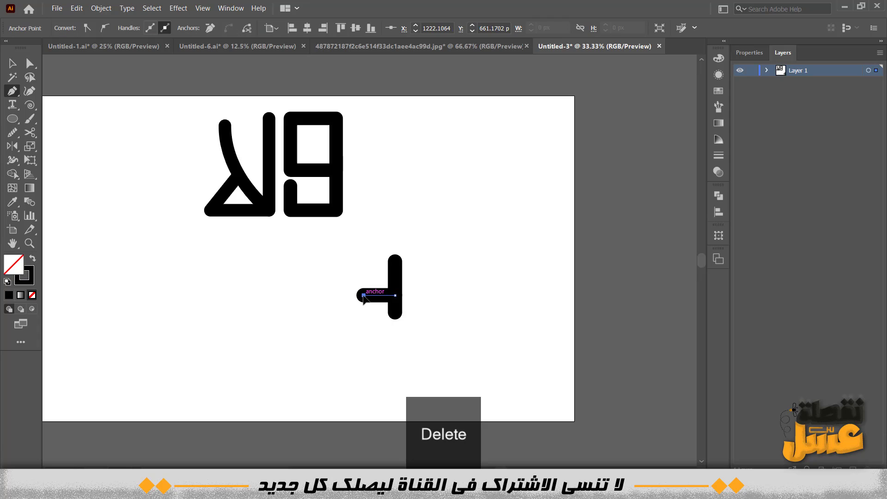
click(364, 248)
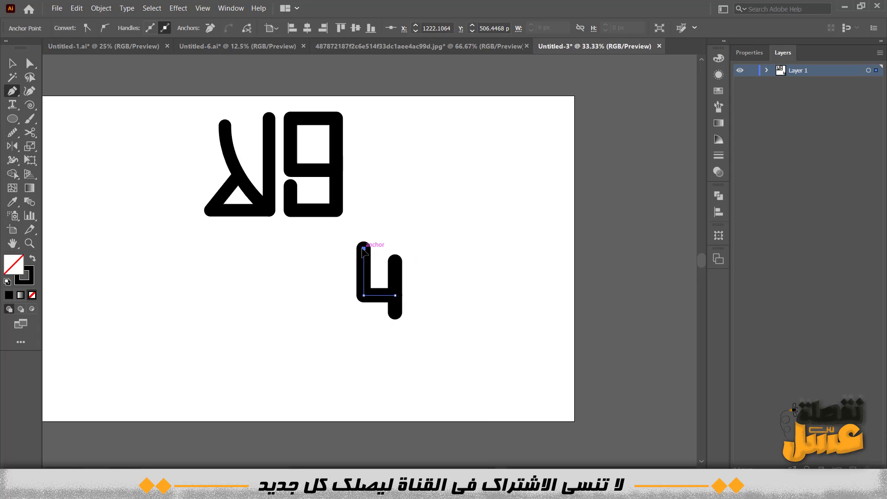
ctrl+click(174, 291)
- Add another L-shaped tooth from the tall tooth's base, going left and up level with the first vertical stroke
click(364, 295)
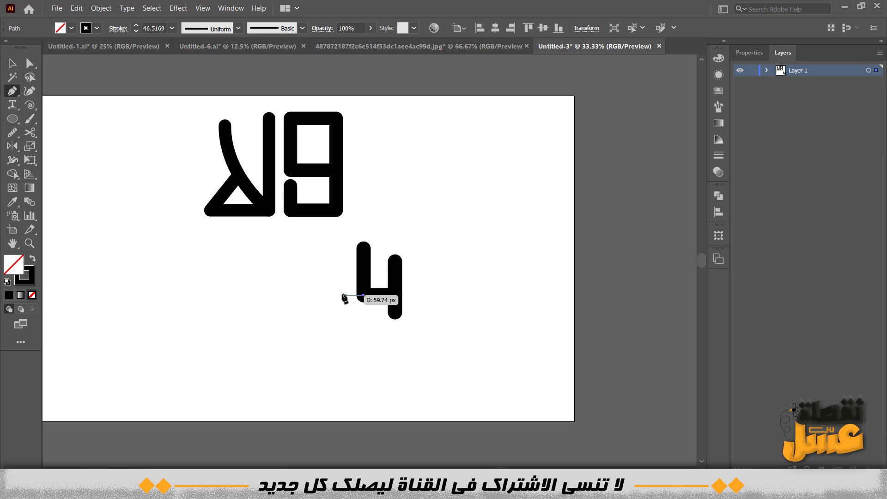
click(329, 294)
click(329, 262)
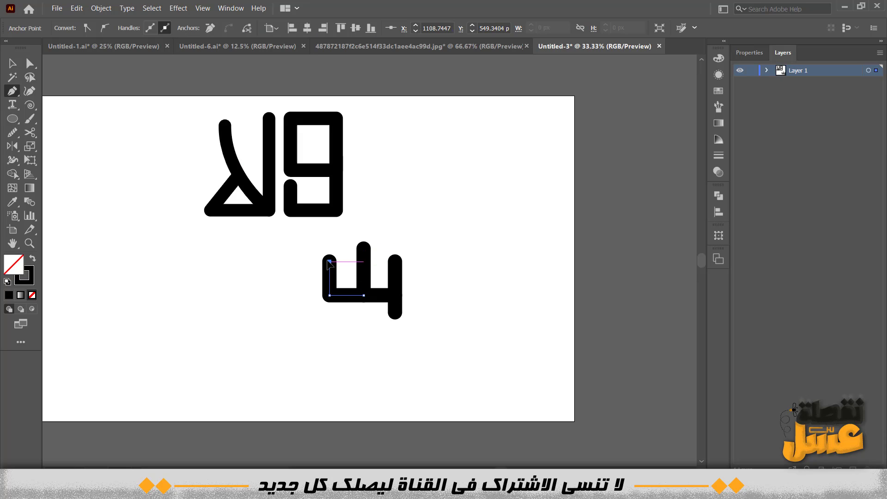
ctrl+click(148, 305)
- Draw a separate short vertical stroke in the artboard's lower left area, below the upper letters
scroll(196, 309, left, 2)
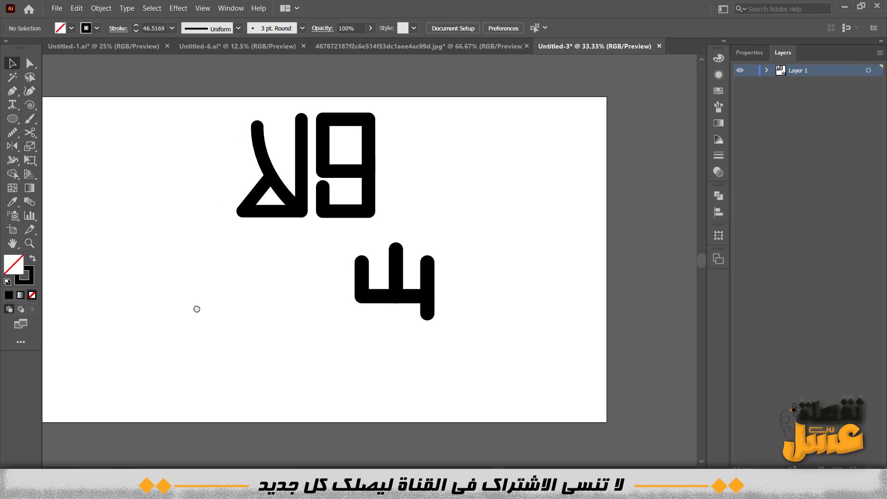
click(251, 309)
shift+click(259, 357)
key(v)
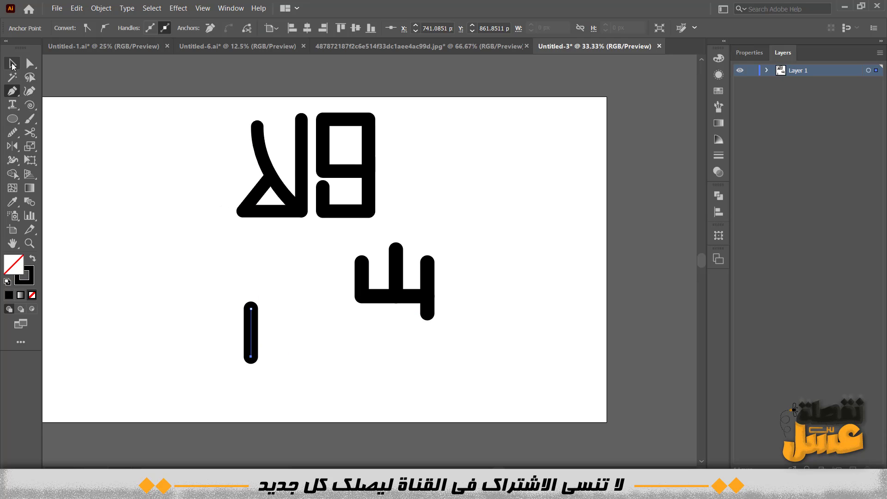
click(122, 259)
- Draw an L-shaped tooth leftward from the lower-left vertical stroke and duplicate it to the left as another equal tooth
key(p)
click(251, 339)
shift+click(221, 340)
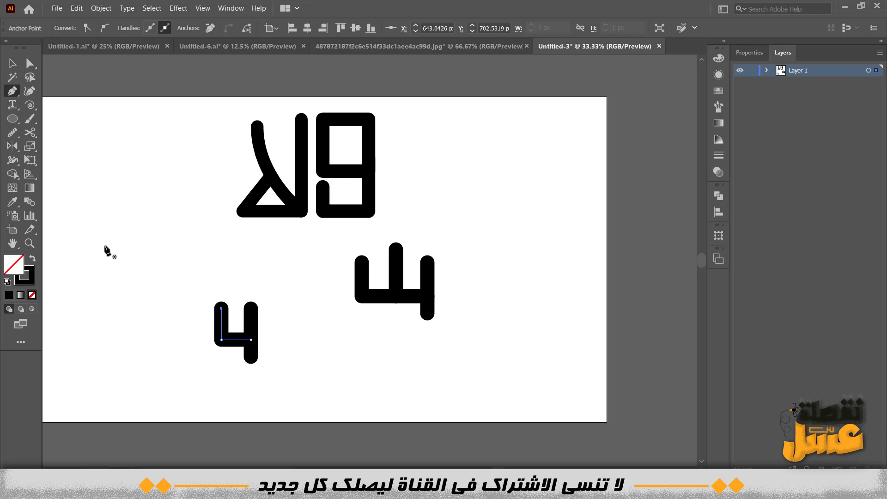
key(v)
click(80, 214)
alt+drag(230, 340, 200, 340)
click(139, 335)
- Draw an angular zigzag tail from the leftmost tooth's base: short baseline, diagonal up, back down to the right, and a hooked diagonal end
key(p)
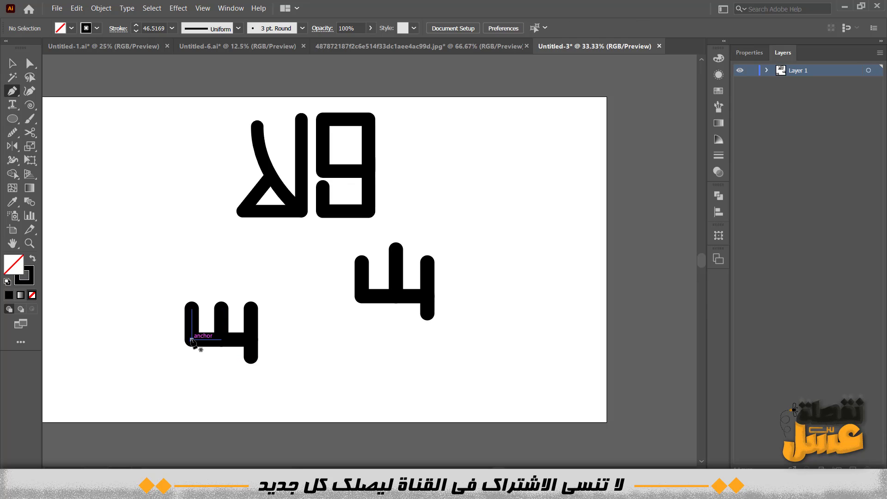
click(192, 340)
click(171, 339)
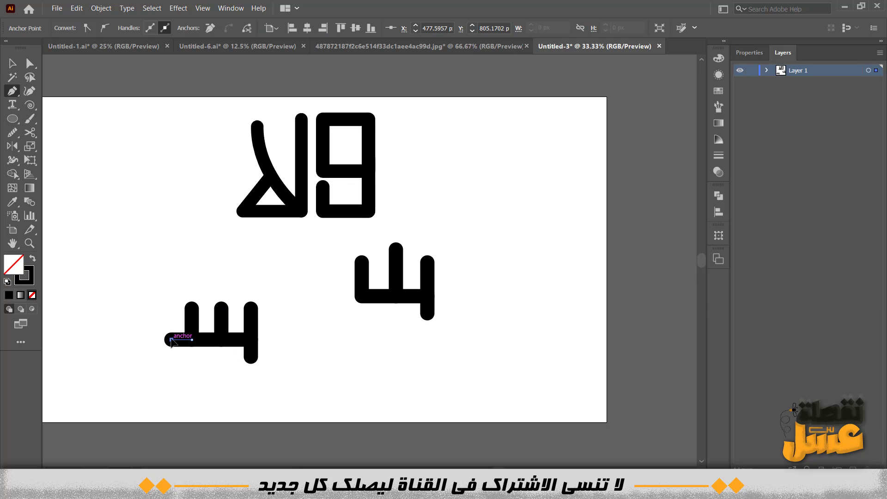
click(144, 311)
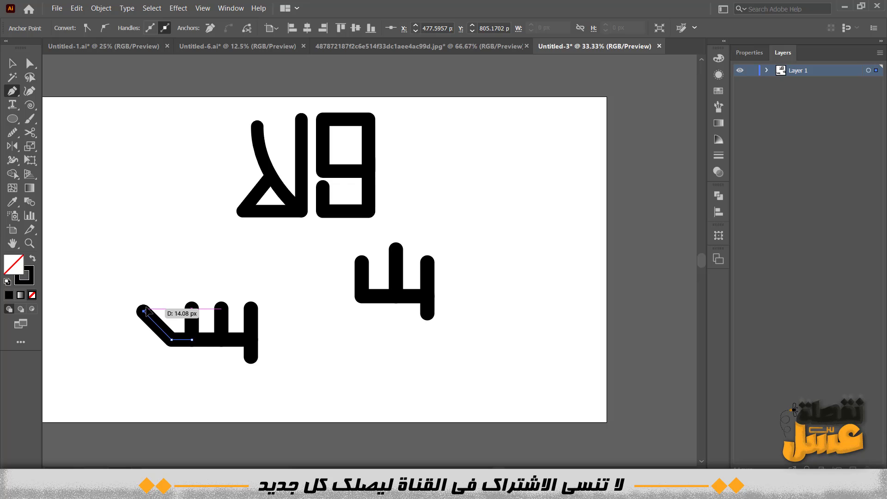
click(120, 334)
click(155, 368)
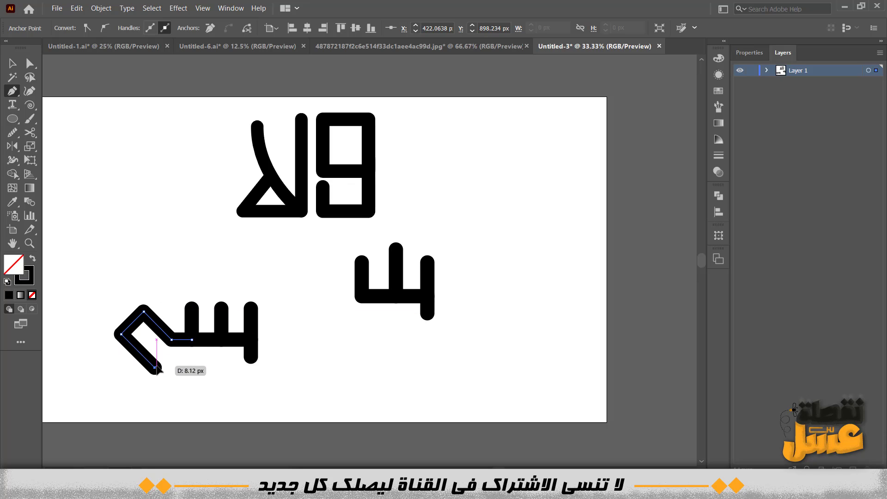
click(133, 387)
click(99, 354)
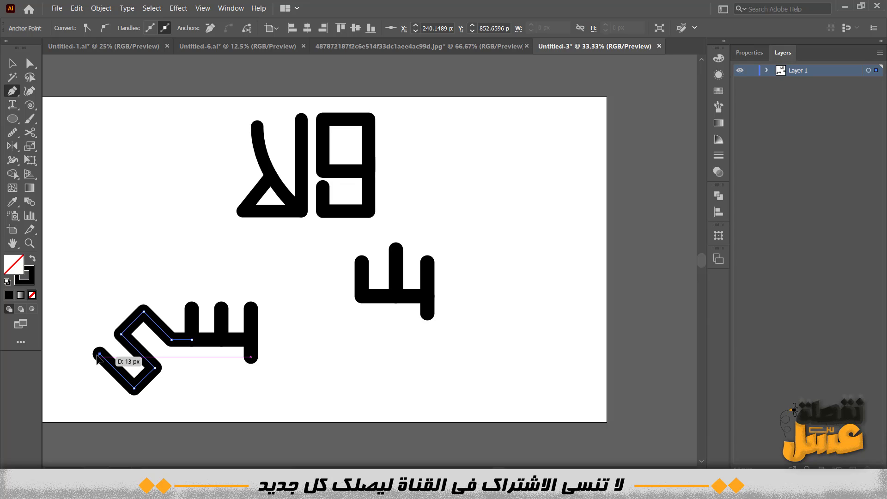
- Round the bottom bend of the zigzag tail's hook into a smooth curve with a corner radius of about 48 px
click(14, 63)
click(72, 153)
click(29, 64)
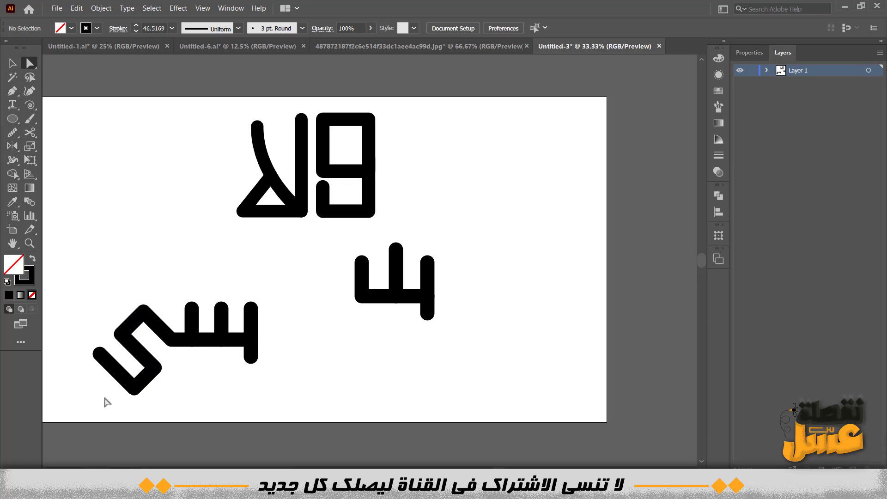
drag(172, 376, 119, 360)
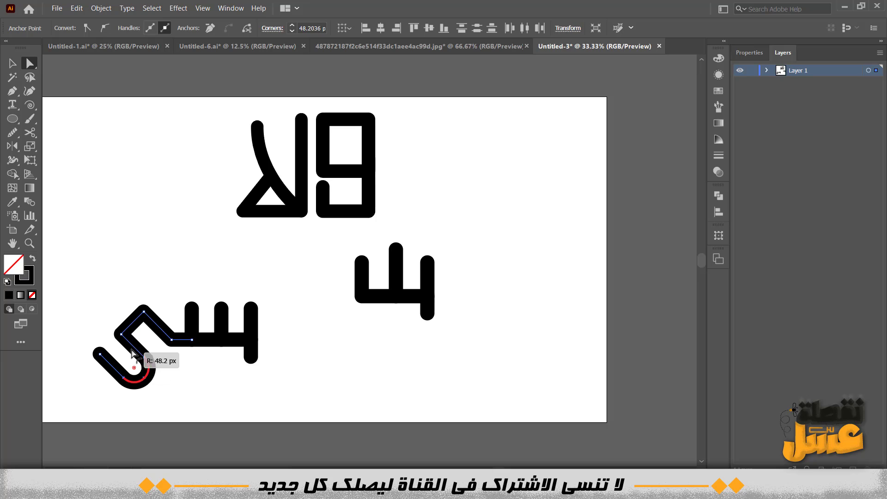
click(197, 356)
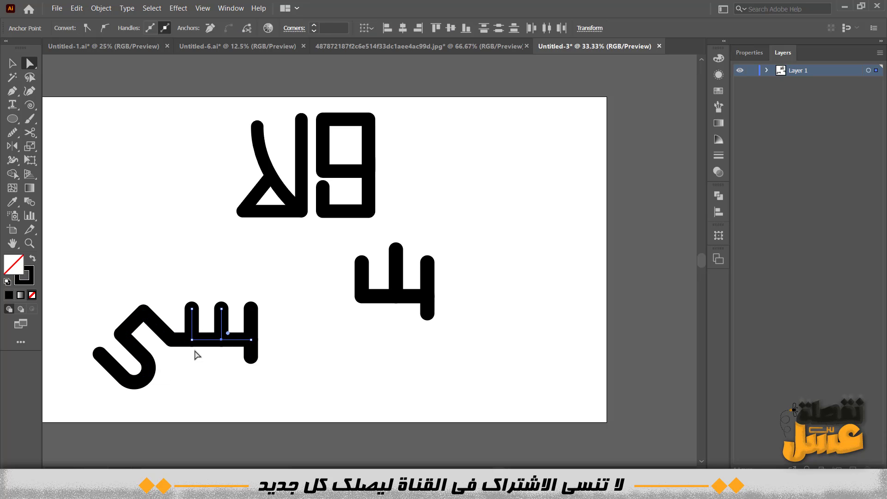
- Move the whole lower-left word up and right so it sits beside the three-tooth letter group under the upper word
drag(69, 357, 248, 324)
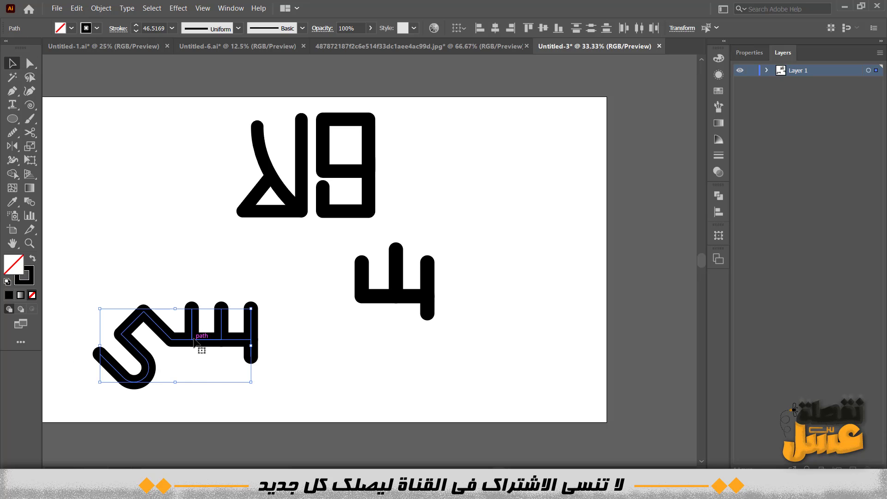
drag(194, 340, 268, 296)
click(202, 229)
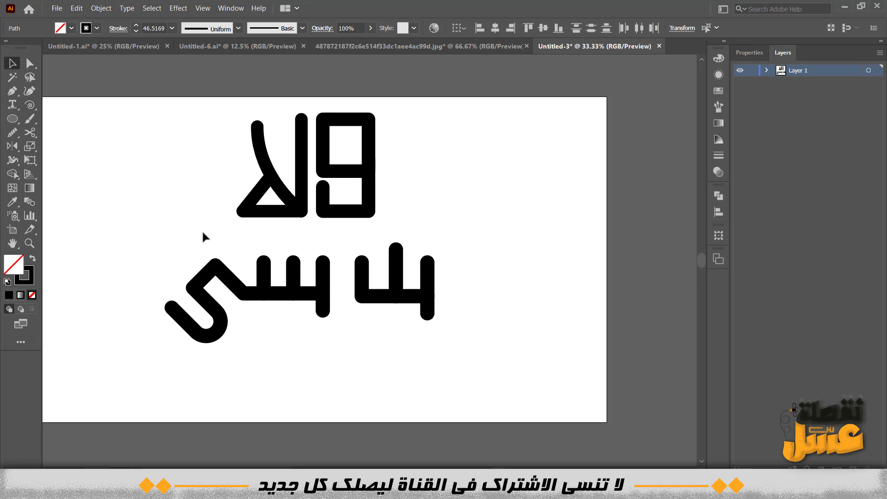
key(p)
click(362, 296)
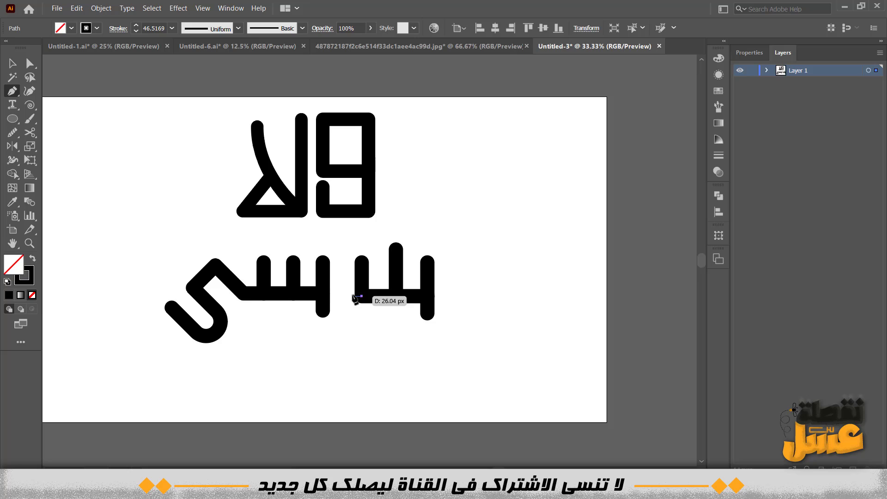
click(324, 293)
key(ctrl+z)
key(ctrl+z)
- Shift the tailed left word slightly up beside the three-tooth group
key(v)
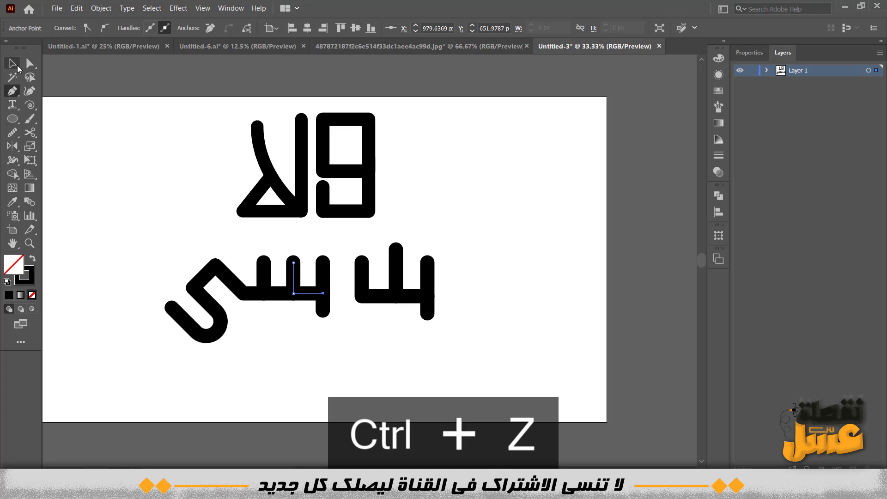
click(202, 339)
key(Down)
key(Down)
key(Down)
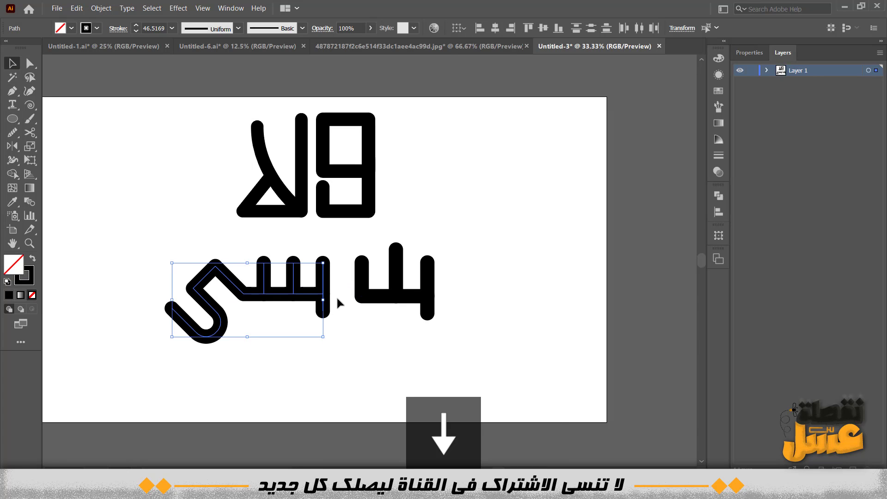
drag(289, 301, 284, 290)
click(348, 331)
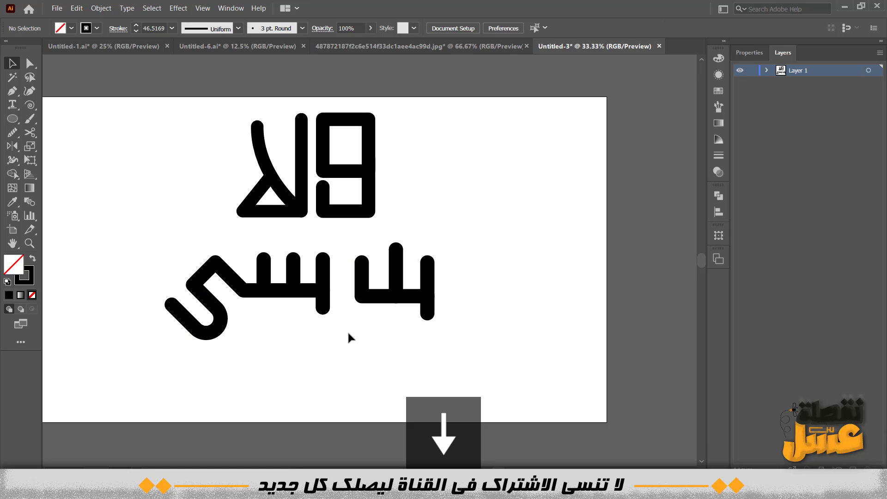
- Extend the left word's baseline with the Pen tool to the leftmost tooth of the right-hand letter group
scroll(352, 314, up, 2)
scroll(347, 319, up, 1)
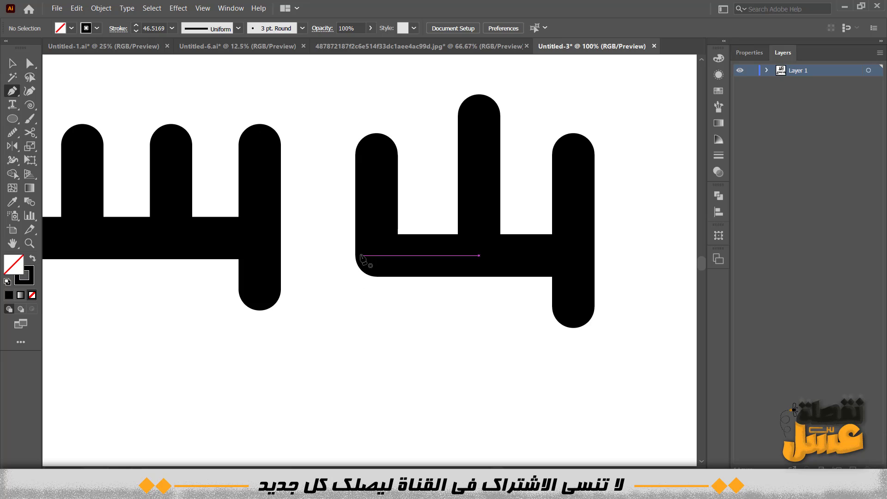
click(260, 238)
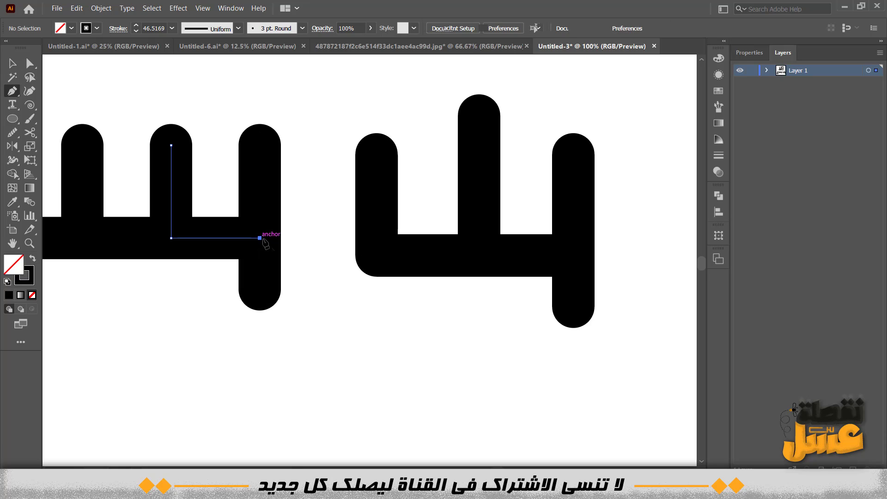
click(373, 239)
click(12, 63)
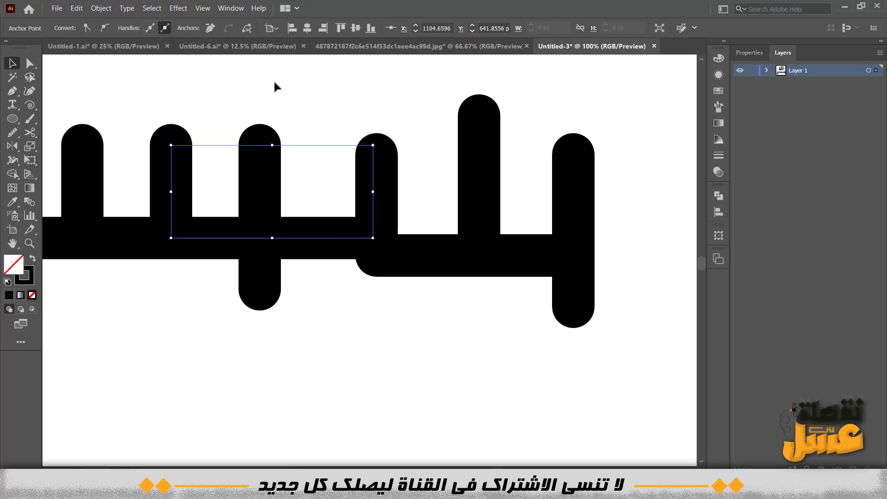
- Lower the right-hand three-tooth group so its baseline steps down below the connecting stroke
drag(423, 372, 622, 186)
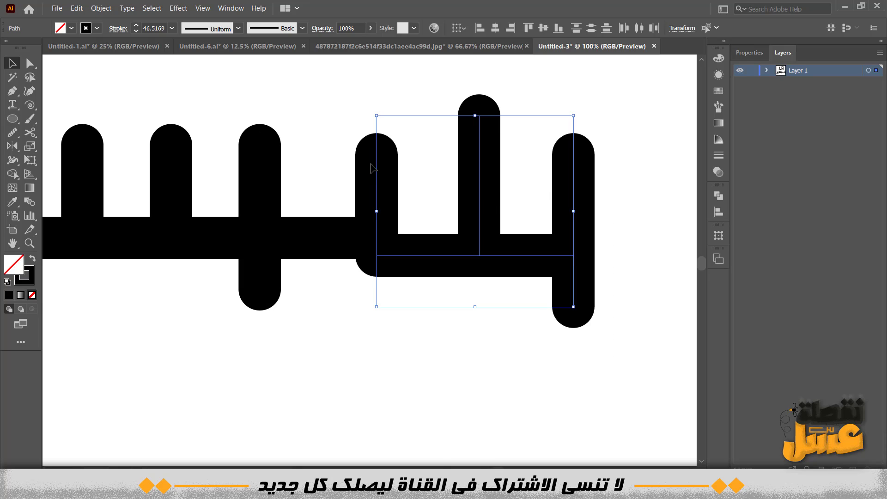
key(Up)
key(Up)
key(Down)
key(Down)
key(Down)
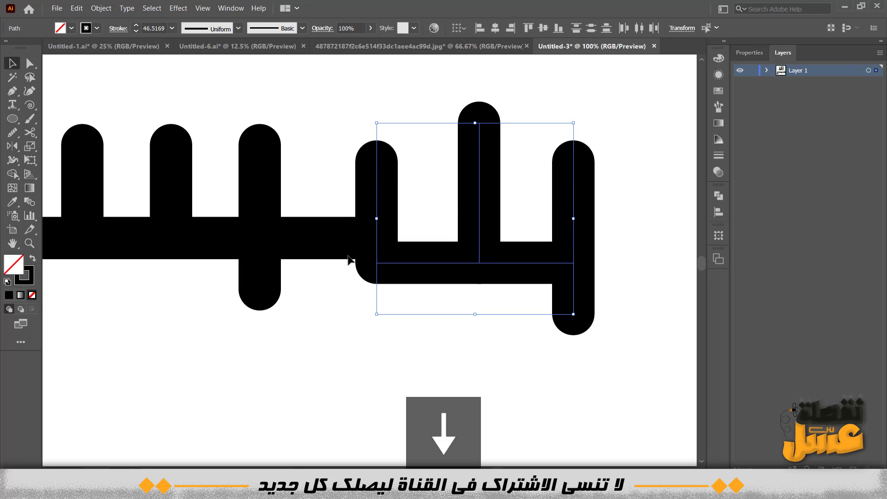
- Fine-tune the right-hand letter group's horizontal position so its leftmost tooth meets the end of the connecting stroke
key(Left)
key(Left)
key(Left)
key(Right)
key(Right)
drag(336, 380, 682, 99)
key(Left)
key(Right)
click(436, 348)
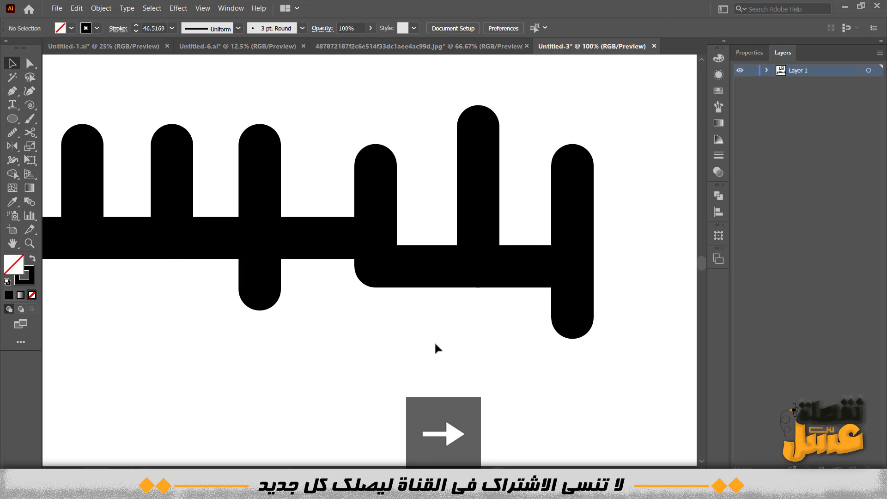
- Shift the right-hand letter group left with the connecting stroke's end point, matching the spacing between the other teeth
key(a)
drag(344, 415, 293, 114)
key(space)
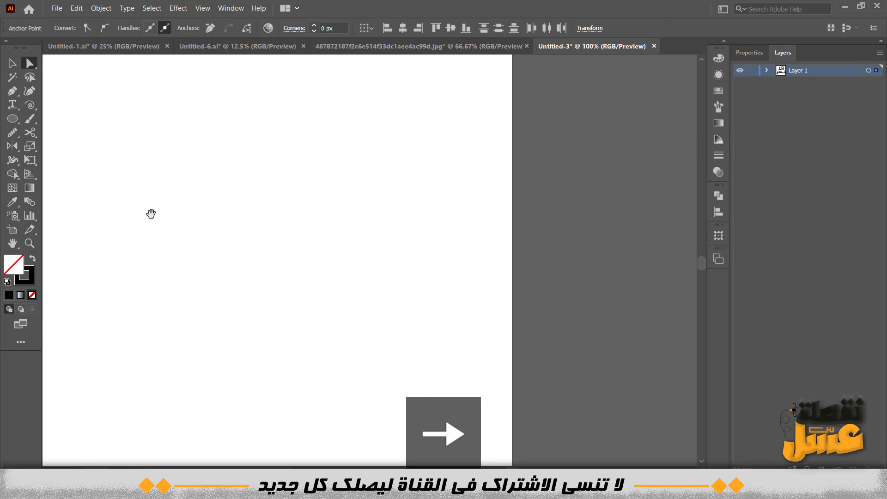
drag(151, 214, 590, 295)
key(Left)
key(Left)
key(Left)
key(Left)
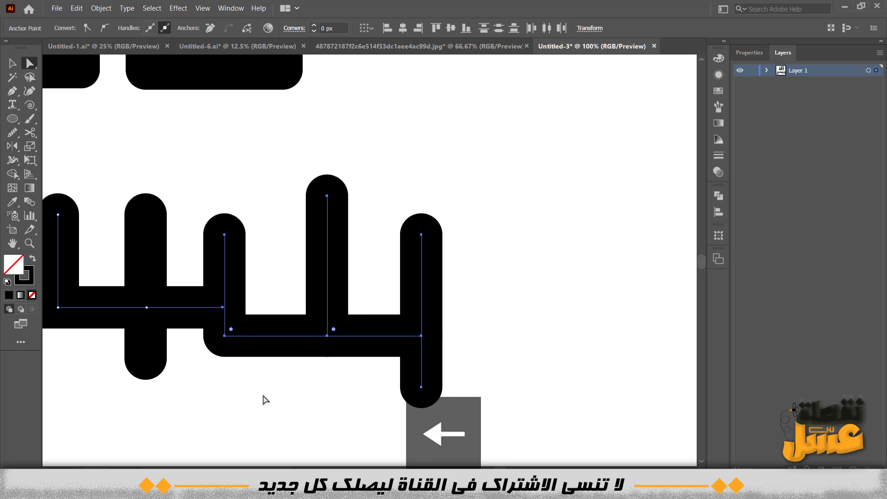
key(Right)
click(263, 400)
- Select the whole lower word and scale it up slightly, bringing its stroke weight to 48.1639 pt
scroll(264, 401, down, 2)
key(space)
drag(247, 412, 388, 357)
drag(101, 402, 554, 226)
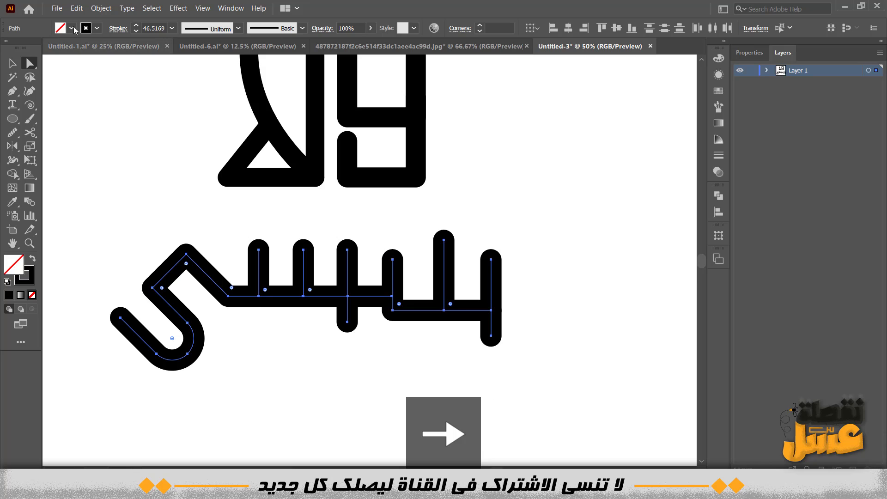
key(v)
drag(486, 359, 498, 362)
click(544, 204)
- Add filled black circular dots to the lower word: two above the right-hand teeth, one below them, and two beside the tail's end
key(l)
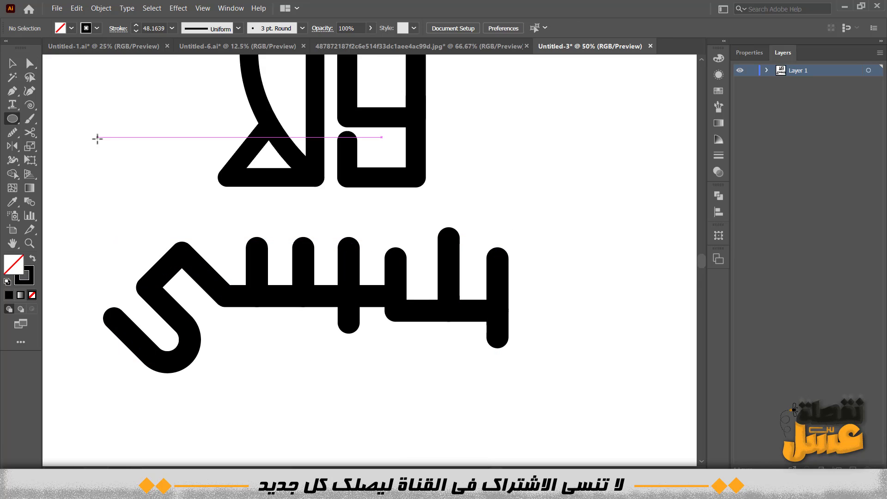
key(shift+x)
mouse_move(115, 157)
mouse_down()
mouse_move(461, 351)
mouse_move(469, 342)
mouse_move(434, 208)
mouse_move(93, 341)
mouse_move(114, 356)
mouse_move(96, 333)
mouse_up()
click(12, 63)
click(397, 357)
click(87, 245)
scroll(115, 208, down, 2)
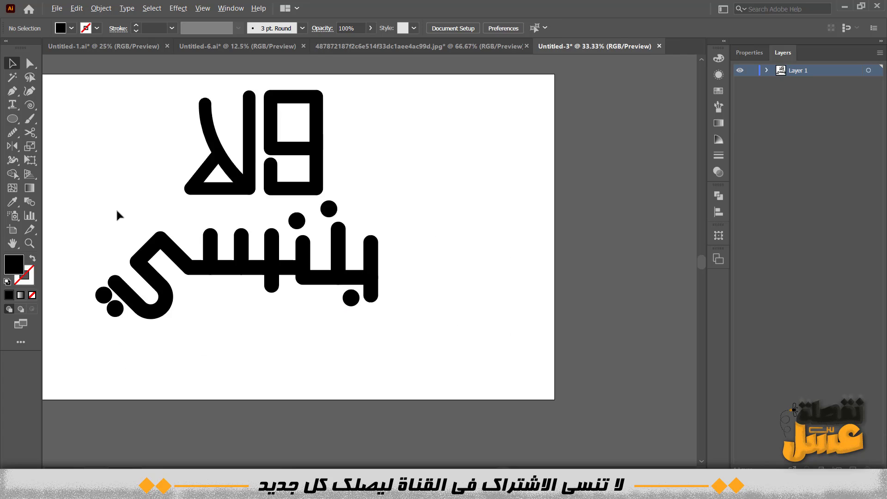
- Nudge the upper word slightly left and down, closer to the dotted lower word
drag(114, 209, 176, 259)
click(343, 162)
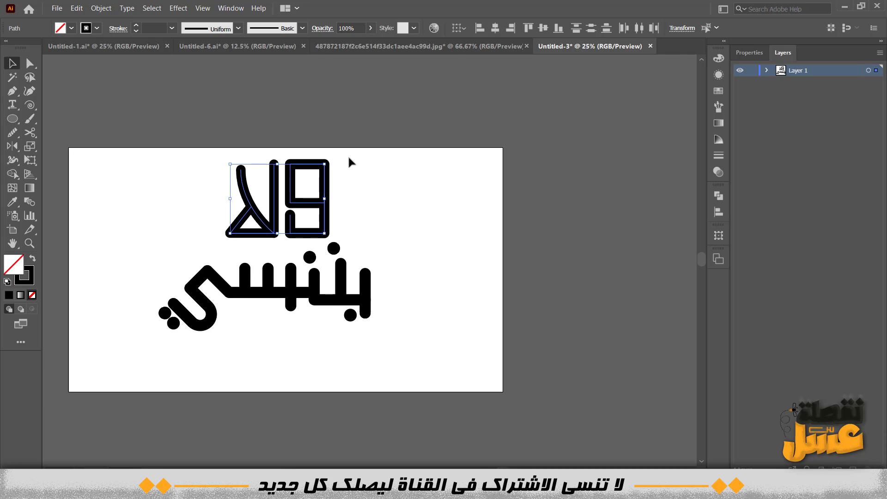
key(Left)
key(Right)
key(Down)
key(Down)
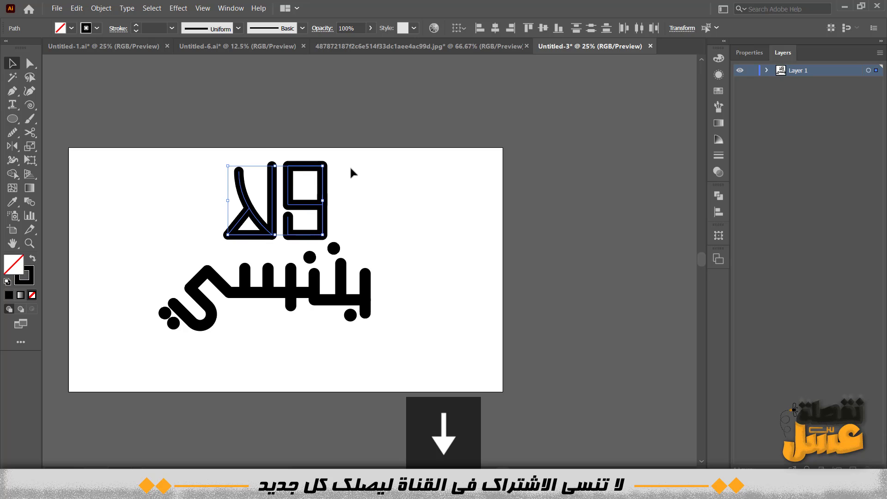
click(119, 416)
- Select all the lettering and move it slightly down and right toward the artboard's centre
drag(124, 349, 409, 194)
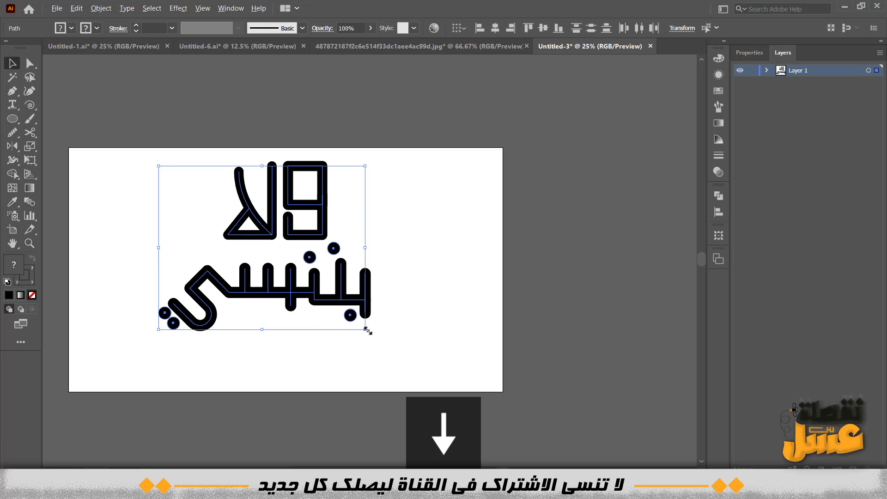
drag(368, 331, 365, 324)
key(ctrl+z)
drag(299, 299, 306, 310)
click(423, 297)
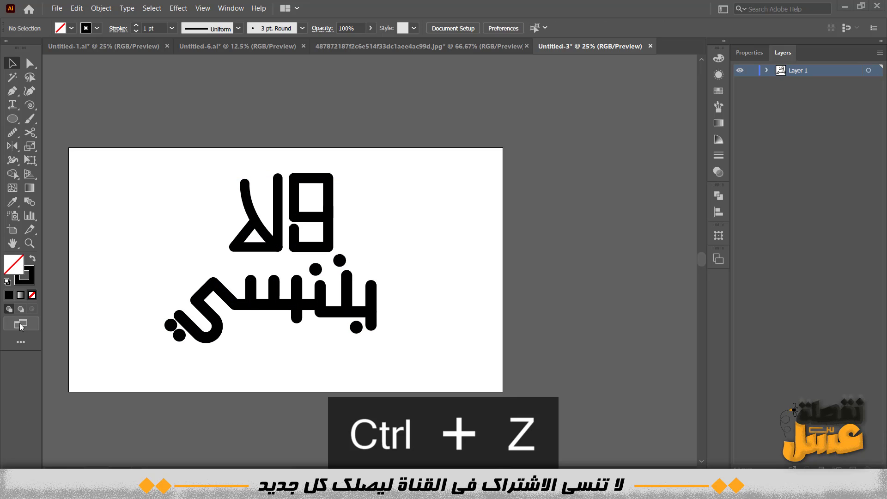
- Draw a small closed square above the tail's left side with the Pen tool, using the lettering's 48.1639 pt stroke
scroll(160, 287, up, 1)
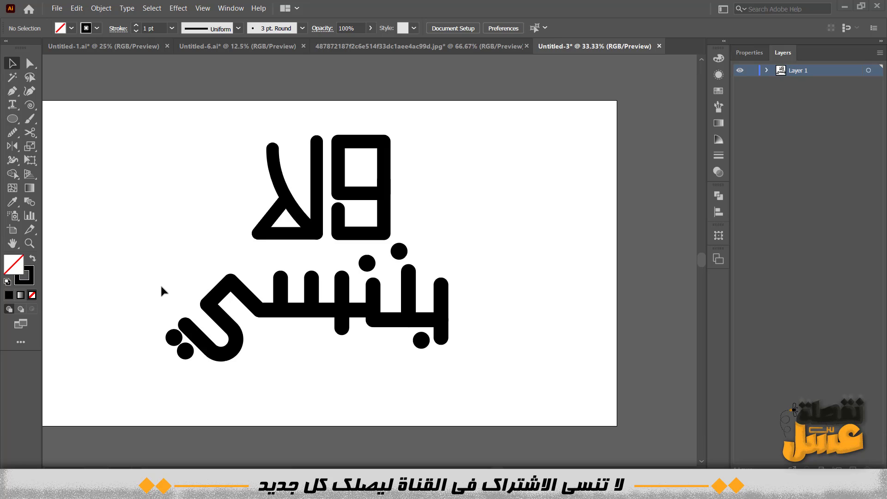
click(236, 311)
click(114, 258)
key(p)
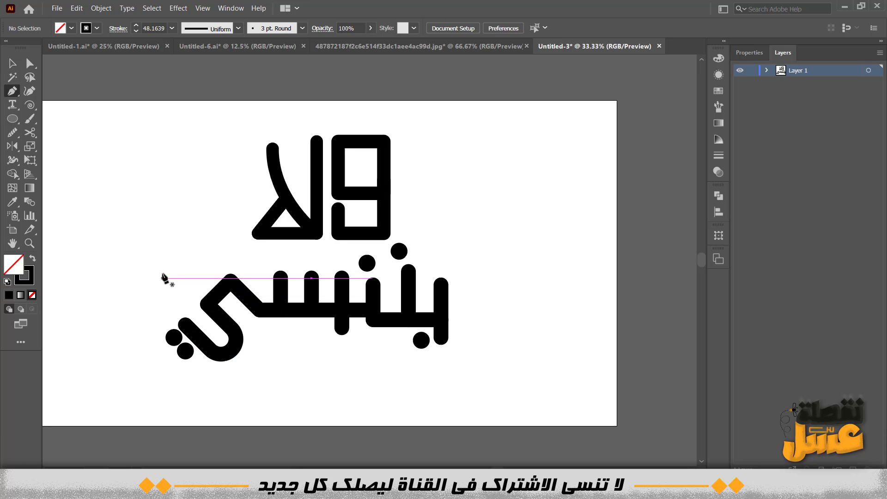
scroll(164, 277, up, 1)
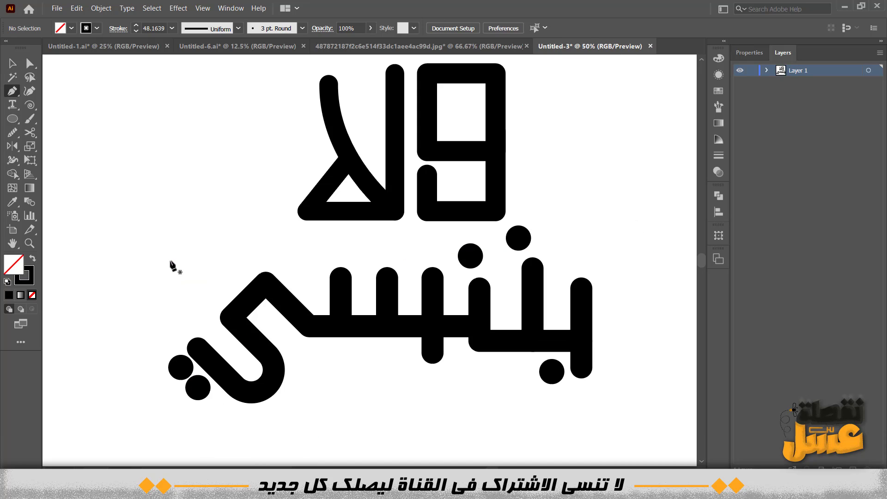
click(167, 262)
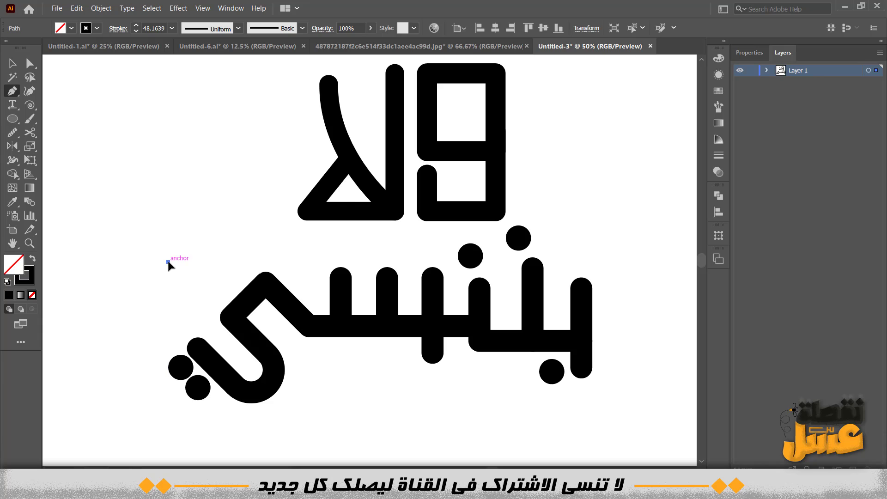
click(168, 232)
click(136, 232)
click(137, 262)
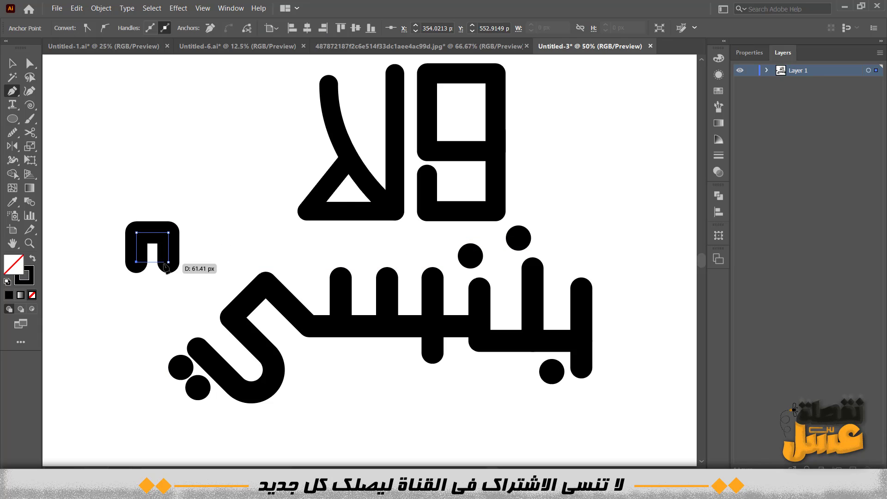
click(169, 262)
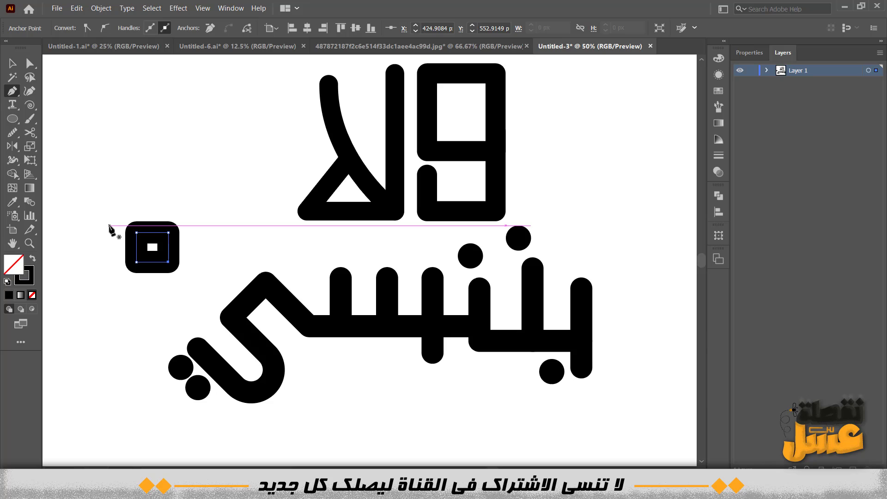
- Draw a curved tail from the small square's upper-left corner, sweeping down and left to the level of its base
ctrl+click(123, 234)
click(137, 232)
mouse_move(96, 259)
mouse_down()
mouse_move(188, 255)
mouse_move(138, 259)
mouse_up()
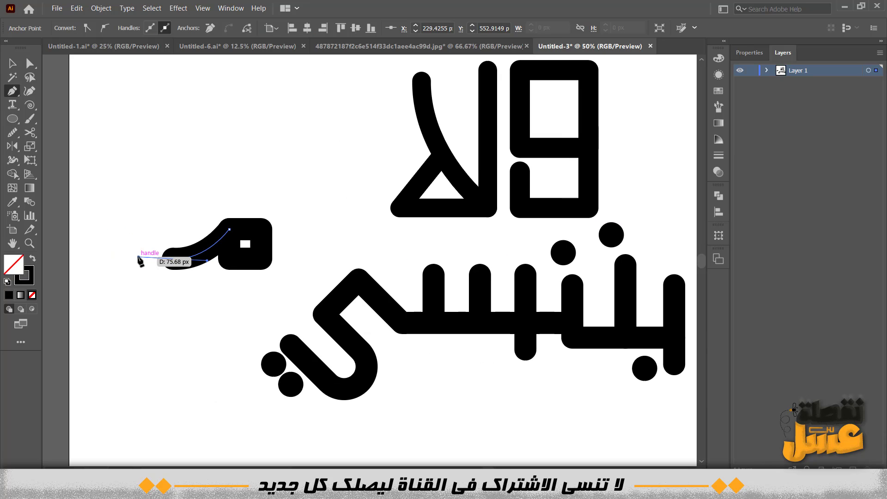
- Reduce the stroke weight of the small square and its curved tail to 26 pt
key(v)
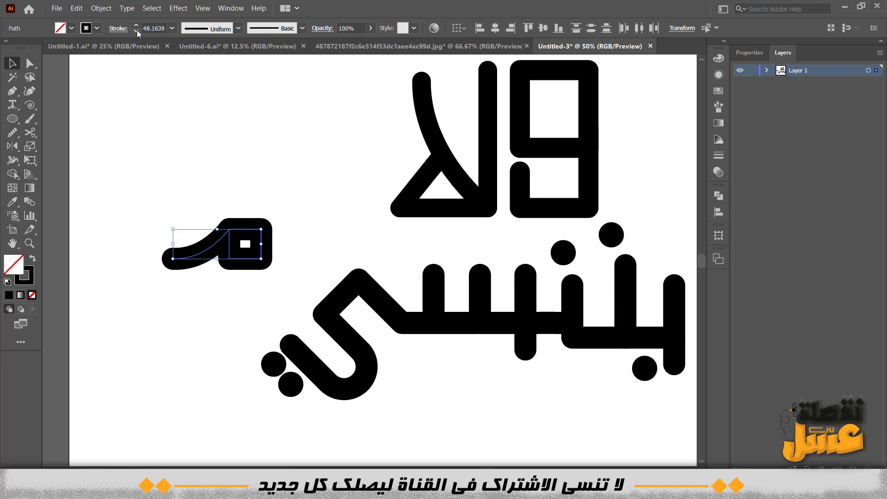
click(136, 30)
click(137, 29)
click(137, 30)
click(137, 29)
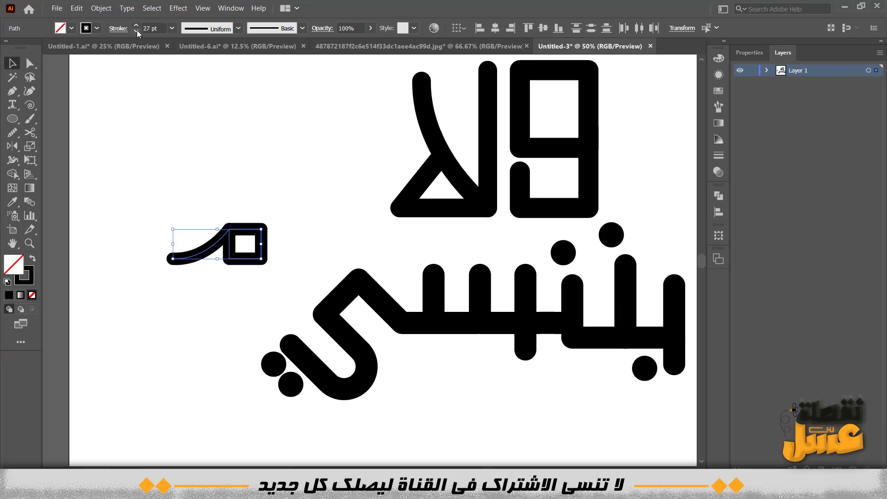
click(137, 29)
click(304, 195)
- Fully round the small square's three corners that do not join the curved tail
click(248, 259)
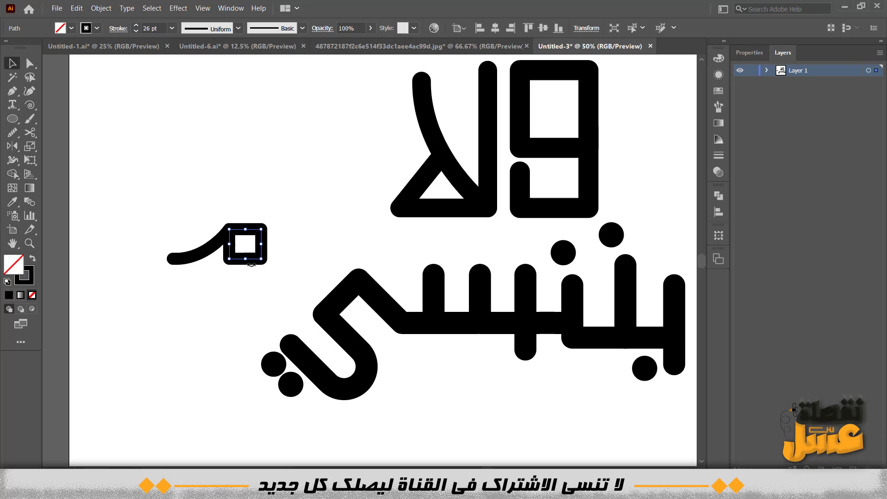
click(29, 63)
scroll(257, 260, up, 2)
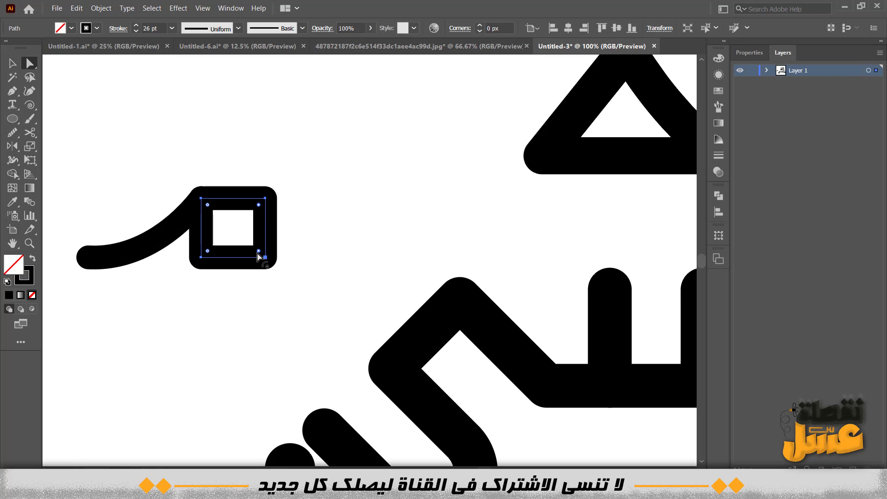
drag(208, 252, 230, 232)
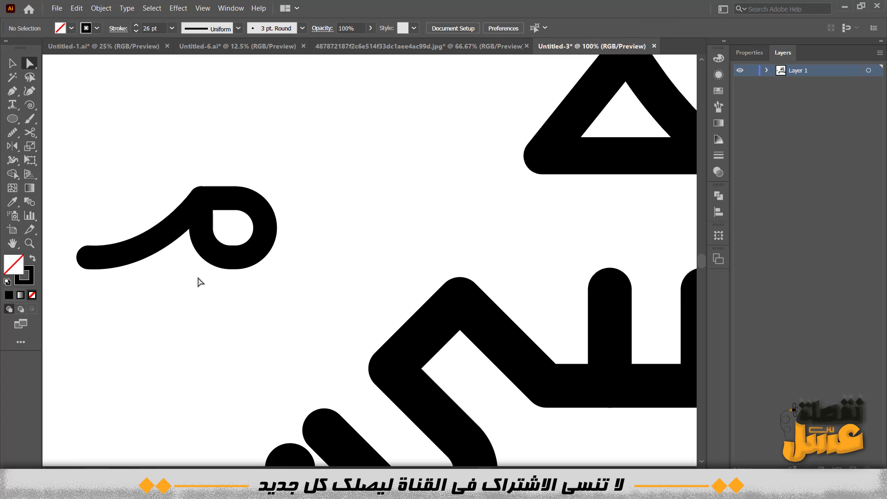
- Rotate the small looped letter 180 degrees, reduce it slightly, and place it above the left part of the lower word
scroll(197, 281, down, 2)
click(17, 61)
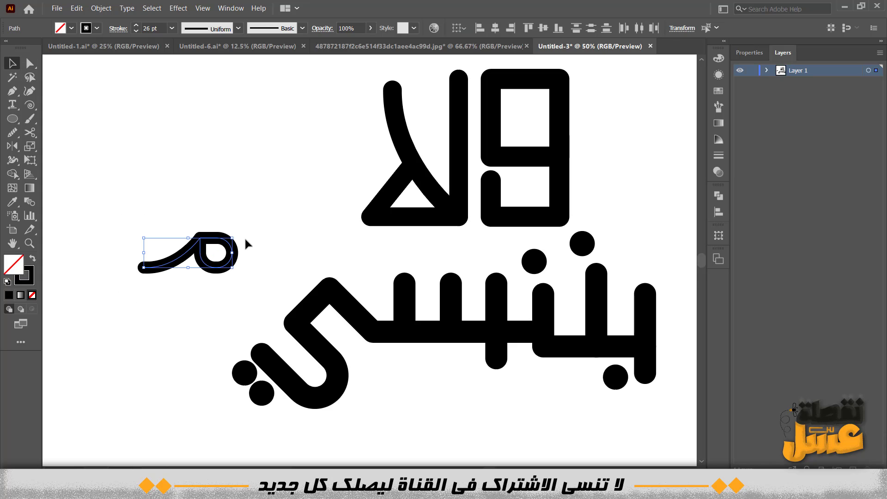
drag(236, 237, 128, 275)
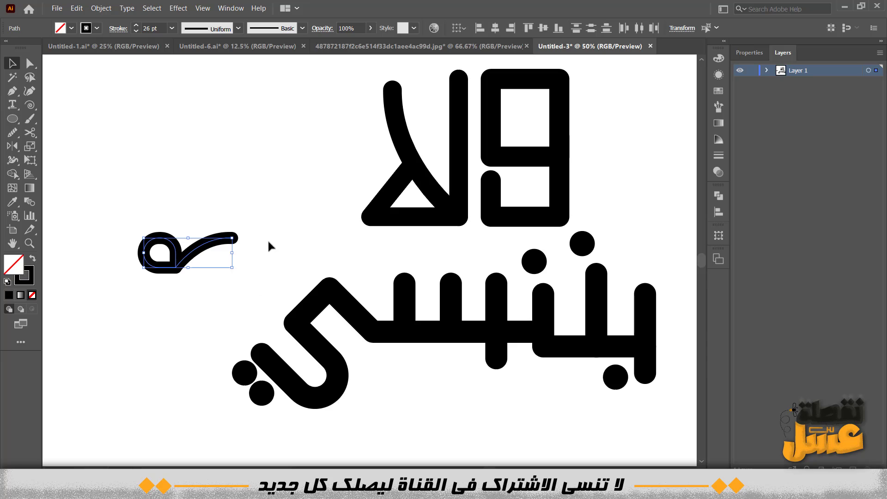
mouse_move(232, 267)
mouse_down()
mouse_move(225, 266)
mouse_move(412, 265)
mouse_up()
click(287, 224)
drag(294, 211, 225, 234)
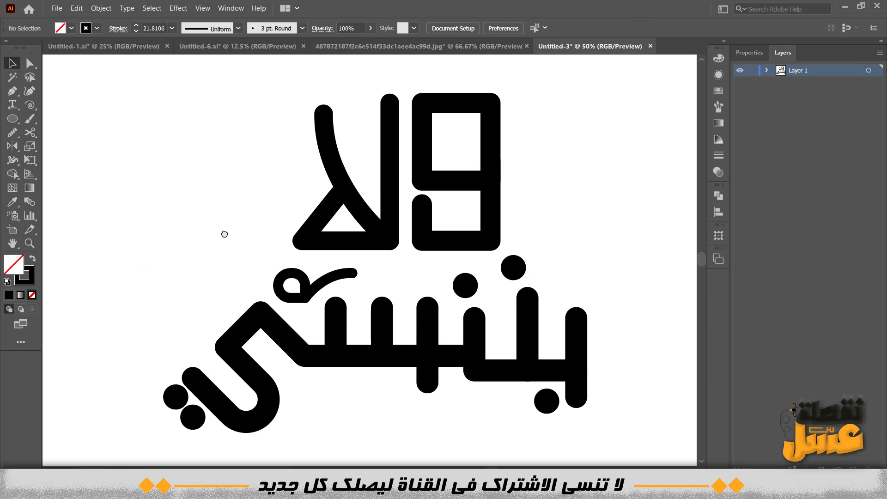
- Draw a tall, narrow black rectangle left of the lettering, about as tall as the upper word, and narrow it into a slim bar
drag(598, 231, 527, 241)
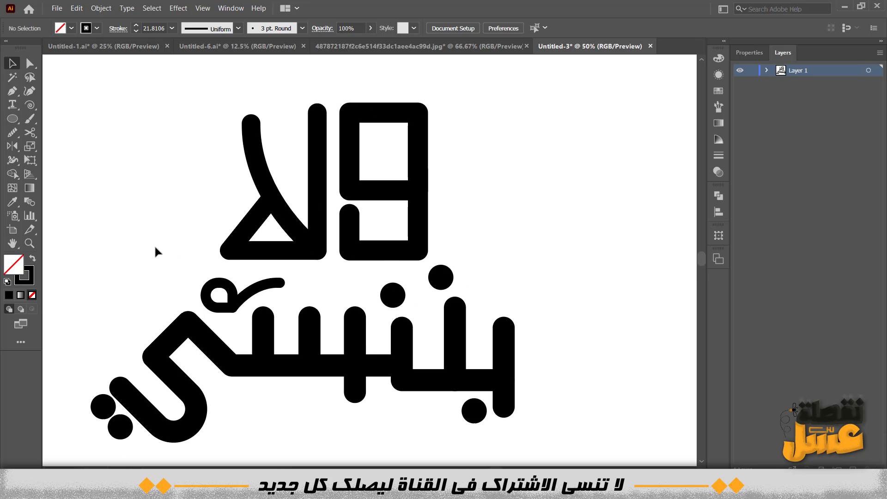
key(m)
drag(112, 209, 236, 209)
drag(166, 109, 158, 282)
key(v)
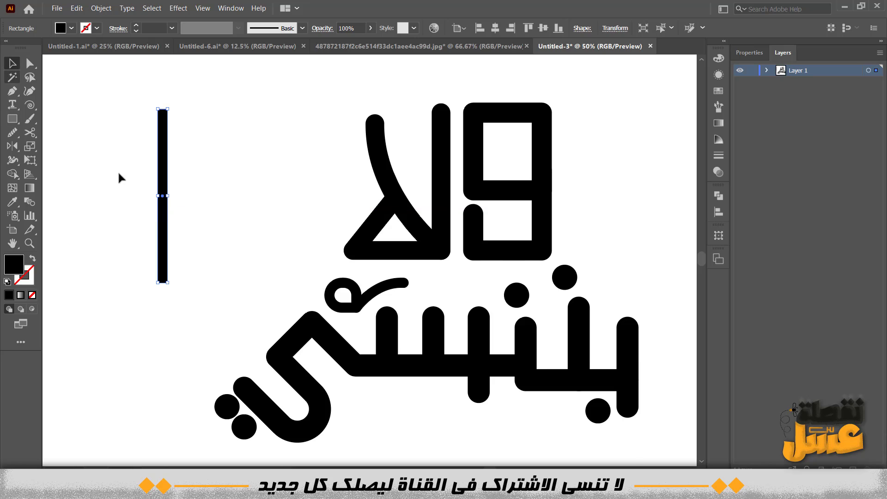
scroll(168, 194, up, 2)
drag(168, 194, 169, 193)
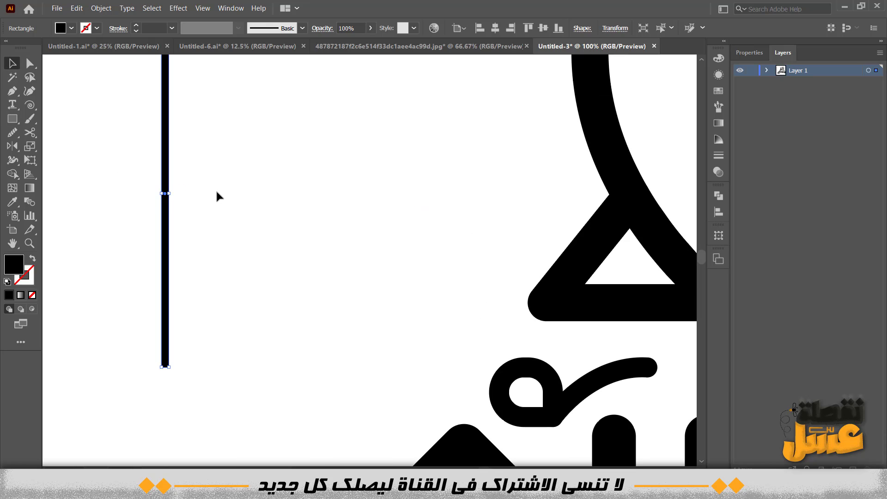
click(217, 197)
scroll(217, 196, down, 2)
- Draw a small black circle centred on the slim bar's upper end and copy it to the lower end
key(l)
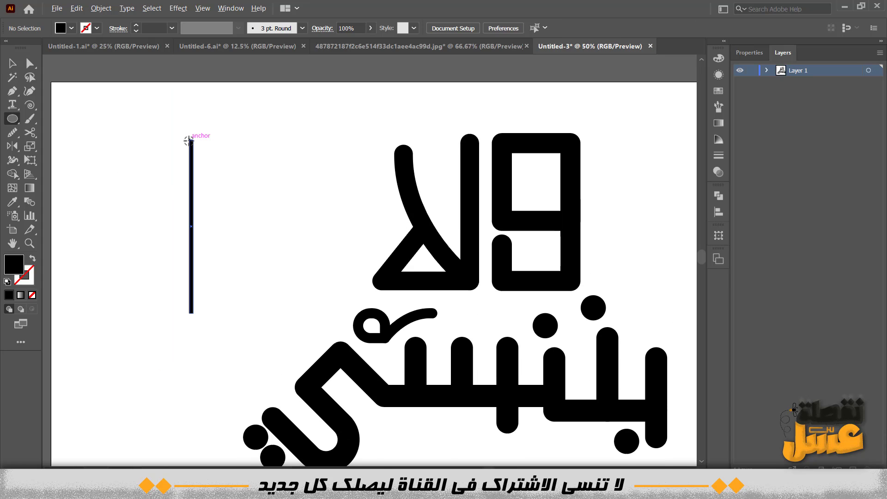
scroll(188, 140, up, 3)
mouse_move(194, 134)
mouse_down()
mouse_move(203, 146)
mouse_move(185, 152)
mouse_up()
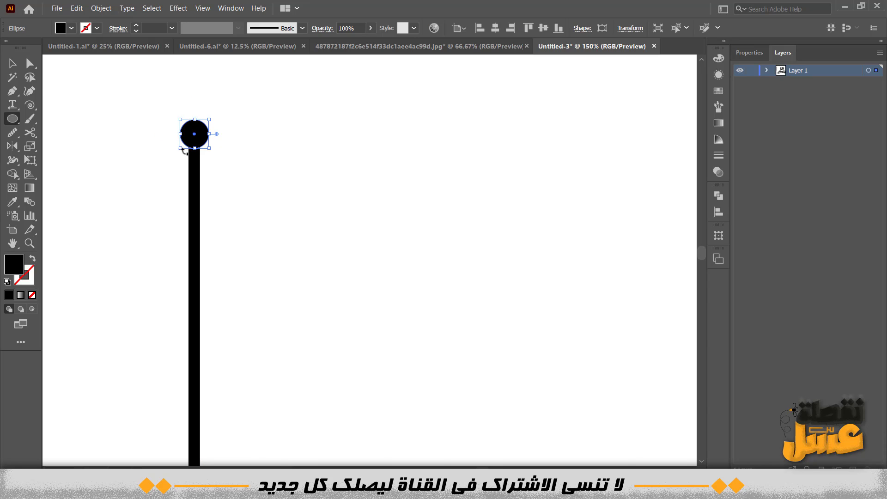
scroll(185, 152, down, 3)
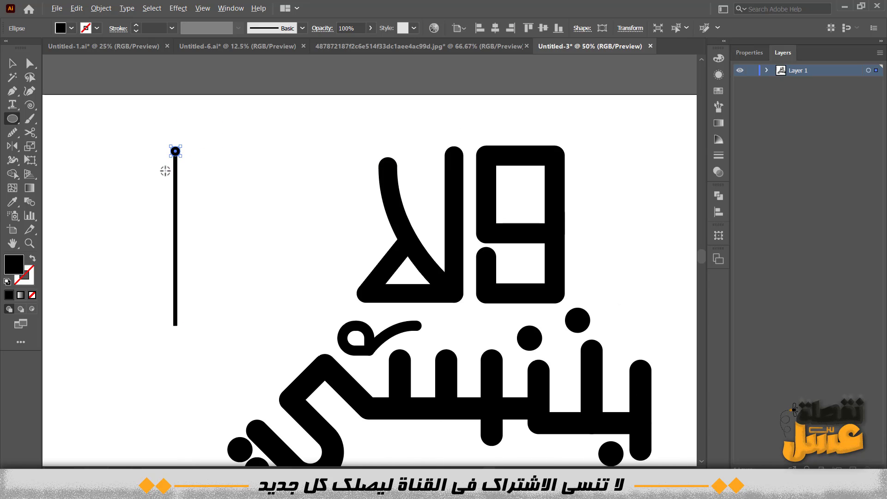
key(v)
click(147, 180)
drag(175, 151, 176, 329)
click(145, 276)
- Narrow the bar between the two circles to a thin line
scroll(162, 254, up, 1)
click(181, 230)
scroll(182, 233, up, 3)
drag(187, 230, 182, 230)
click(249, 229)
scroll(250, 228, down, 4)
- Select the thin bar with both end circles and move it just right of the upper word
drag(321, 240, 233, 243)
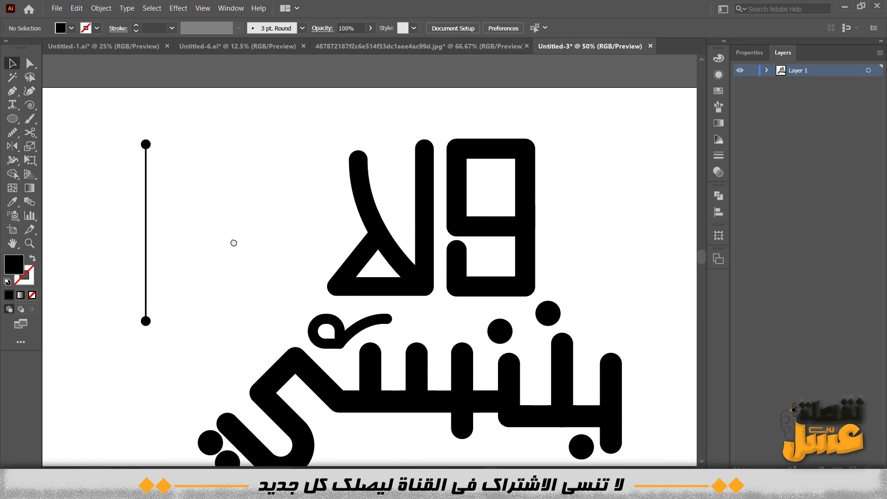
drag(99, 342, 177, 144)
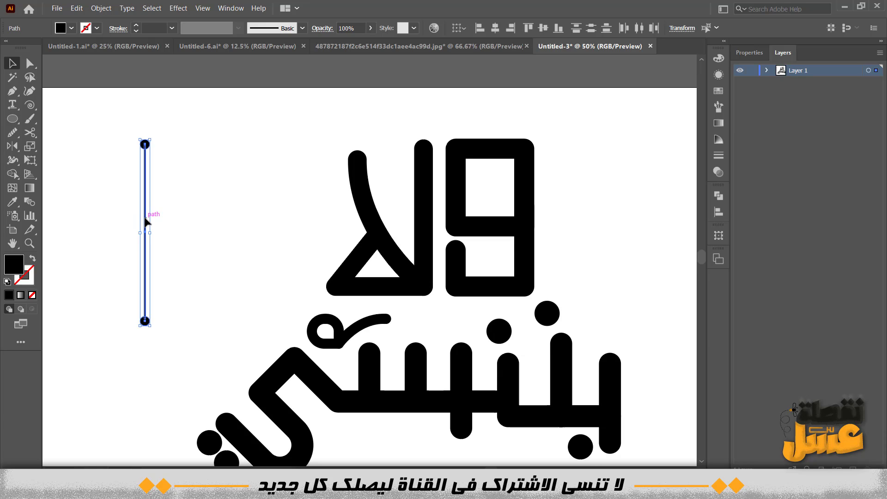
drag(145, 218, 547, 183)
drag(620, 220, 421, 213)
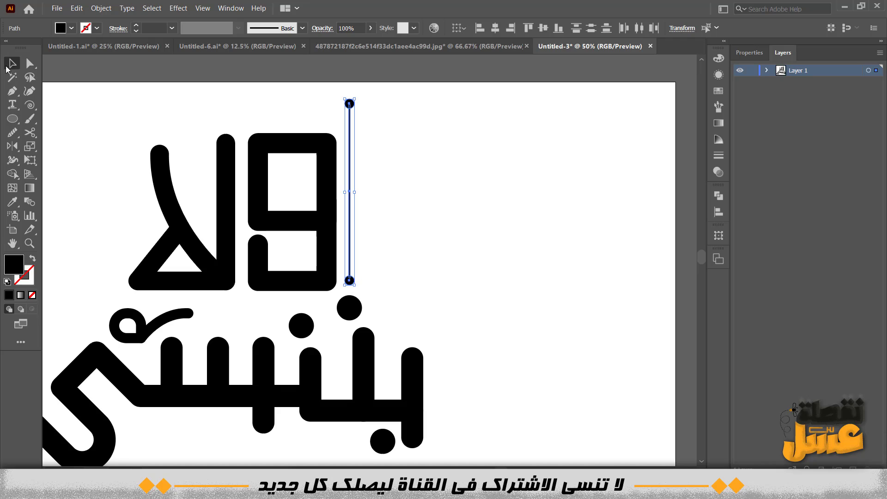
- Shorten the dotted bar by moving its lower circle and end points upward
click(29, 63)
drag(389, 265, 342, 291)
key(shift+Up)
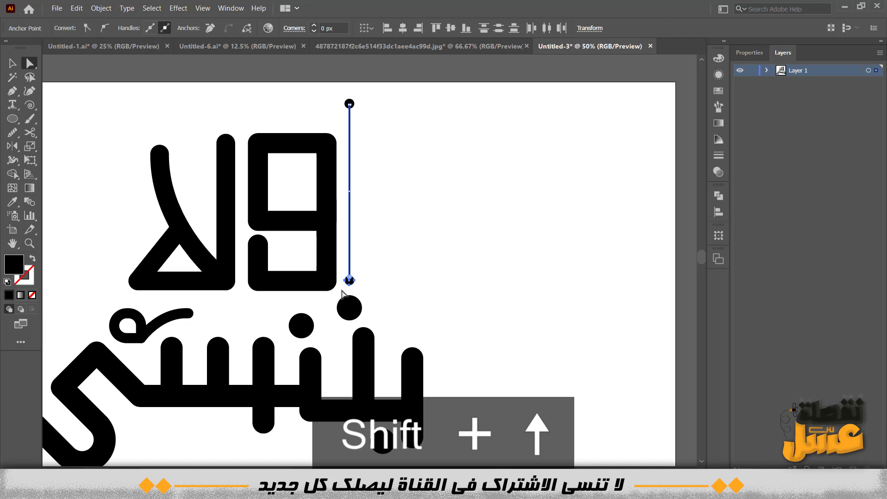
key(shift+Up)
key(shift+Up)
- Move the whole shortened bar down until it sits within the height of the upper word
click(384, 115)
drag(379, 98, 342, 251)
key(shift+Down)
key(shift+Down)
key(shift+Down)
key(shift+Down)
key(shift+Down)
key(shift+Down)
key(shift+Down)
key(shift+Down)
key(shift+Down)
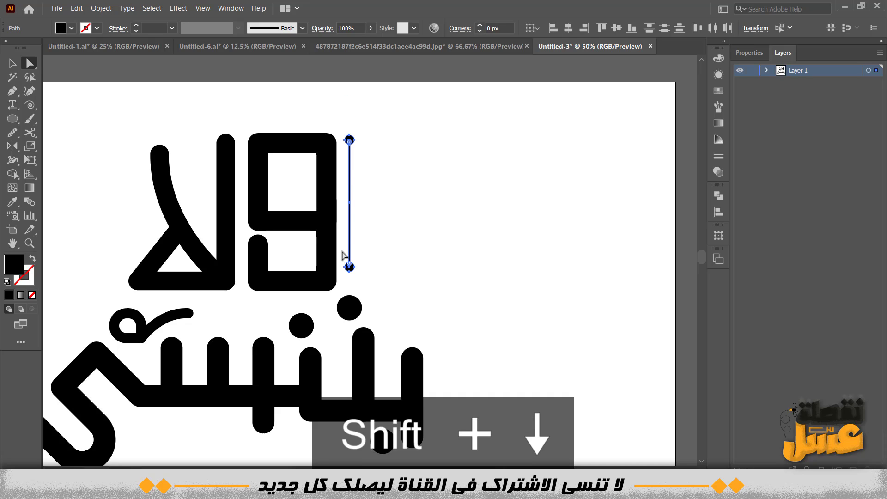
key(shift+Up)
key(shift+Down)
click(390, 121)
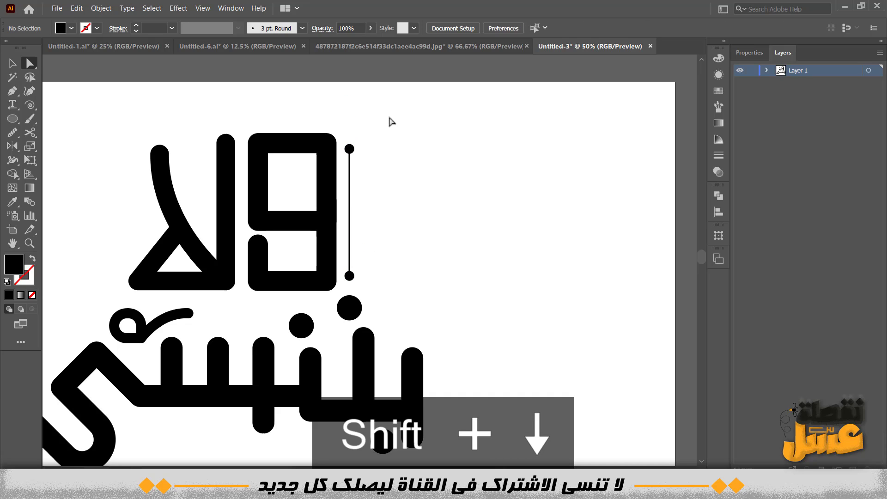
- Copy the dotted bar up and to the right of the original, and shorten the copy from its lower end
drag(385, 127, 373, 230)
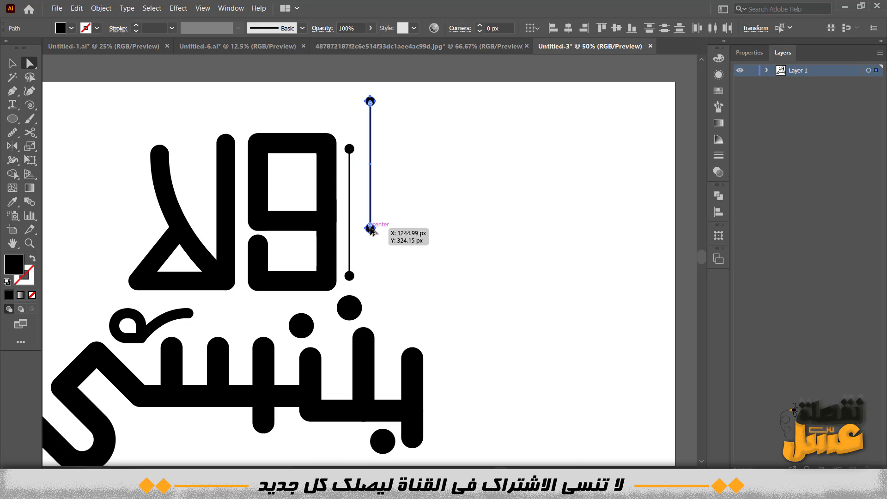
drag(406, 264, 352, 188)
key(shift+Up)
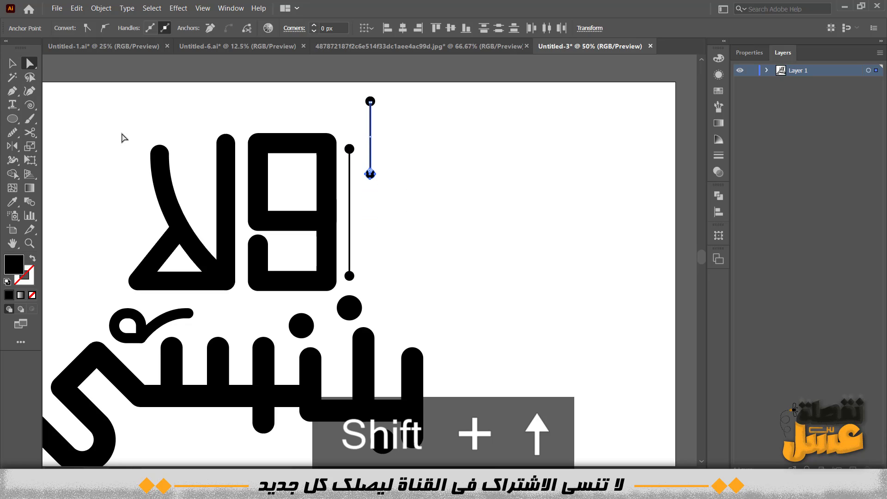
click(122, 137)
- Duplicate the short bar directly below itself and centre the stacked pair vertically beside the long bar
key(v)
drag(370, 175, 371, 300)
click(409, 146)
drag(410, 112, 364, 307)
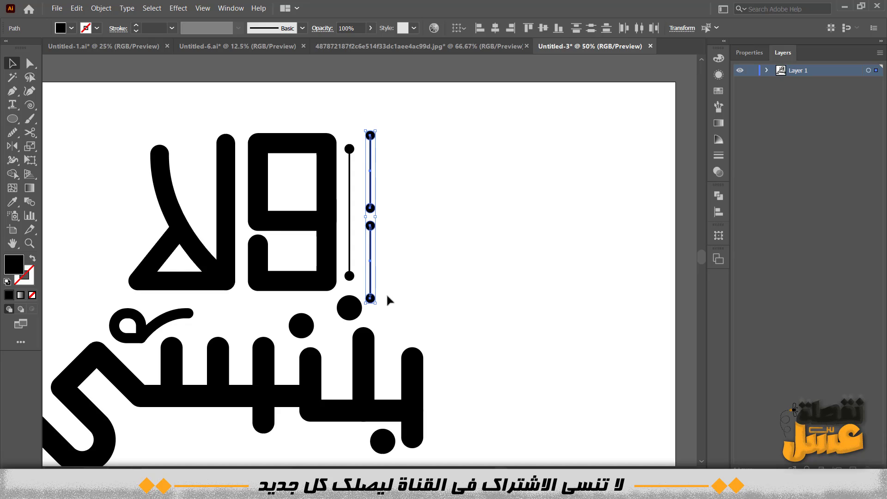
click(419, 250)
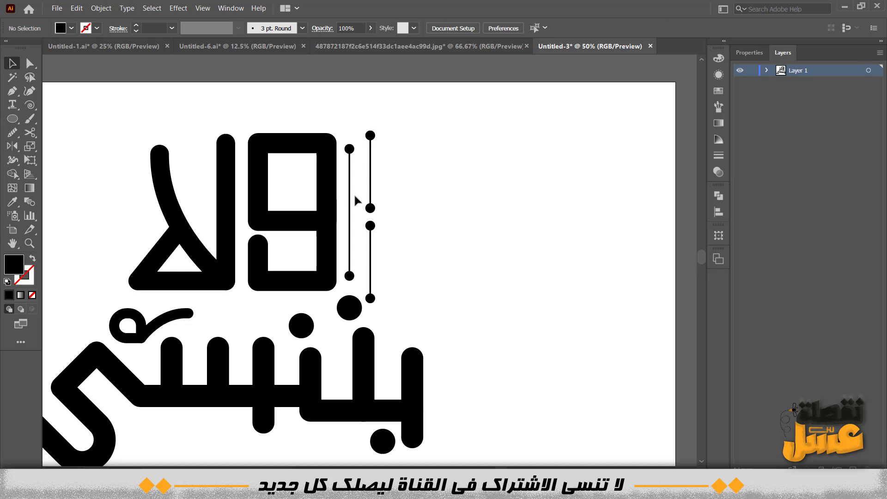
- Copy the long bar to the right of the short pair, and duplicate all four bars on the upper word's left side
click(350, 277)
drag(351, 277, 391, 276)
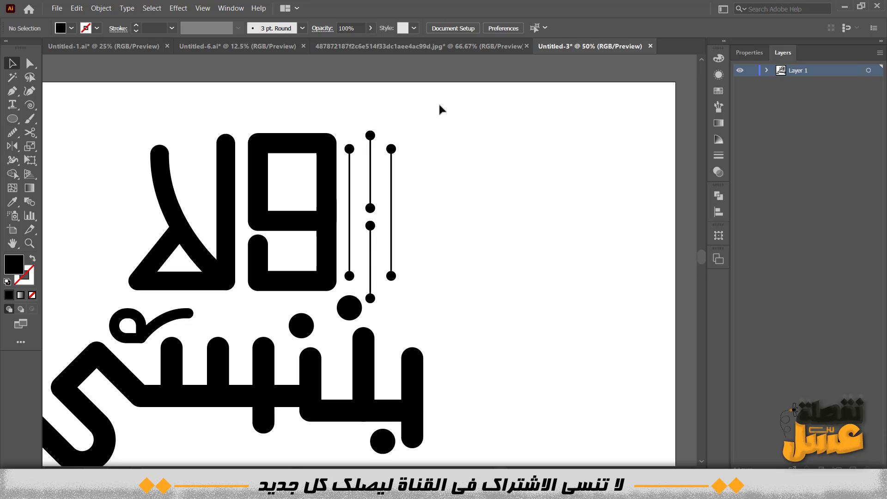
drag(440, 109, 345, 292)
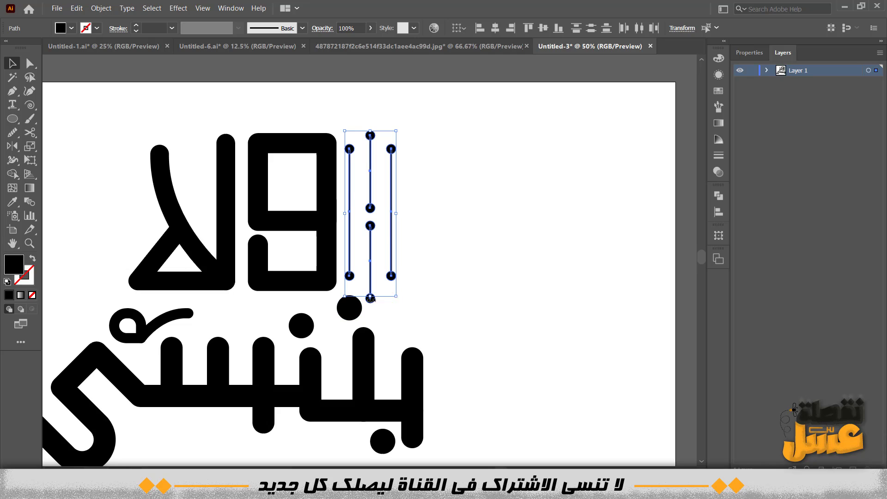
scroll(371, 298, up, 1)
scroll(371, 298, down, 2)
drag(376, 251, 193, 252)
click(465, 295)
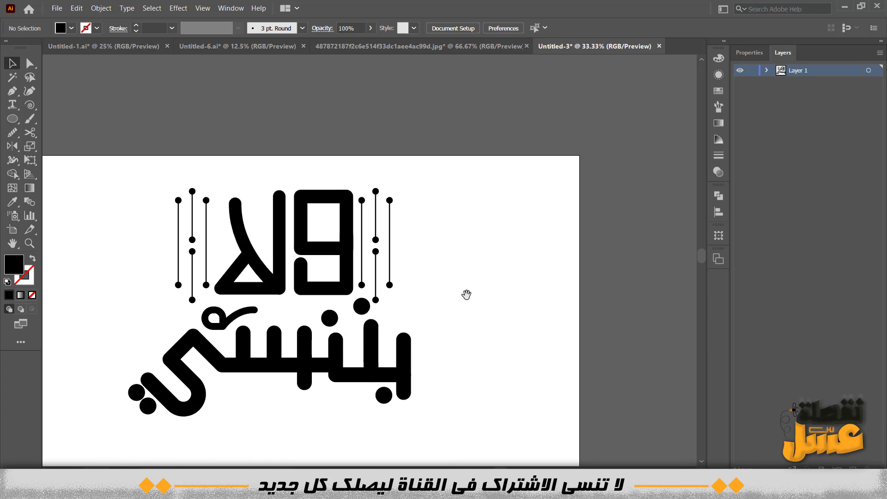
drag(466, 295, 471, 262)
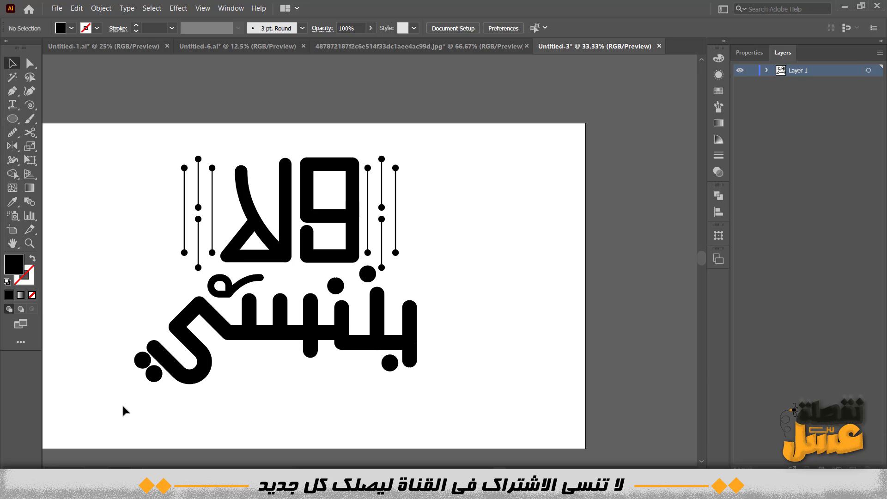
- Select all the lettering and bars and apply Outline Stroke to convert the strokes into filled shapes
drag(124, 410, 430, 180)
click(101, 7)
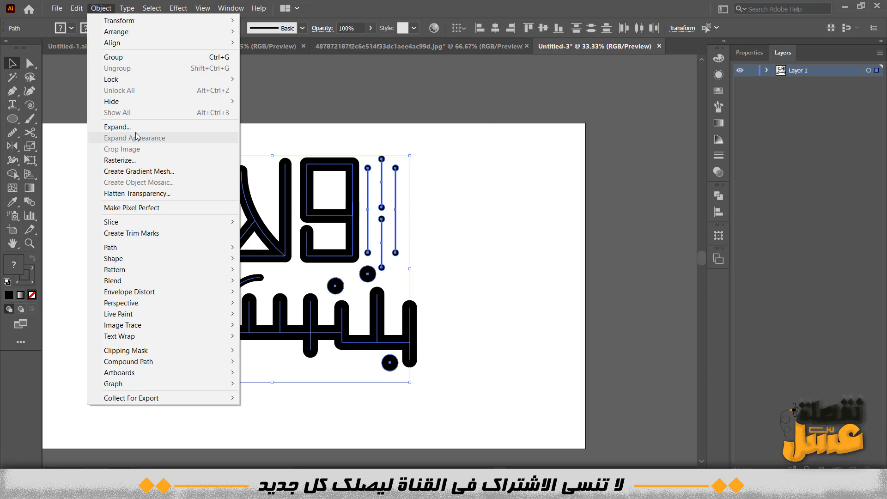
mouse_move(206, 248)
click(277, 272)
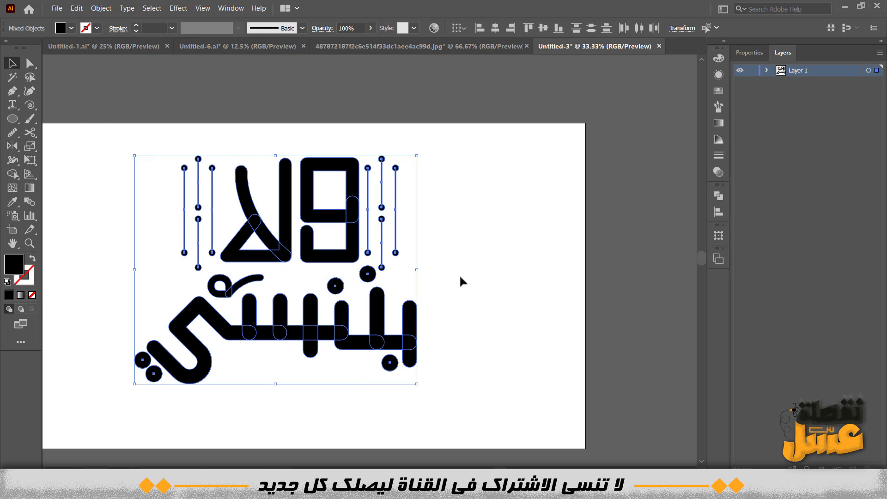
click(461, 277)
- Fill all the lettering and dotted bars with light blue 39DAFF
drag(466, 146, 103, 402)
double_click(16, 268)
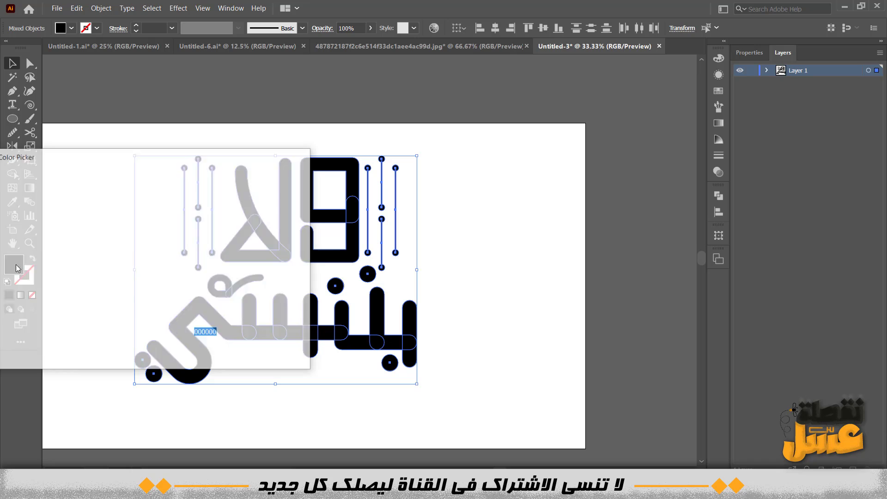
drag(166, 261, 166, 257)
drag(138, 212, 115, 178)
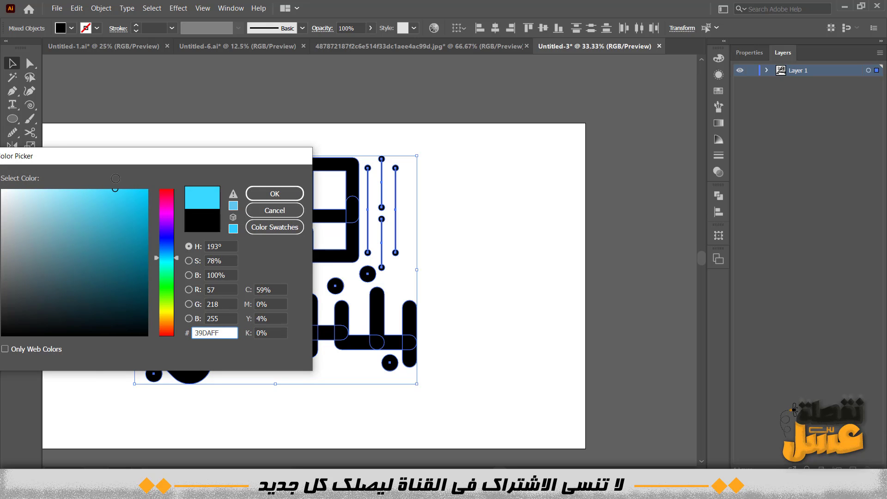
click(275, 193)
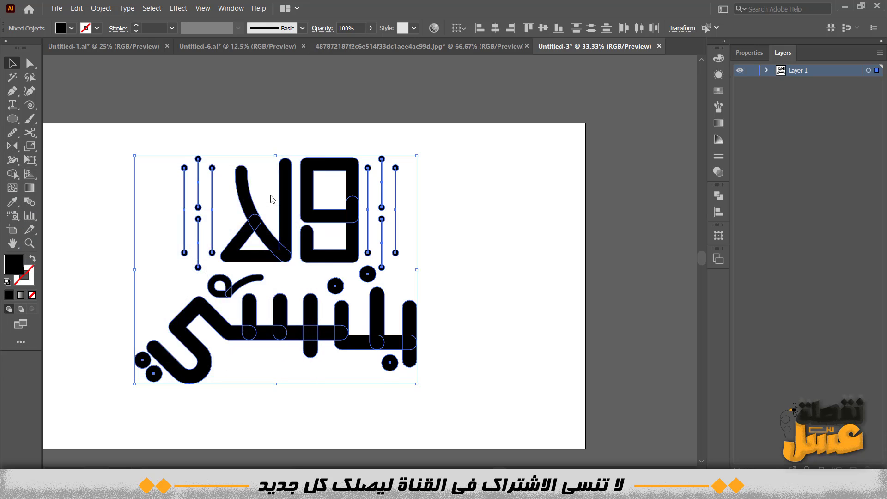
click(98, 203)
- Fill the lower word with its looped mark and dots, plus all the dotted bars, with pink FC7ECD
drag(96, 422, 468, 271)
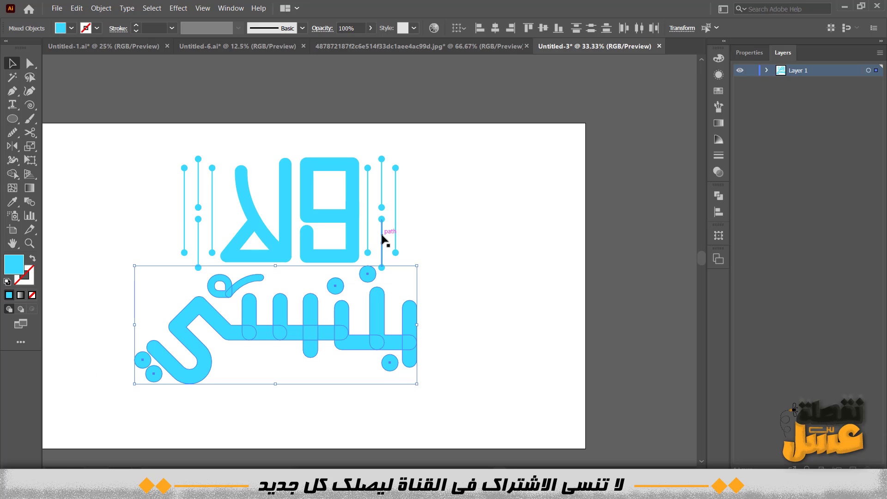
click(435, 204)
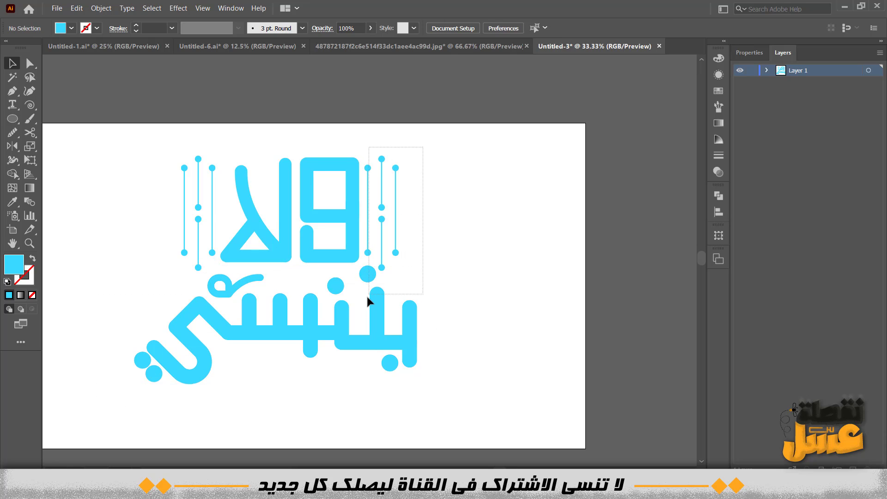
drag(368, 296, 364, 374)
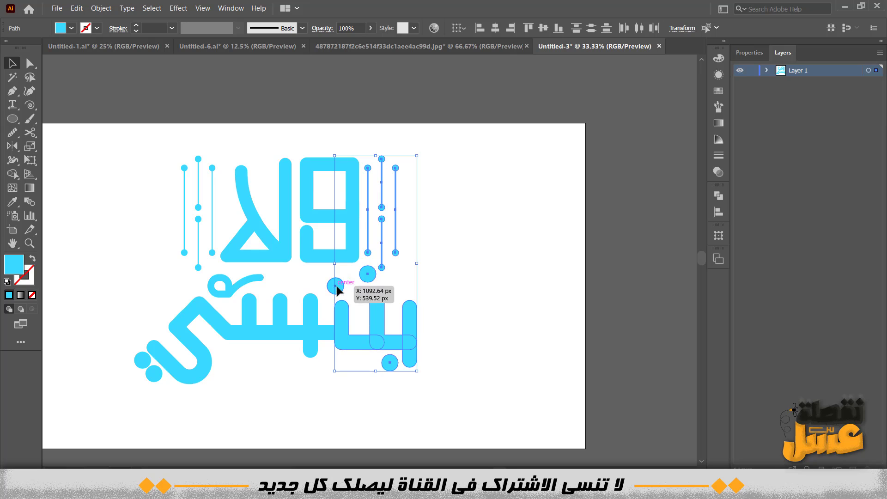
drag(115, 390, 315, 279)
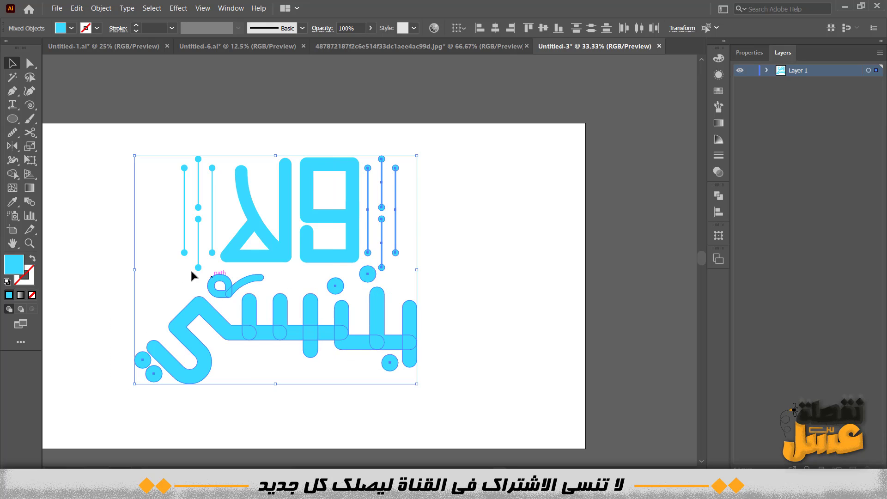
drag(207, 185, 209, 154)
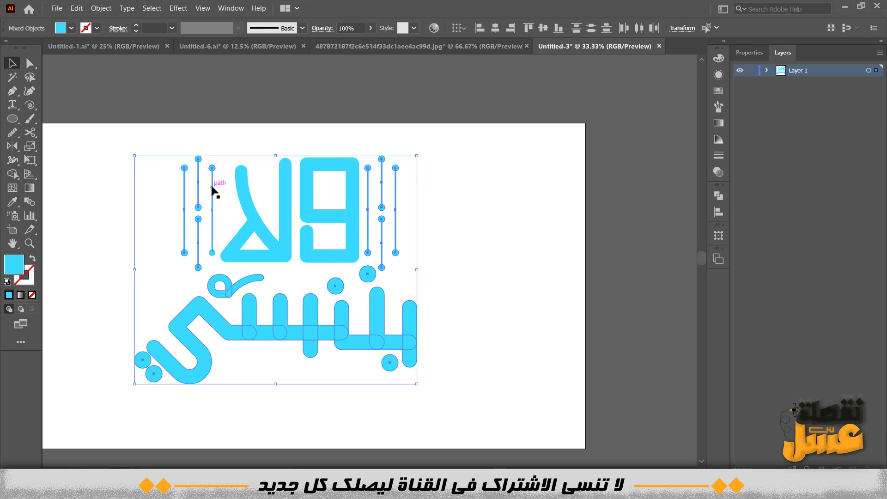
double_click(17, 273)
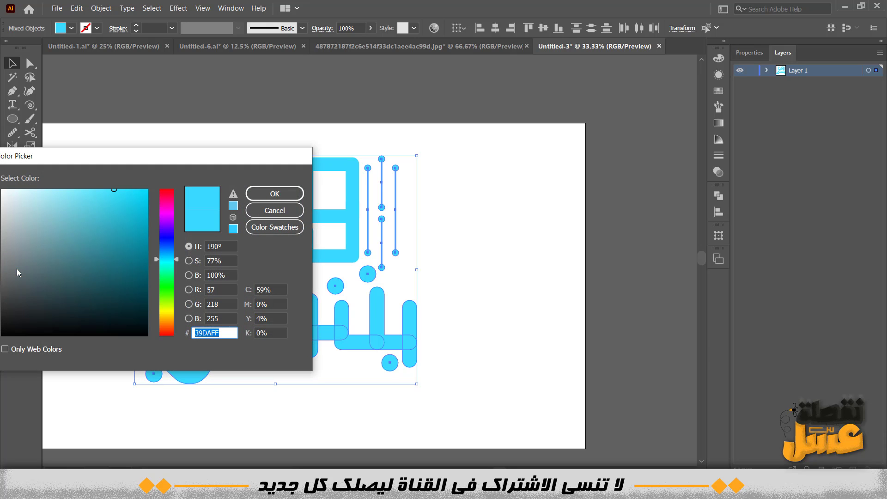
drag(172, 261, 171, 207)
click(72, 190)
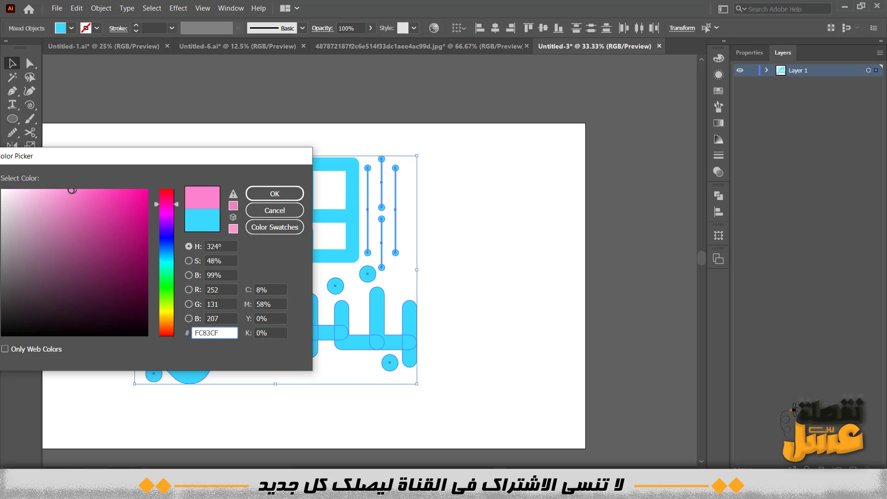
click(274, 194)
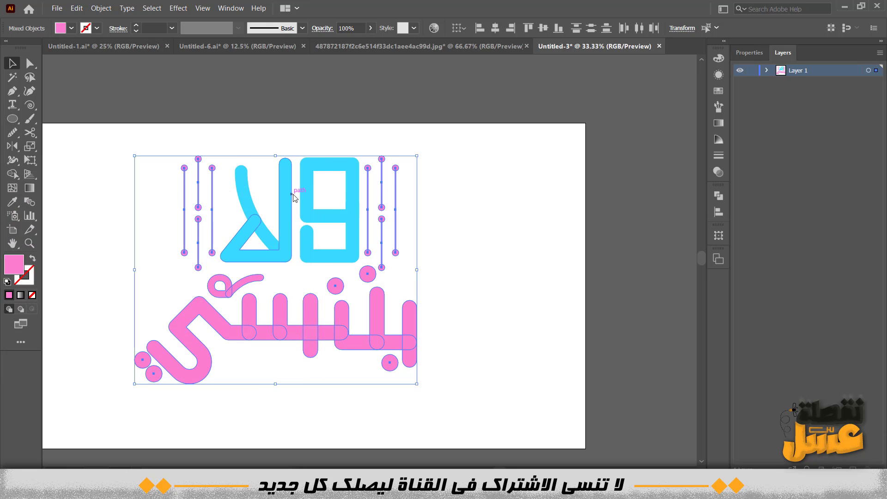
click(86, 210)
- Draw a small circle inside the lower word's uppermost dot and fill it with pale pink FFD7F2
drag(444, 262, 438, 269)
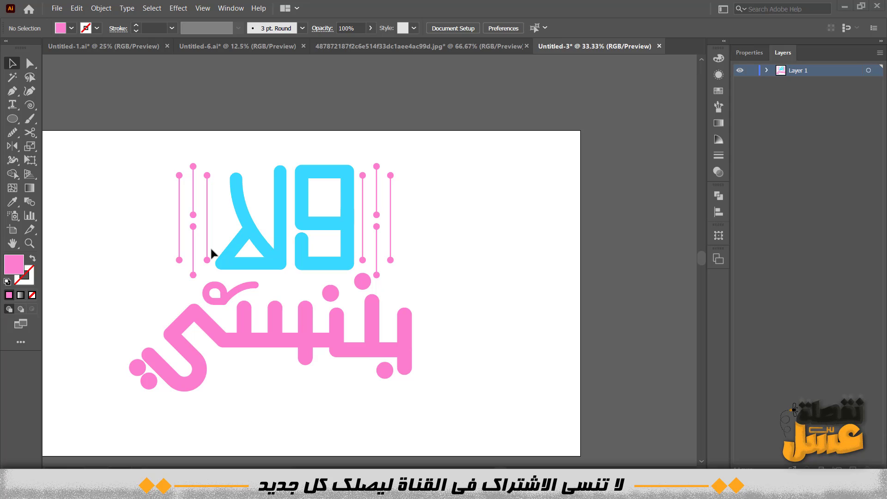
scroll(392, 265, up, 1)
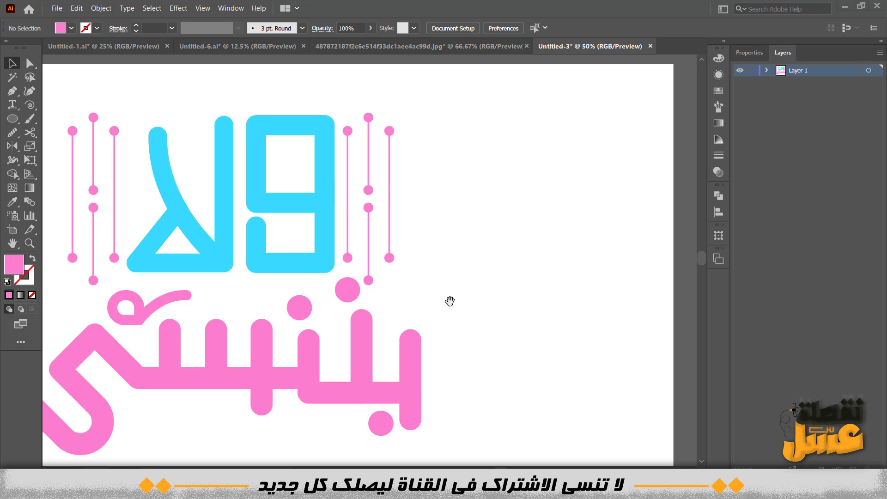
scroll(450, 300, left, 3)
scroll(450, 301, down, 1)
key(l)
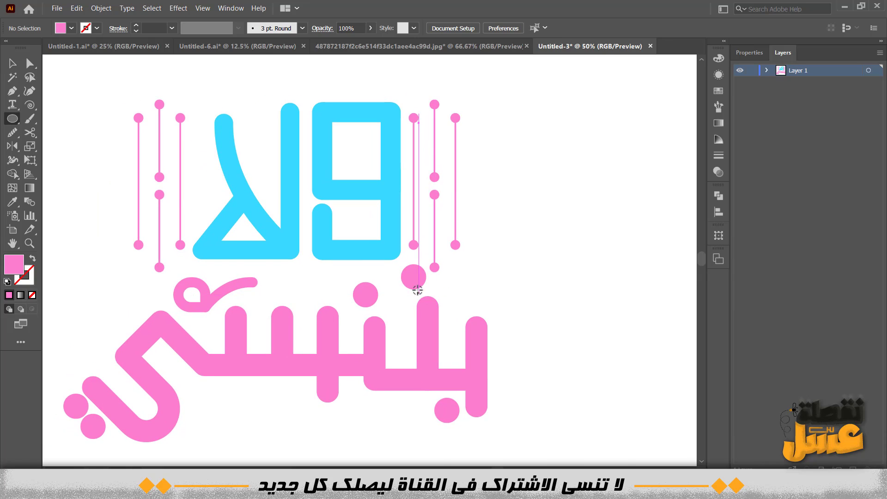
scroll(417, 290, up, 3)
drag(409, 258, 420, 267)
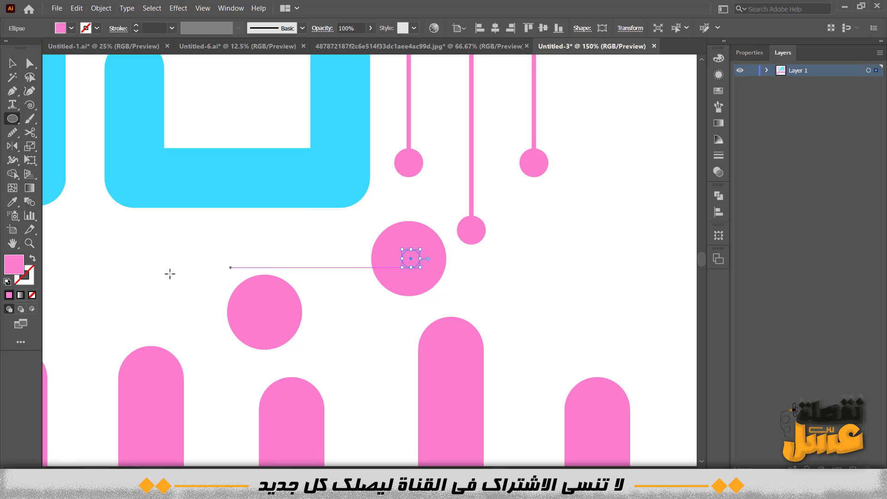
double_click(15, 266)
drag(73, 193, 30, 186)
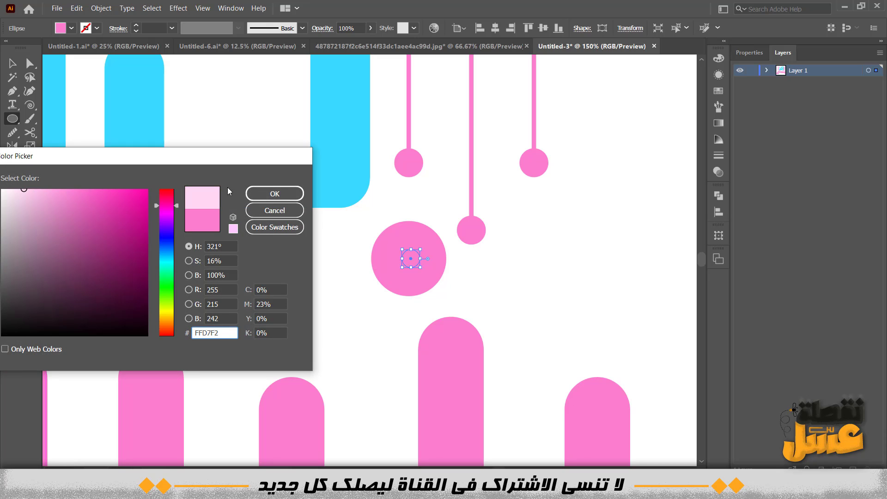
click(267, 193)
- Centre the pale pink circle in its dot and place a copy in the centre of the neighbouring upper dot
click(12, 63)
click(401, 262)
click(332, 276)
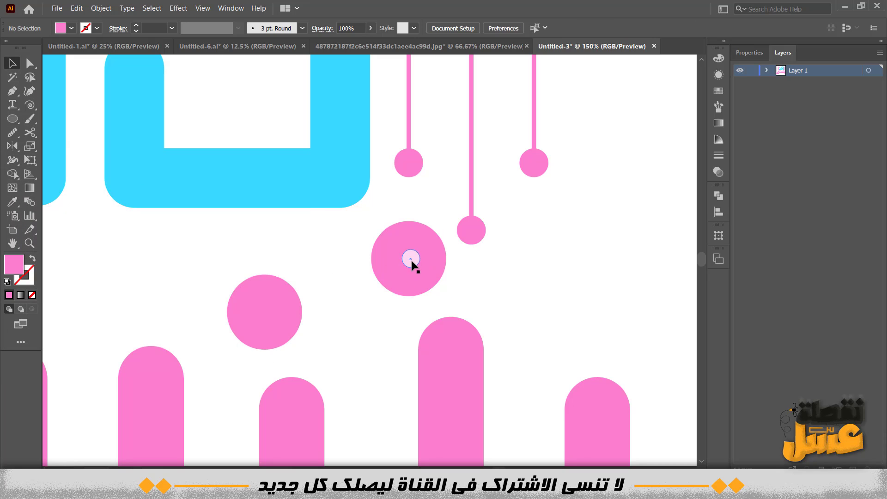
drag(409, 258, 264, 312)
click(372, 374)
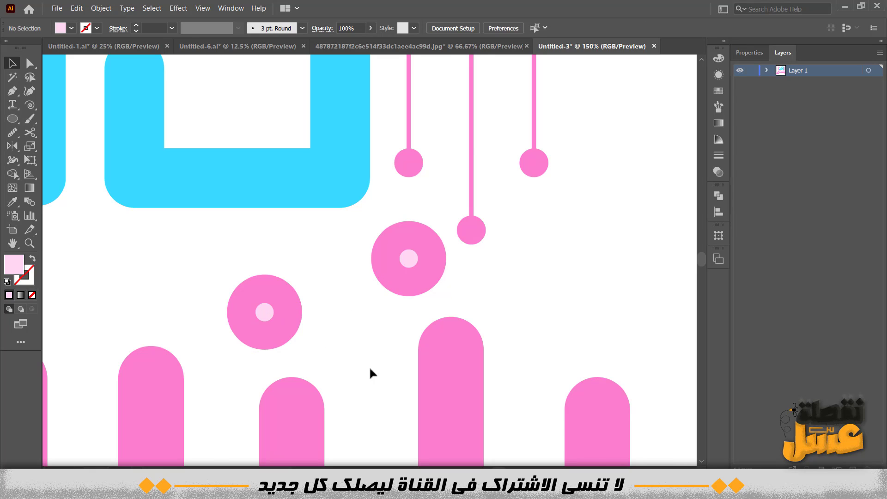
- Copy the pale pink circle into the centres of the dot below the lower word and its two far-left dots
key(ctrl+minus)
key(ctrl+minus)
drag(291, 208, 397, 355)
drag(223, 386, 413, 398)
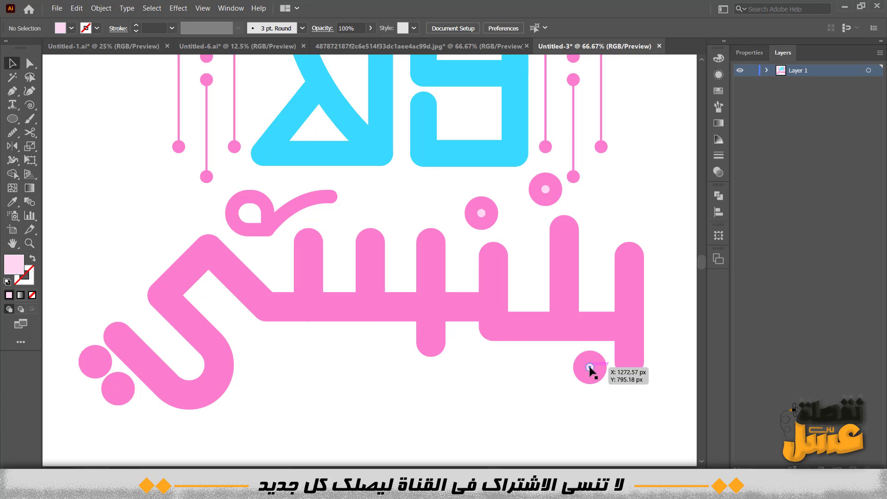
drag(590, 368, 94, 364)
click(87, 248)
scroll(107, 230, down, 1)
drag(107, 227, 119, 314)
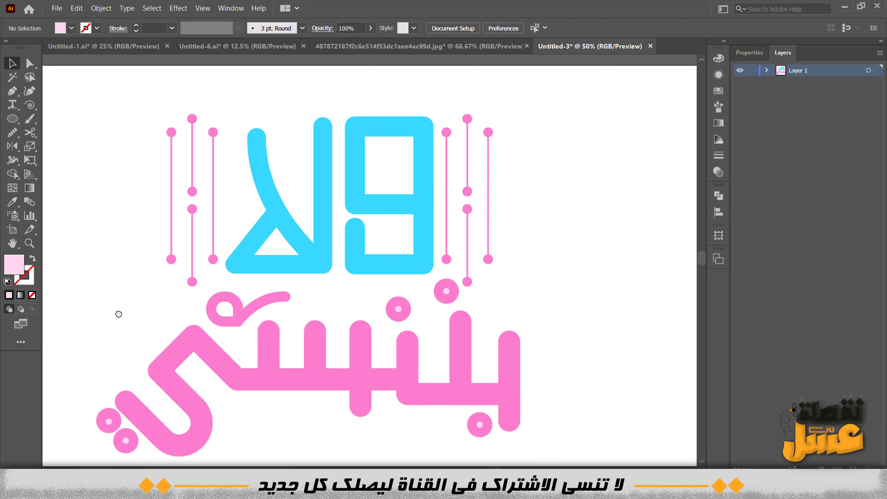
- Place a slightly shortened copy of the long dotted bar inside the right stem of the upper word's rightmost letter
drag(552, 210, 492, 232)
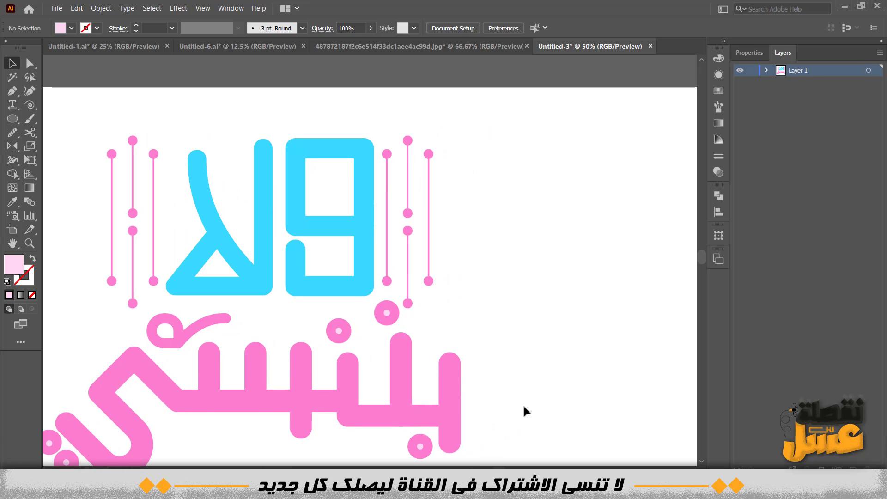
drag(170, 433, 318, 334)
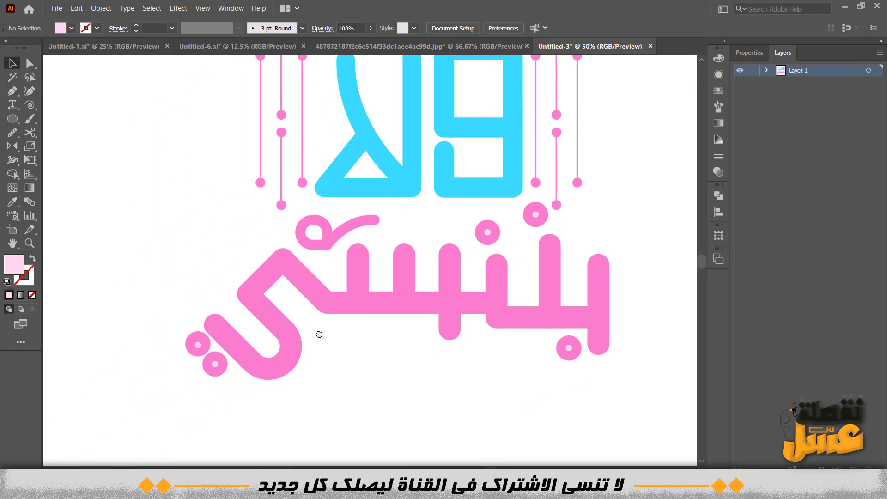
drag(660, 147, 569, 234)
drag(476, 259, 421, 261)
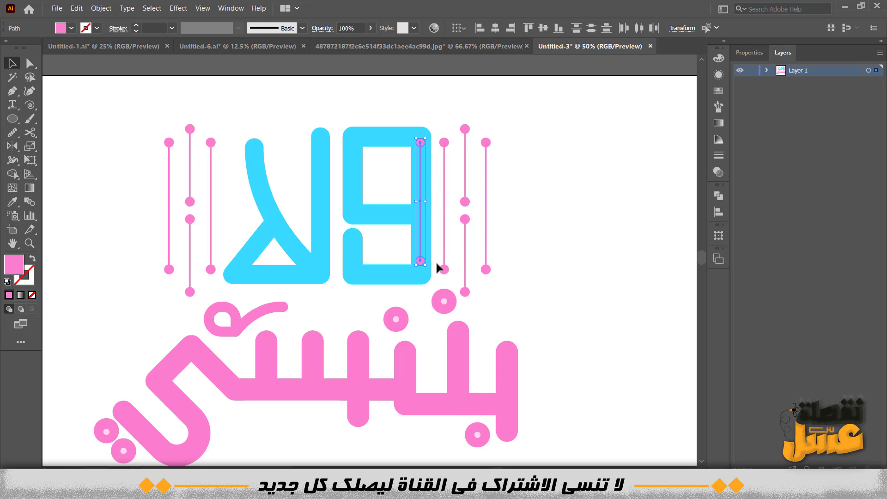
- Try a lighter pink fill on the dotted bar inside the blue letter
double_click(14, 271)
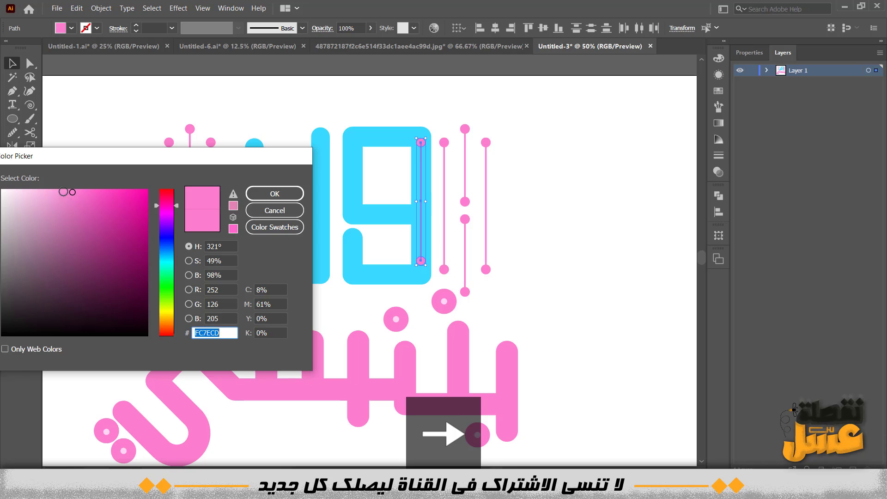
click(42, 189)
click(256, 194)
- Sample the lettering's light blue onto the inner dotted bar and darken its fill to a deeper blue
key(i)
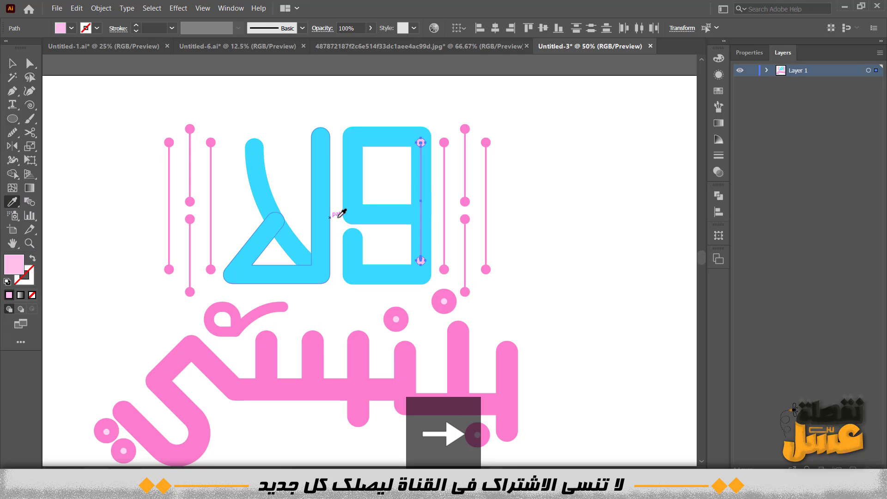
click(324, 213)
double_click(13, 264)
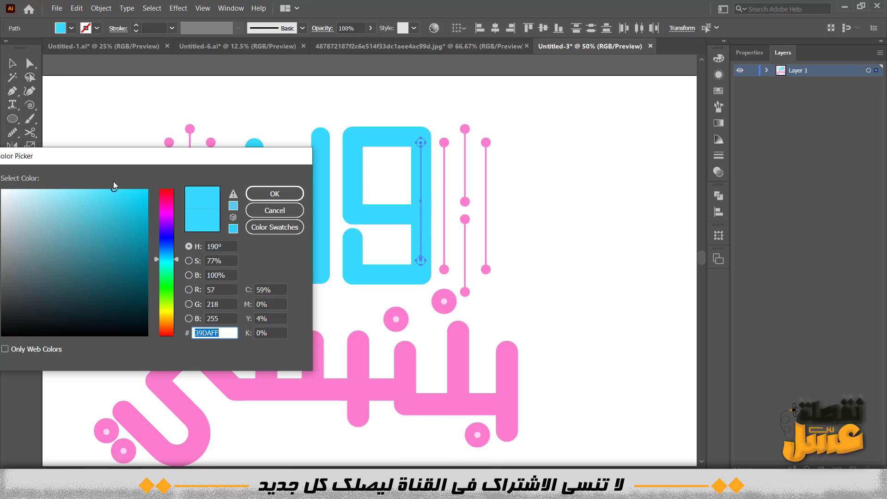
mouse_move(114, 183)
mouse_down()
mouse_move(141, 200)
mouse_move(145, 217)
mouse_up()
click(254, 195)
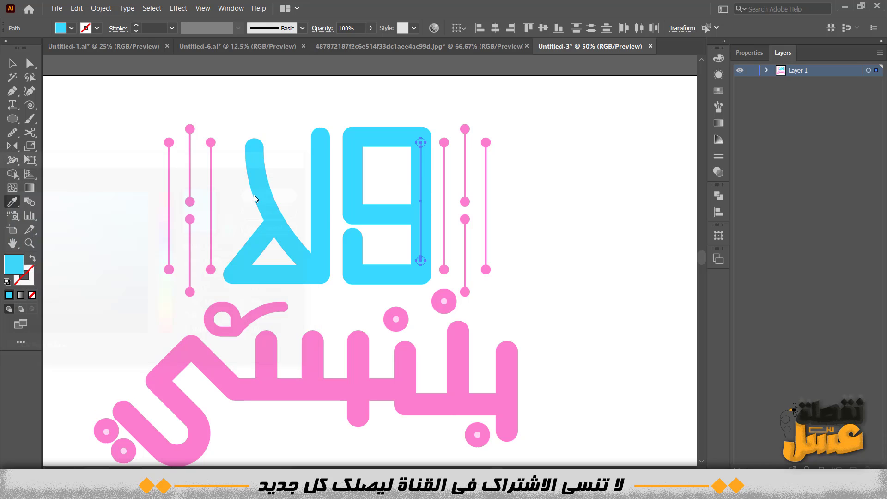
click(12, 64)
click(116, 224)
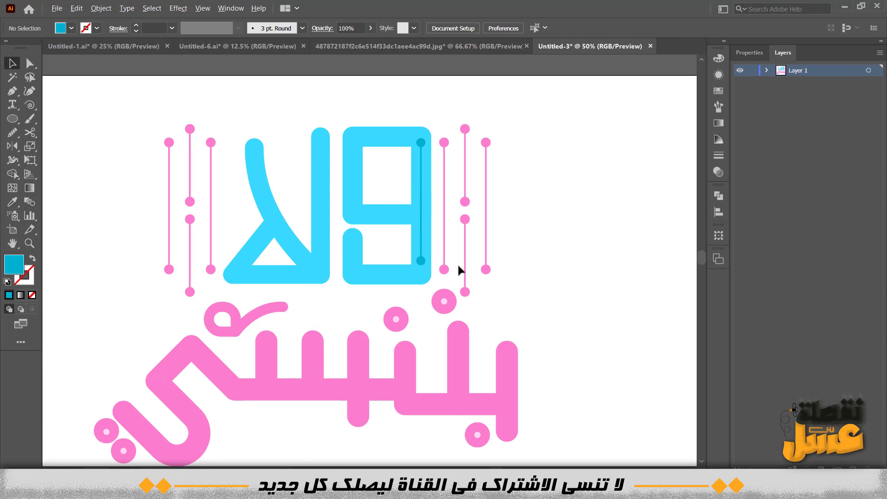
- Group the dark blue bar with its two end dots
scroll(459, 267, up, 1)
click(408, 255)
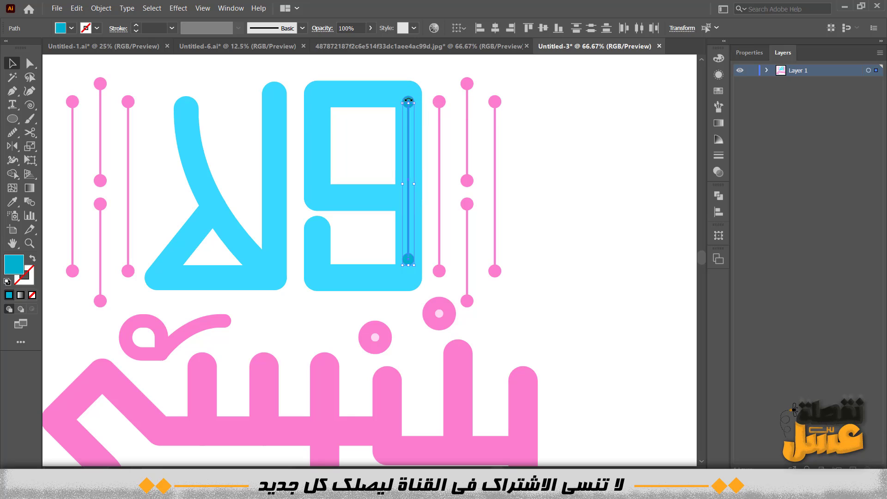
scroll(407, 99, up, 2)
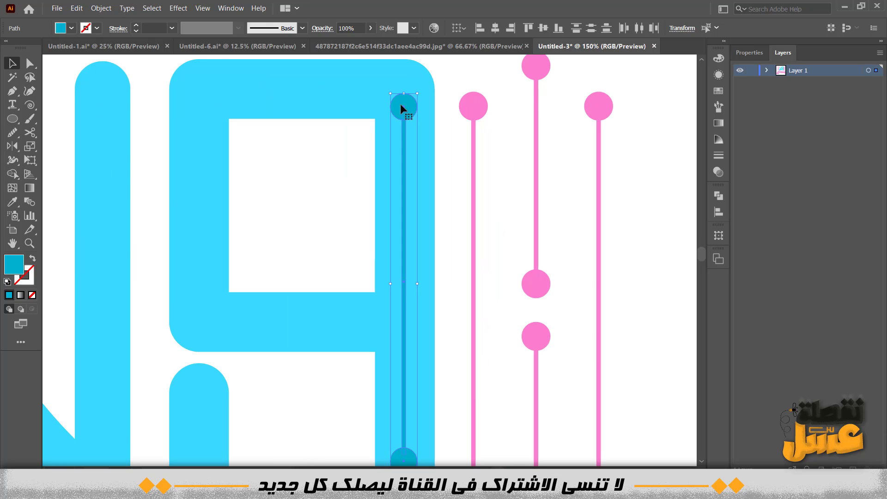
scroll(400, 103, down, 3)
key(ctrl+g)
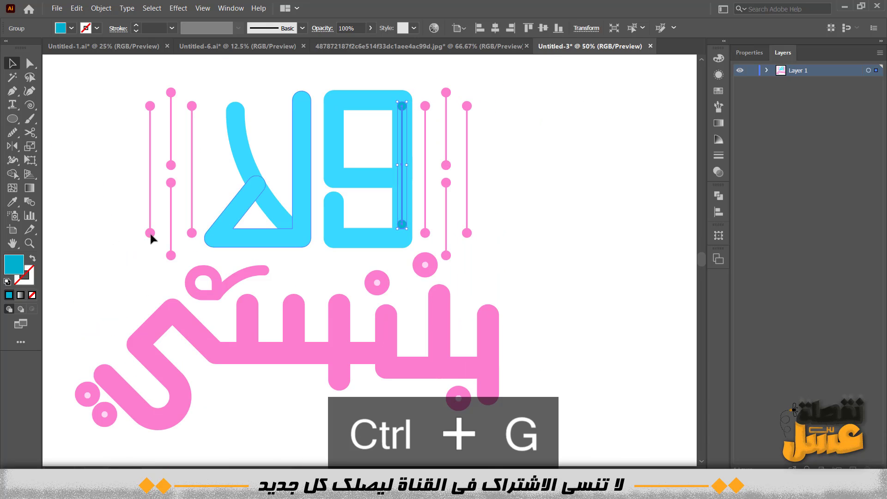
- Copy the dark blue dotted bar into the tall vertical stem of the neighbouring blue letter
click(77, 217)
drag(77, 217, 104, 219)
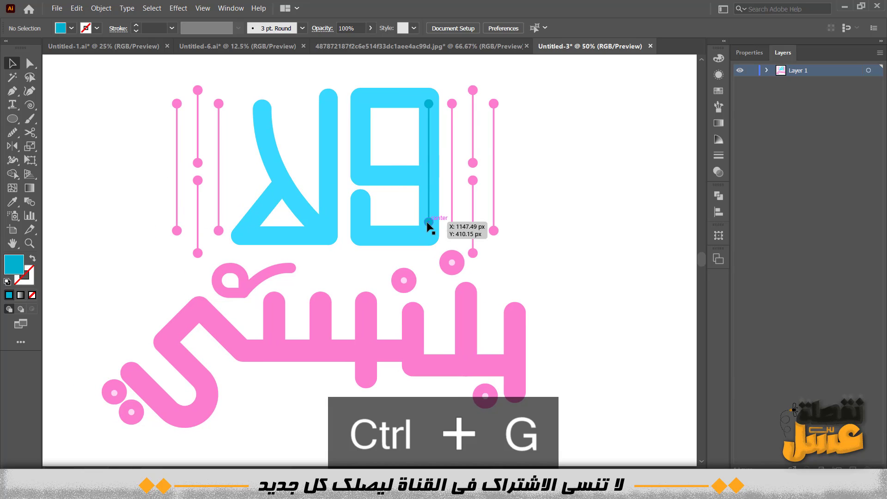
mouse_move(429, 224)
mouse_down()
mouse_move(273, 229)
mouse_move(327, 230)
mouse_up()
click(150, 214)
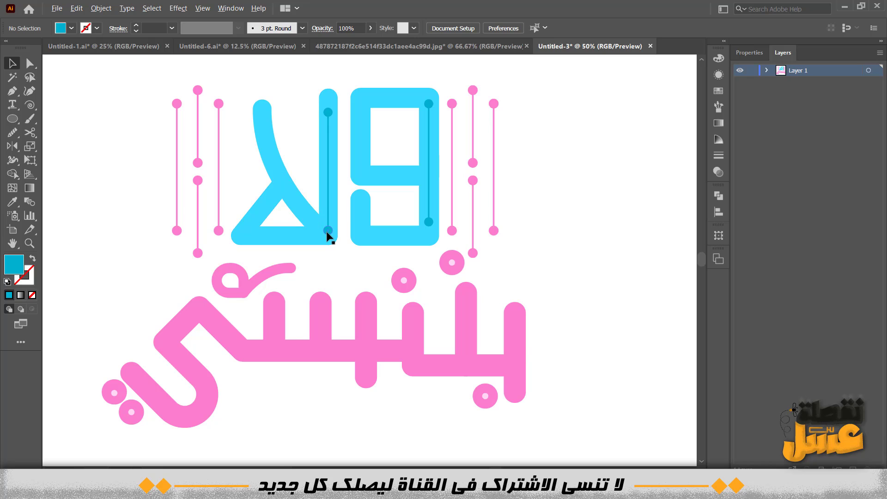
- Place a copy of the short dotted bar inside the lower word's rightmost stem and fill it with the dots' pale pink
drag(452, 328, 377, 278)
click(398, 203)
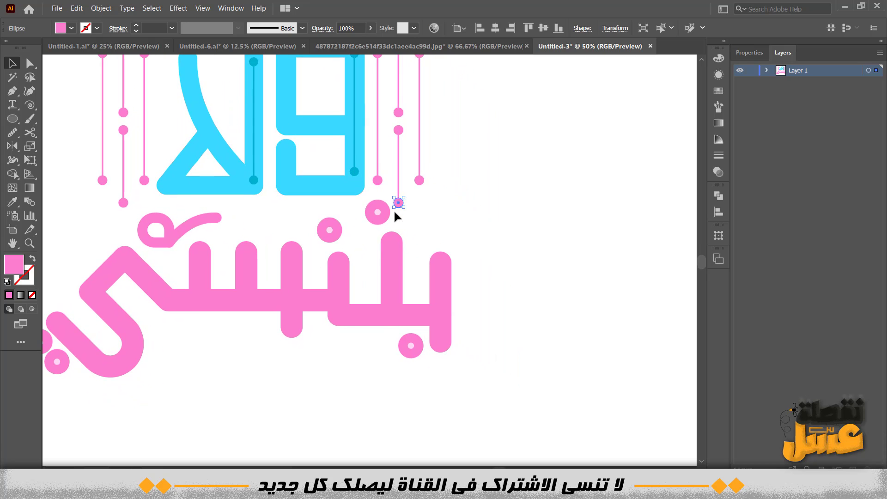
mouse_move(394, 216)
mouse_down()
mouse_move(406, 149)
mouse_move(441, 268)
mouse_move(430, 263)
mouse_up()
key(i)
click(411, 344)
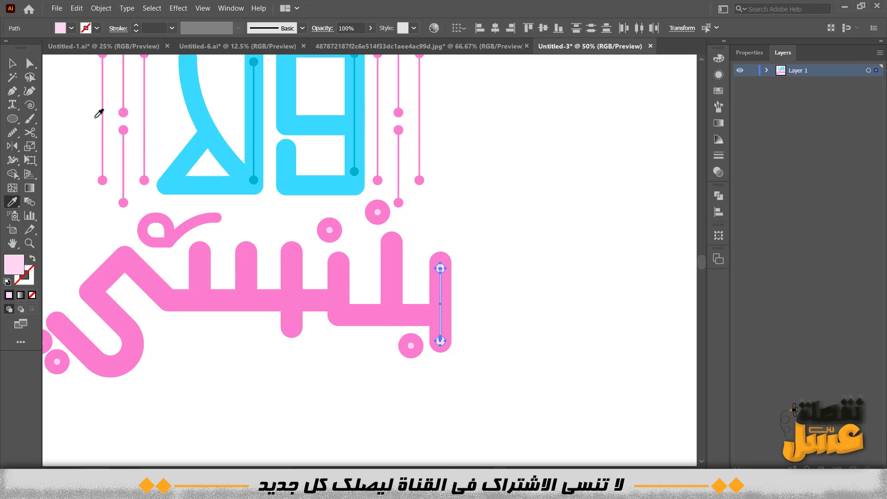
key(v)
click(606, 246)
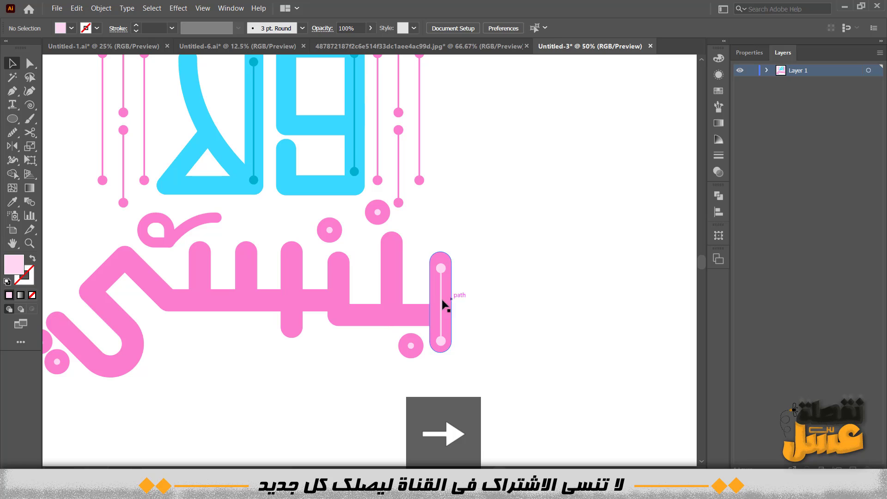
- Group the pale pink bar in the rightmost stem with its two end dots
click(441, 284)
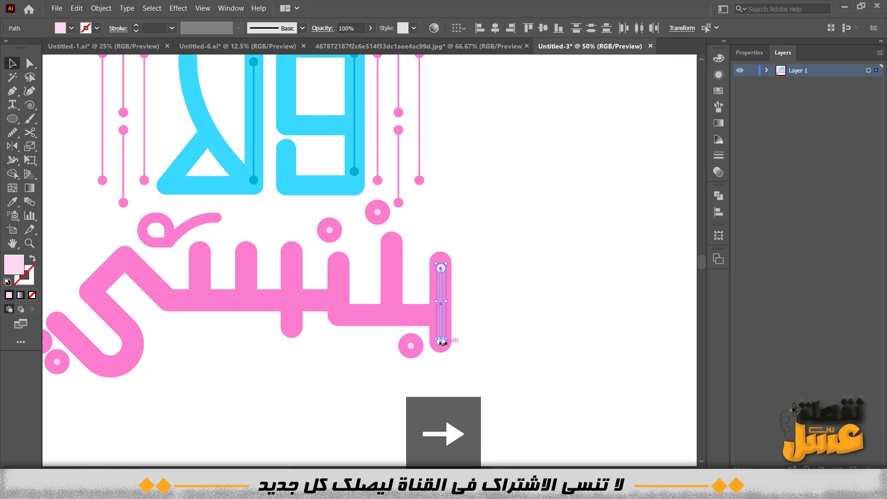
alt+scroll(443, 341, up, 3)
key(ctrl+g)
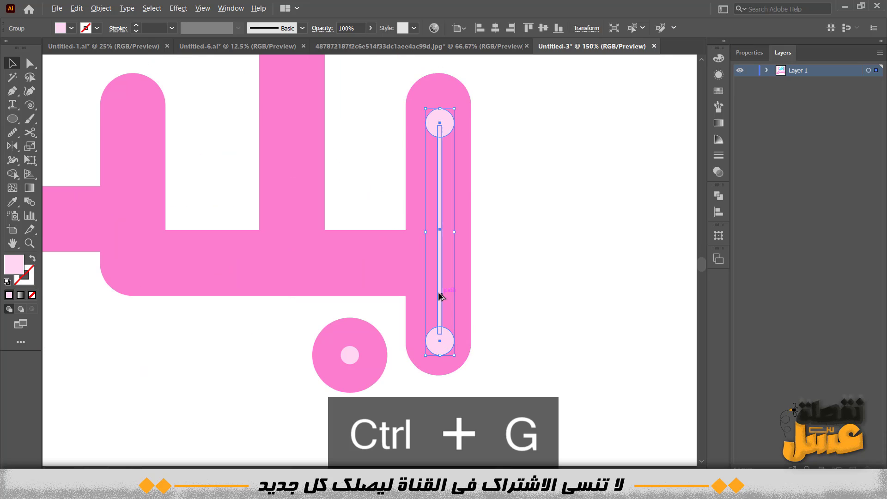
- Copy the pale pink dotted bar into the lower word's long baseline, rotated to horizontal, and nudge it into place
alt+scroll(440, 298, down, 2)
alt+scroll(363, 343, down, 1)
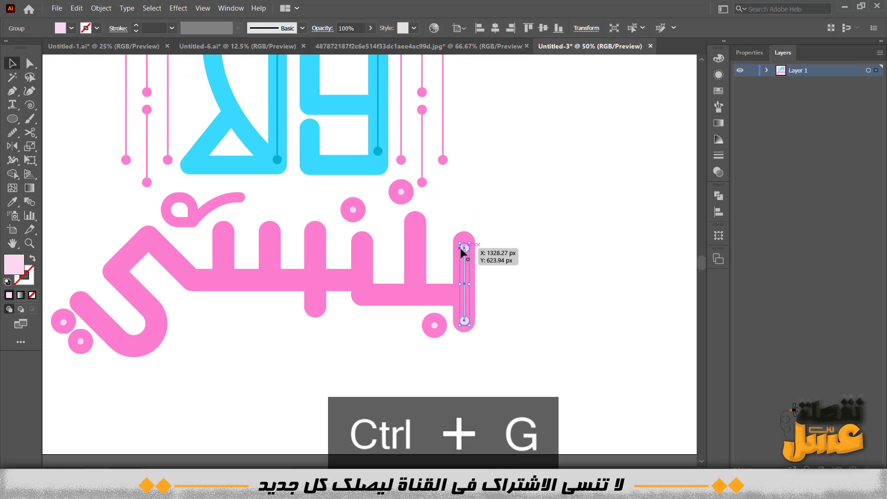
drag(466, 252, 286, 284)
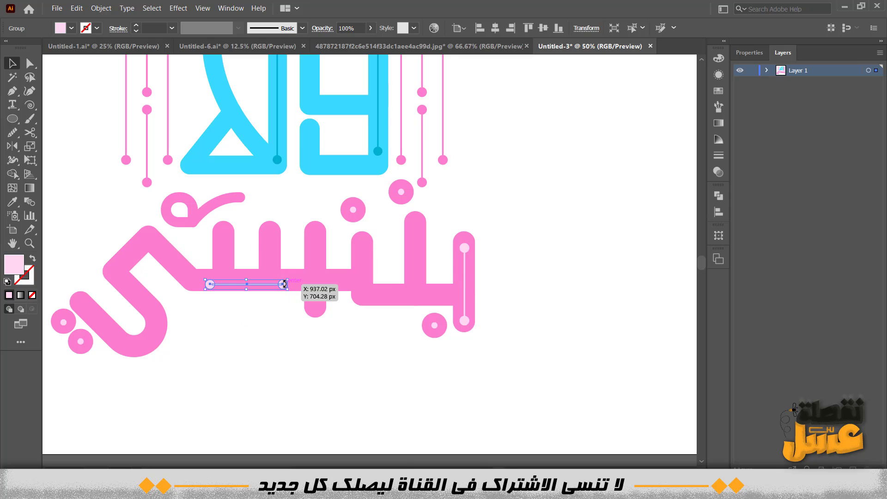
key(Up)
key(Right)
key(Right)
key(Right)
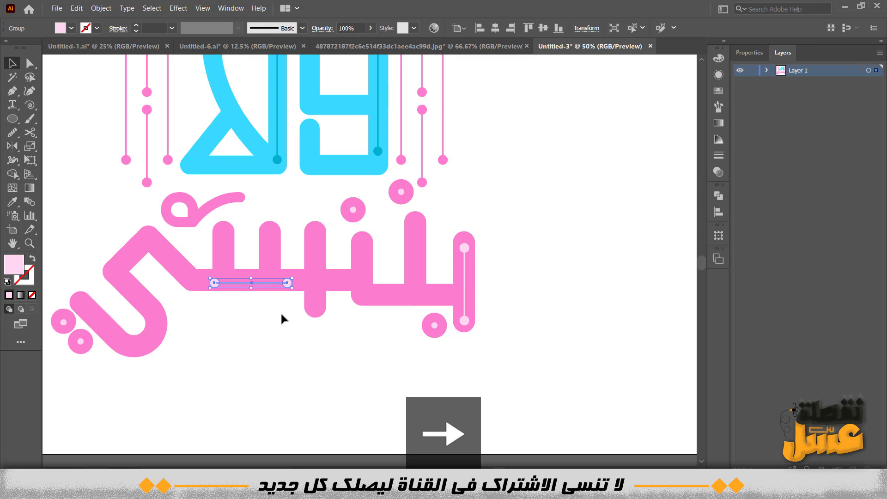
click(280, 312)
alt+scroll(278, 298, up, 1)
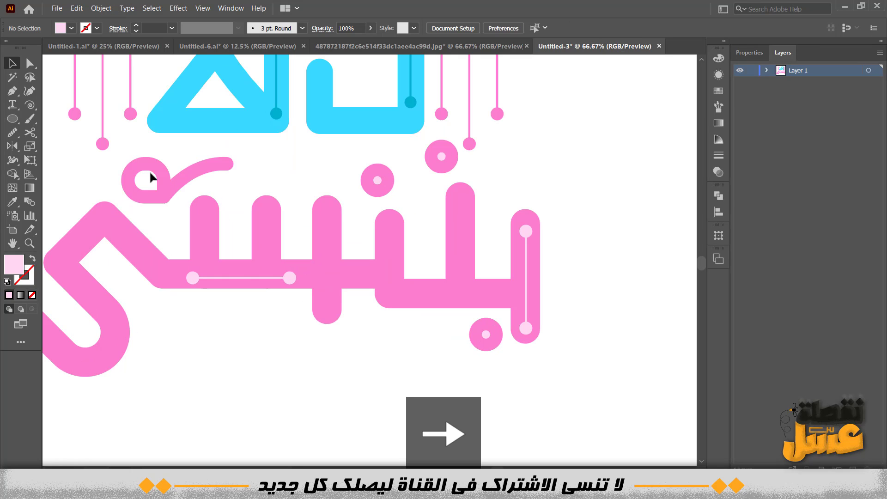
alt+scroll(200, 303, down, 2)
drag(207, 314, 225, 317)
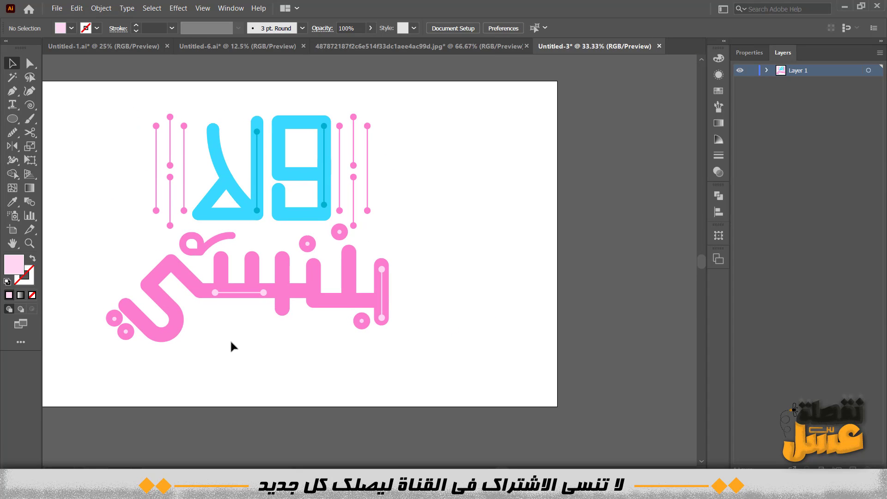
- Nudge the baseline's pale pink dotted bar up slightly and scale it down about its centre
click(254, 296)
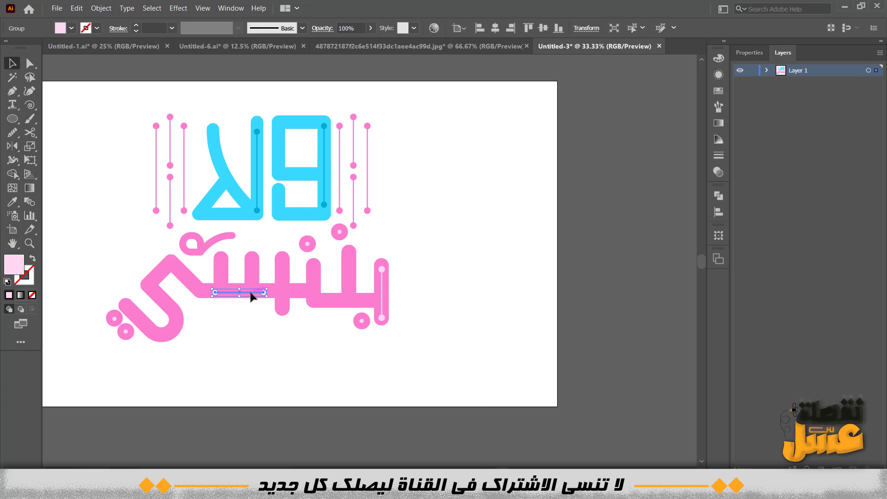
key(Up)
scroll(252, 312, up, 2)
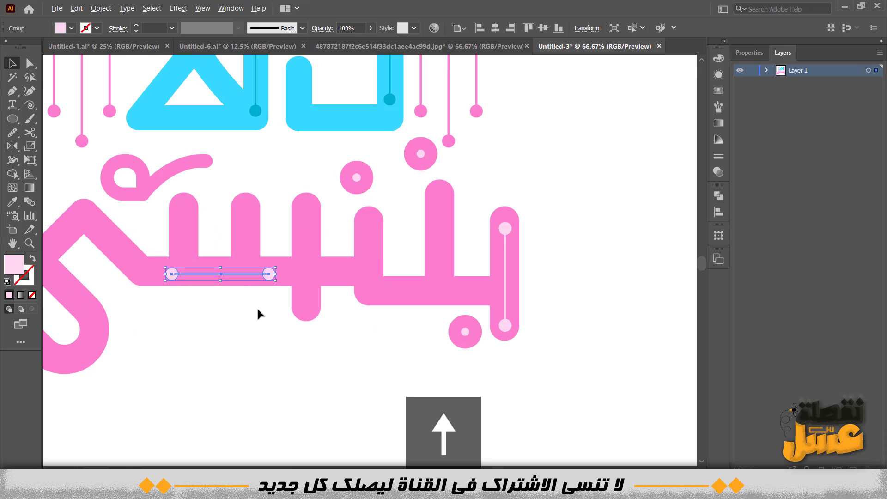
mouse_move(276, 280)
mouse_down()
mouse_move(324, 278)
mouse_move(267, 281)
mouse_up()
click(322, 368)
- Scale down the pale pink dotted bar in the rightmost stem and shift it toward the stem's outer edge
click(508, 328)
drag(506, 325, 510, 330)
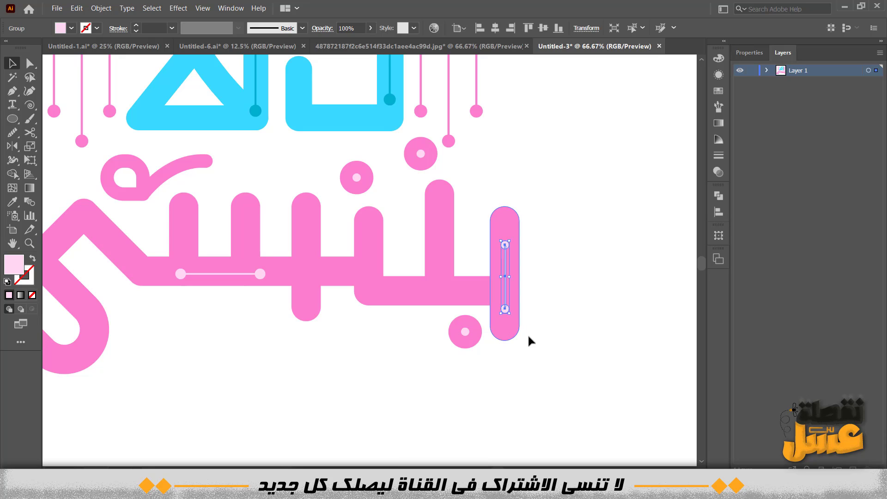
double_click(508, 311)
click(49, 62)
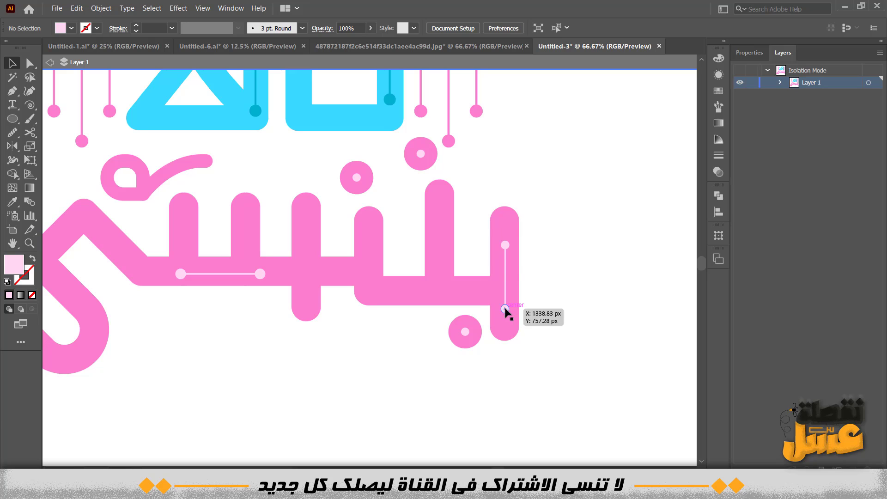
drag(505, 309, 509, 308)
click(559, 295)
- Move the horizontal pale pink dotted bar down toward the lower edge of the word's baseline
drag(221, 274, 220, 279)
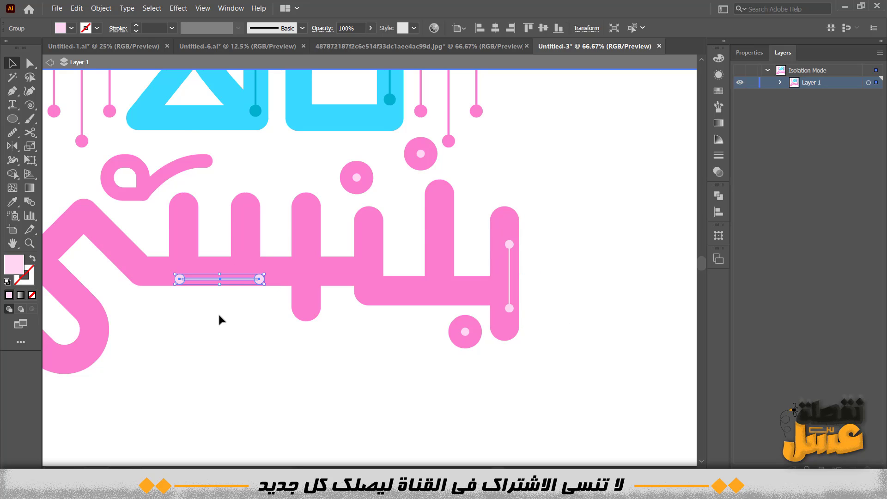
click(220, 316)
scroll(220, 317, down, 1)
drag(206, 325, 312, 321)
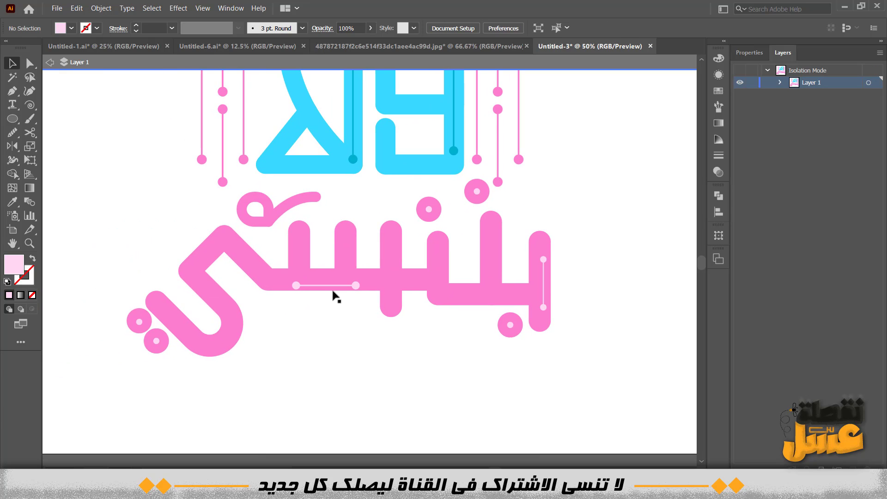
- Copy the pale pink dotted bar into the final letter's upper diagonal limb, rotated to follow its slope
mouse_move(333, 287)
mouse_down()
mouse_move(150, 238)
mouse_move(170, 214)
mouse_move(212, 244)
mouse_up()
scroll(214, 249, up, 2)
drag(245, 213, 212, 233)
click(126, 205)
scroll(126, 204, down, 1)
scroll(126, 209, down, 1)
scroll(348, 303, down, 1)
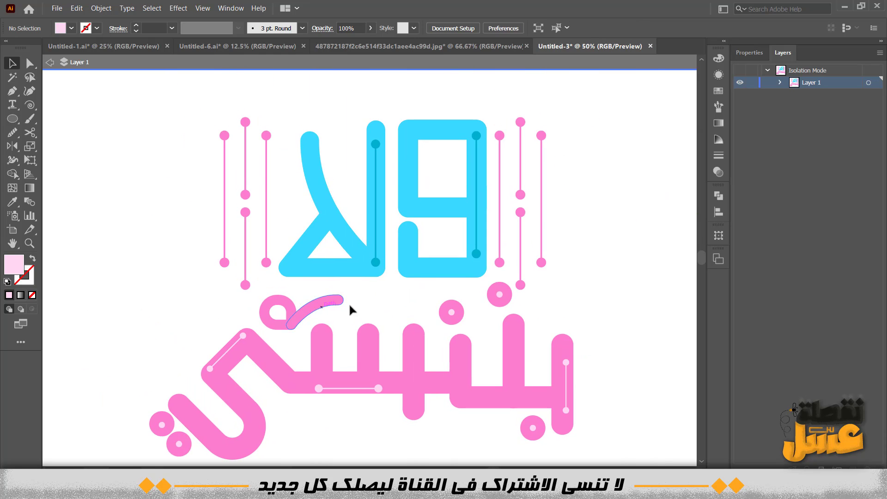
- Draw an unfilled curved path along the centre of the blue letter's curved limb, stroked in the bars' dark blue
scroll(340, 251, up, 3)
click(410, 273)
click(144, 305)
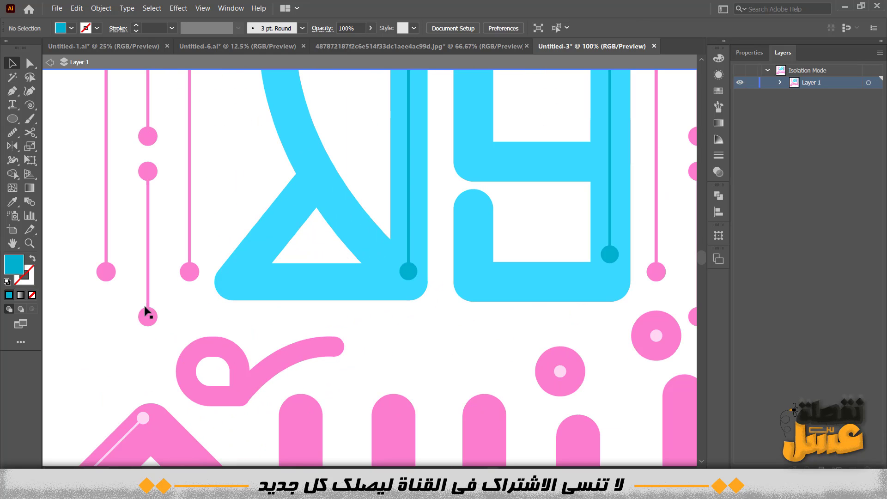
click(31, 259)
key(p)
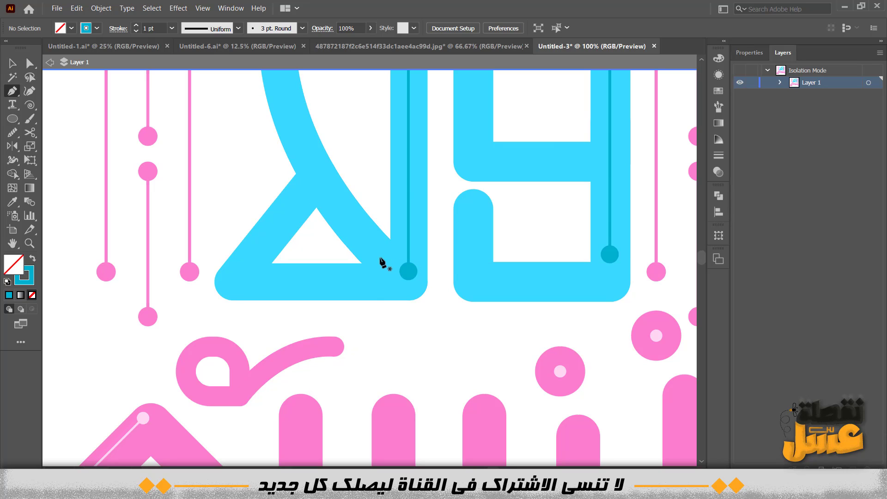
drag(337, 211, 404, 333)
click(403, 327)
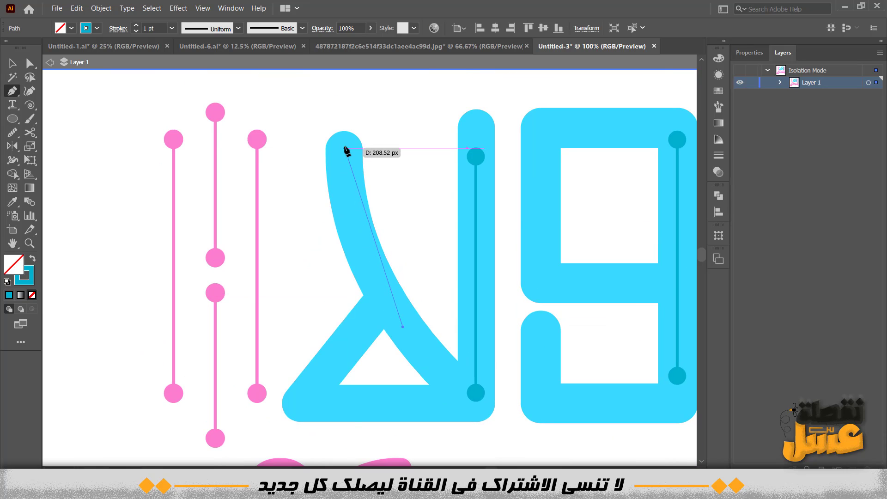
key(ctrl+z)
click(404, 323)
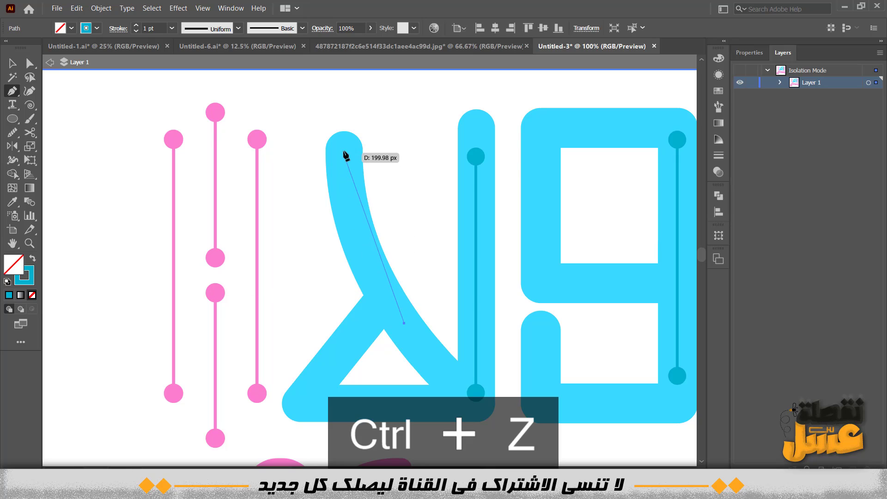
drag(343, 143, 340, 96)
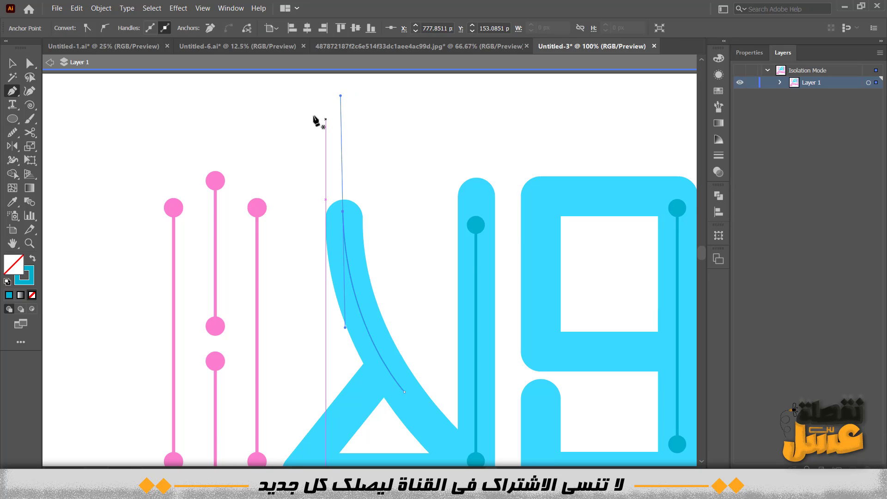
- Make the curved path a dashed line with round caps, round joins and an 8 pt weight
click(719, 157)
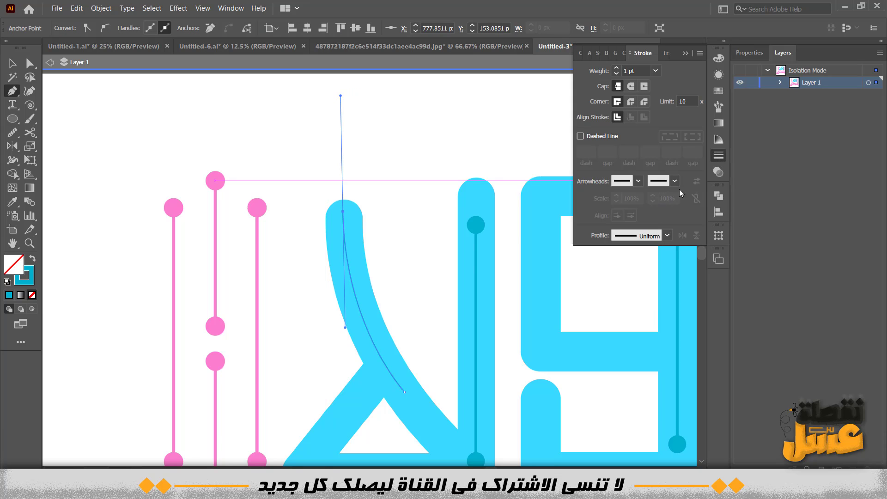
click(586, 136)
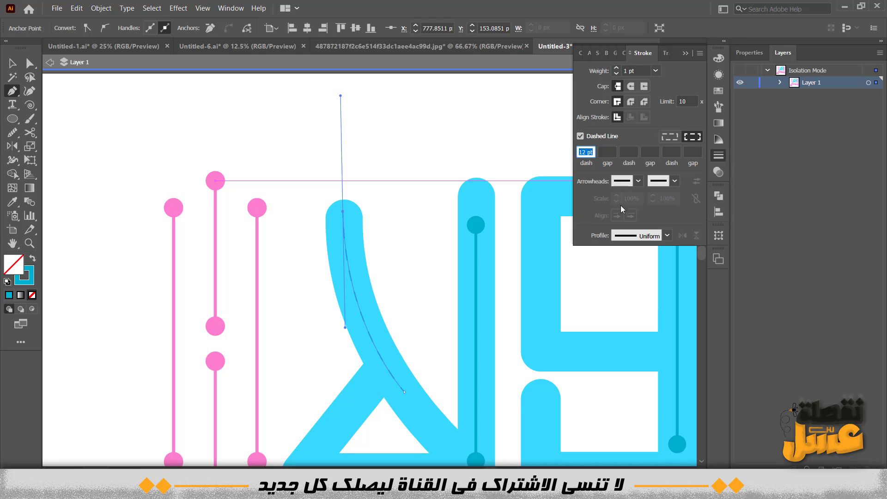
click(638, 181)
click(674, 180)
click(674, 180)
click(669, 236)
click(668, 235)
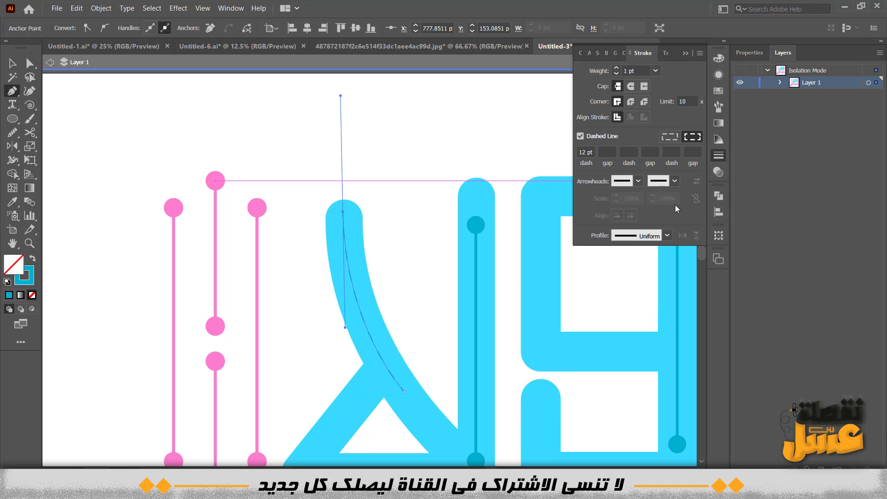
click(630, 103)
click(631, 86)
click(617, 68)
click(616, 74)
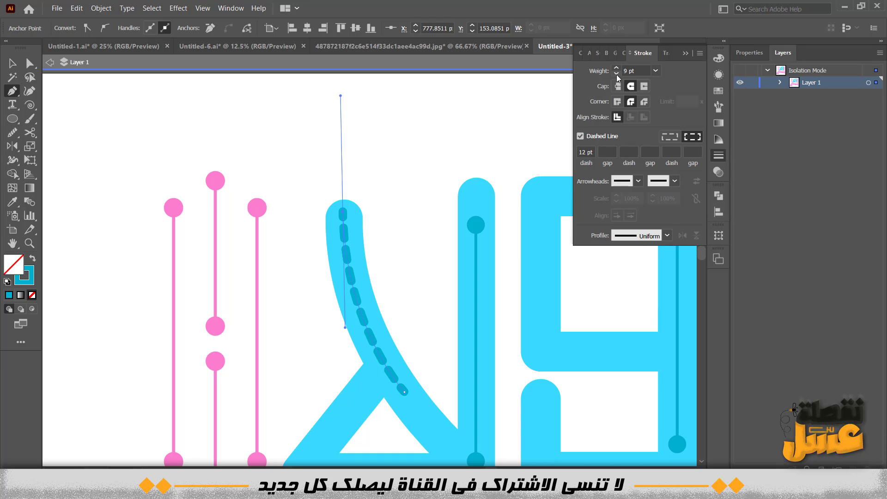
click(618, 75)
- Try gap lengths from 1 pt up to 22 pt on the dashed curve
click(607, 152)
text(1)
key(Return)
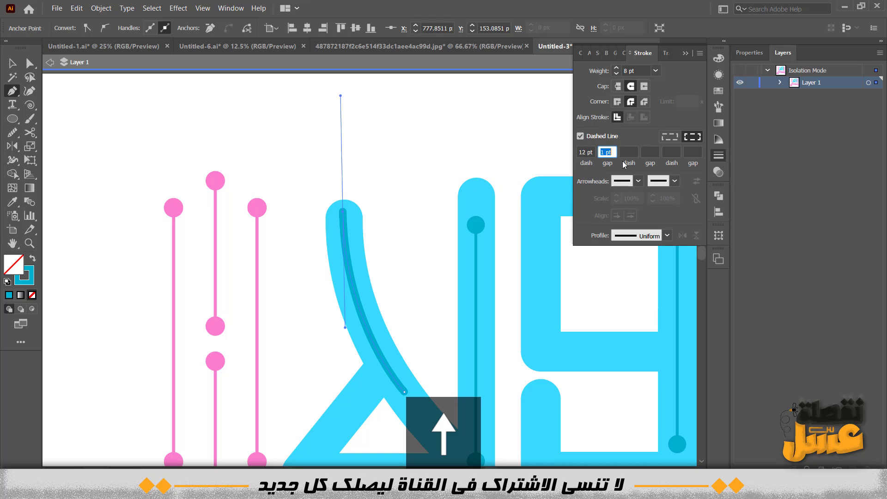
key(Up)
key(Up)
key(Up)
key(Up)
key(Up)
key(Up)
key(Up)
key(Up)
key(Up)
key(Up)
key(Up)
key(Up)
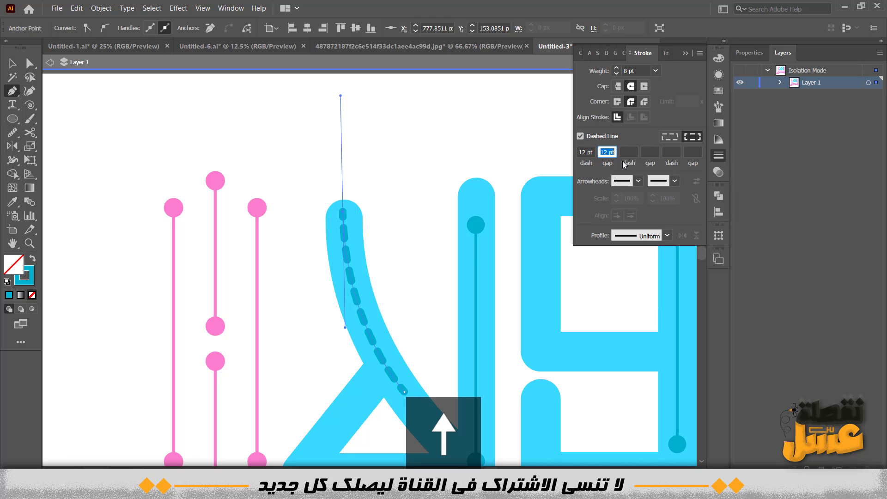
key(BackSpace)
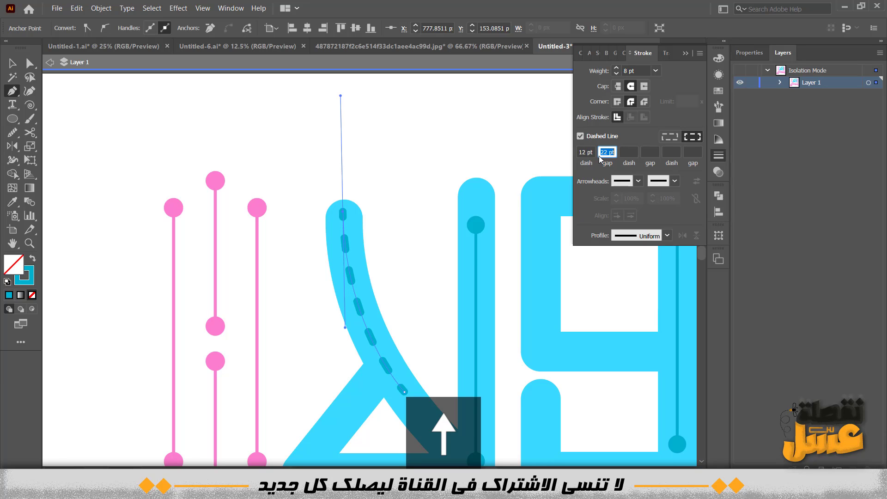
- Set the dash length of the curved path to 1 pt
click(582, 152)
key(Up)
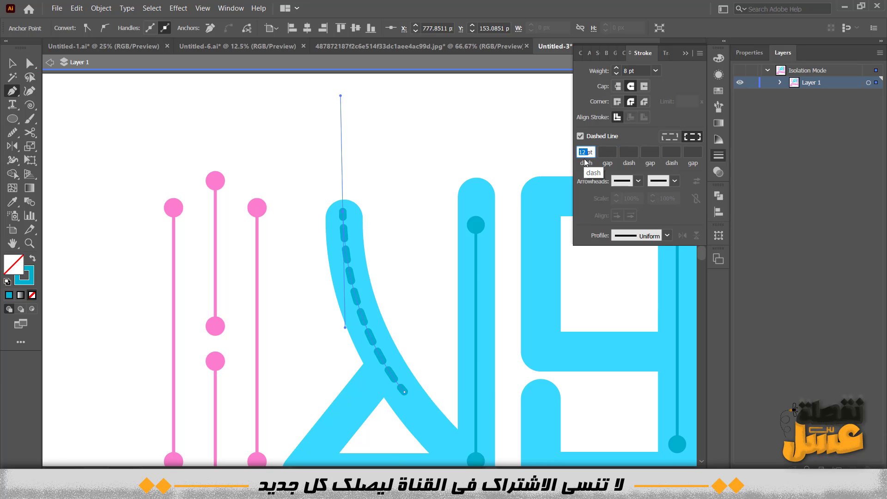
key(Down)
key(Down)
key(Down)
key(Down)
key(Down)
key(Down)
key(Down)
key(Down)
key(Down)
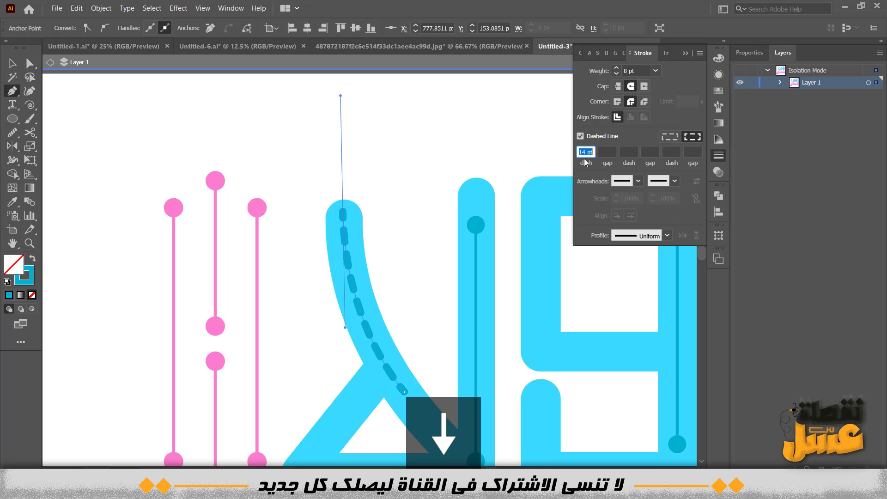
key(Down)
click(604, 152)
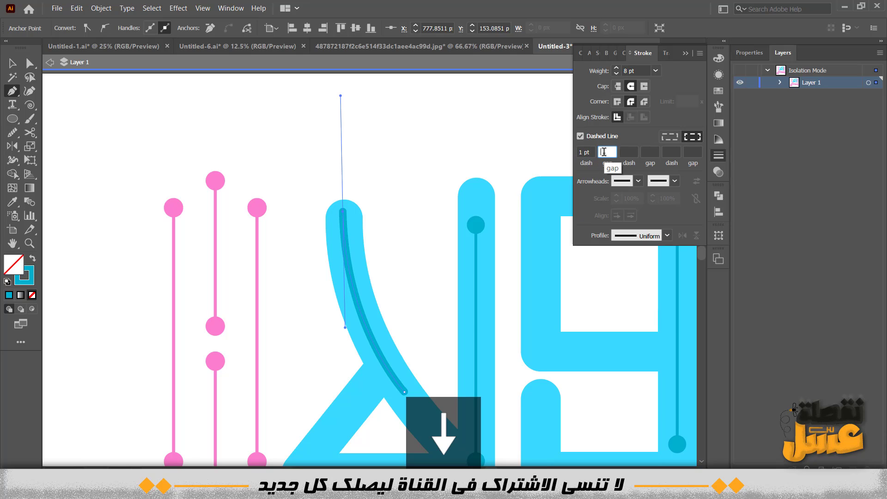
key(shift+Up)
key(shift+Up)
key(shift+Up)
click(12, 63)
click(117, 114)
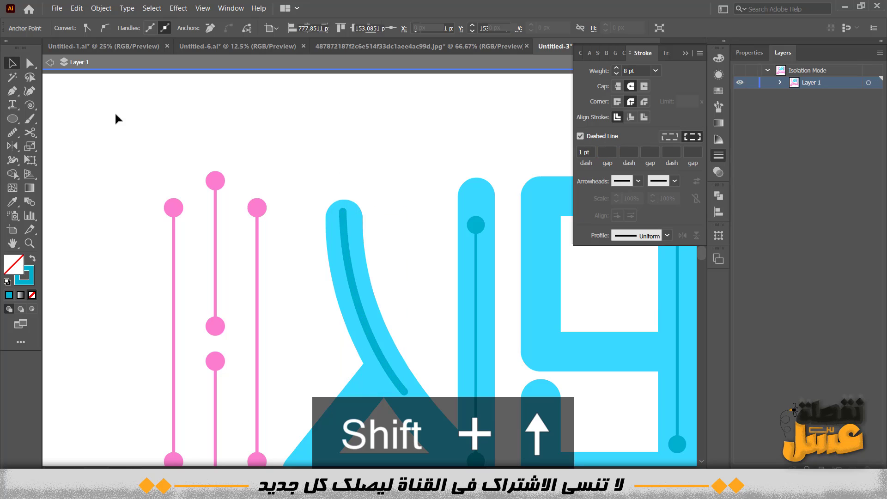
- Set the curved path's gap to 40 pt, making a row of widely spaced dots, and deselect it
click(350, 272)
click(586, 151)
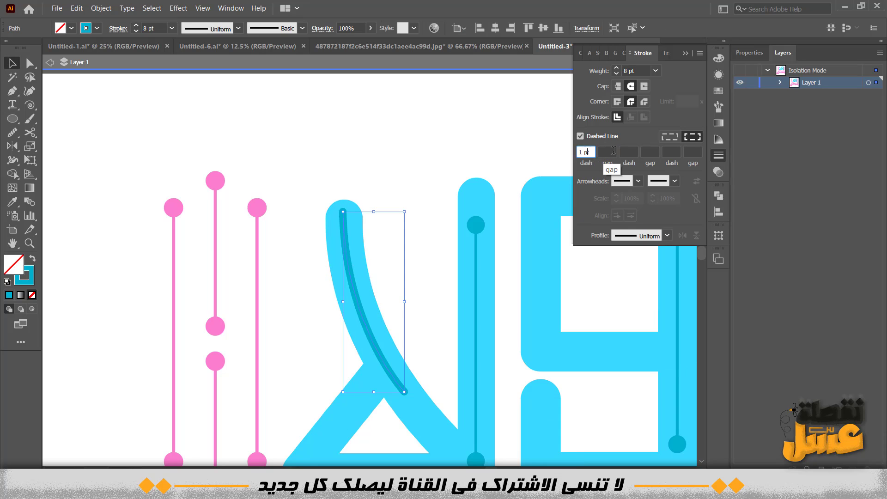
click(606, 152)
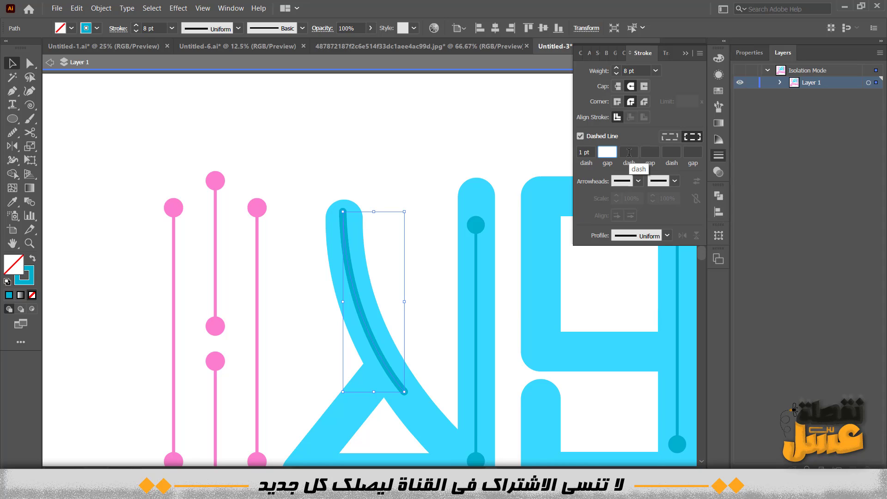
key(shift+Up)
key(shift+Up)
key(shift+Up)
key(shift+Up)
key(shift+Down)
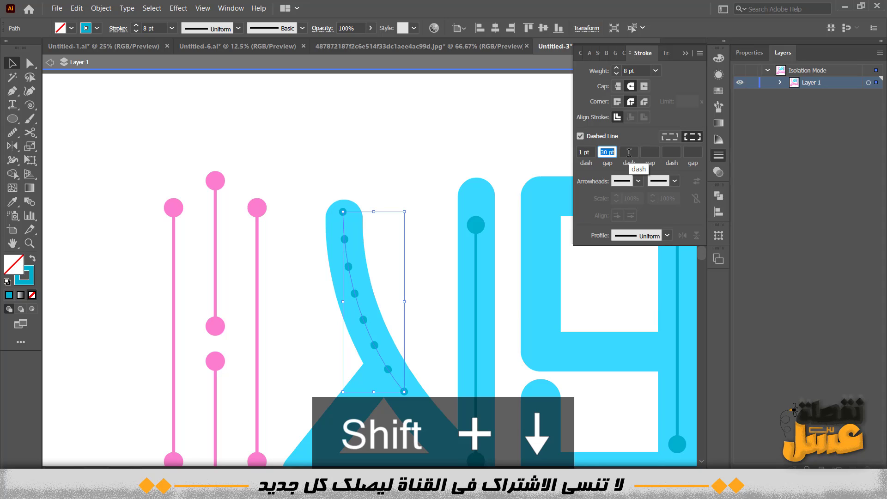
key(BackSpace)
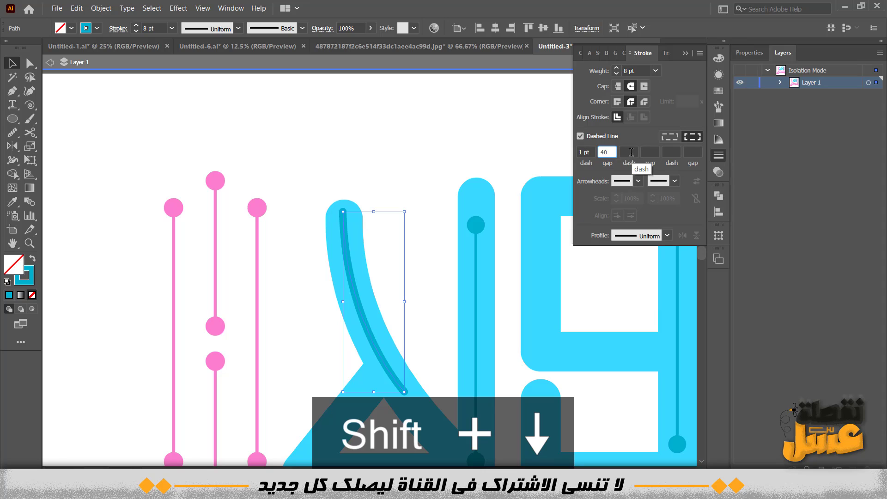
click(632, 152)
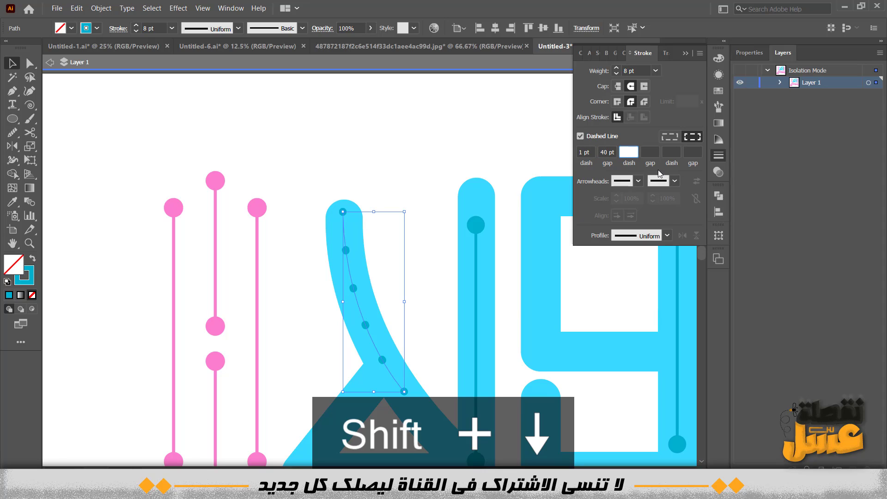
key(BackSpace)
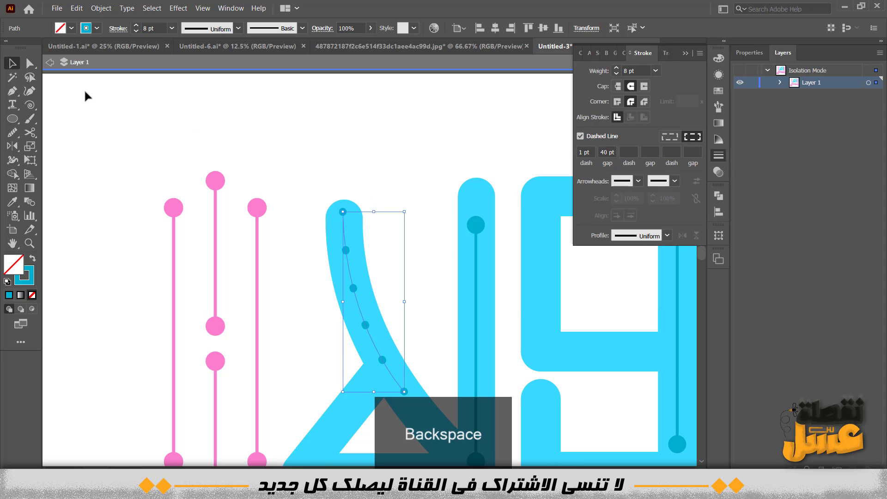
click(94, 127)
scroll(161, 162, down, 3)
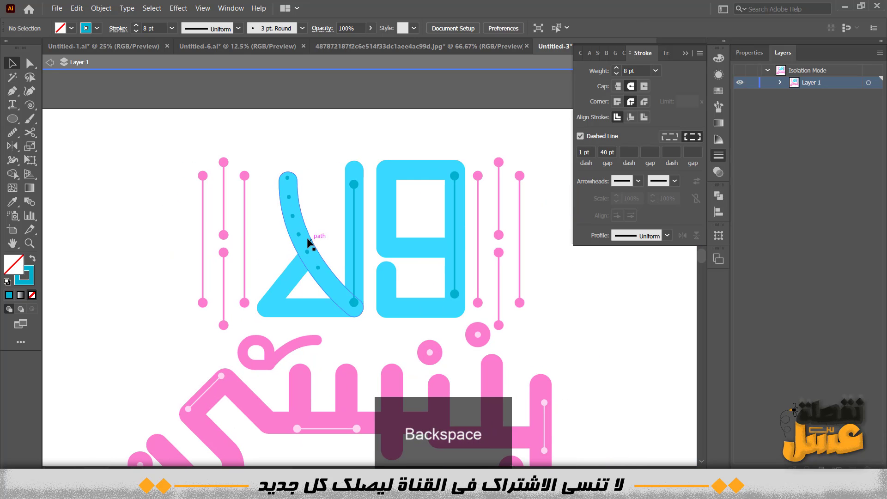
- Reduce the gap of the dotted curve on the blue letter to 30 pt and deselect it
click(298, 236)
scroll(298, 237, up, 3)
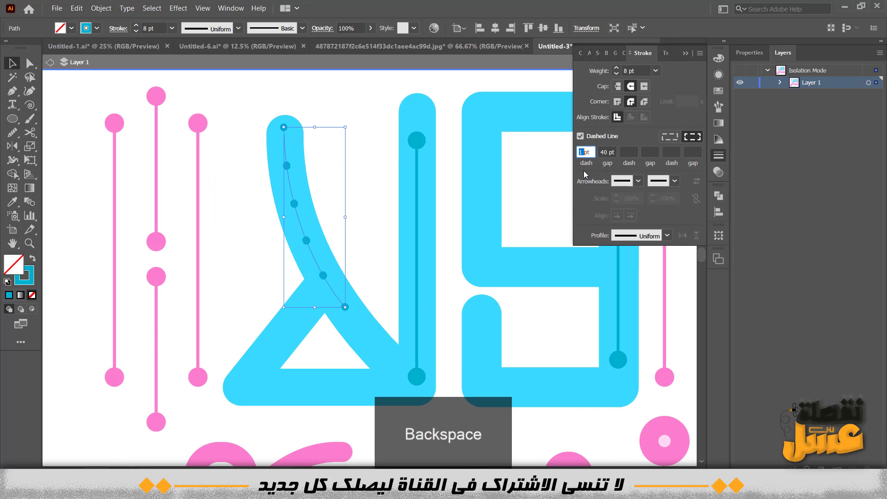
key(Down)
key(Up)
key(Down)
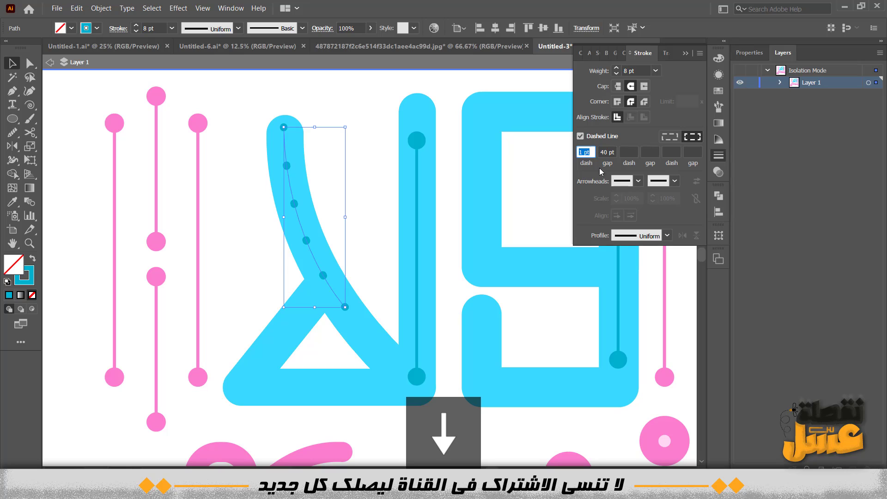
click(607, 152)
key(Down)
key(Down)
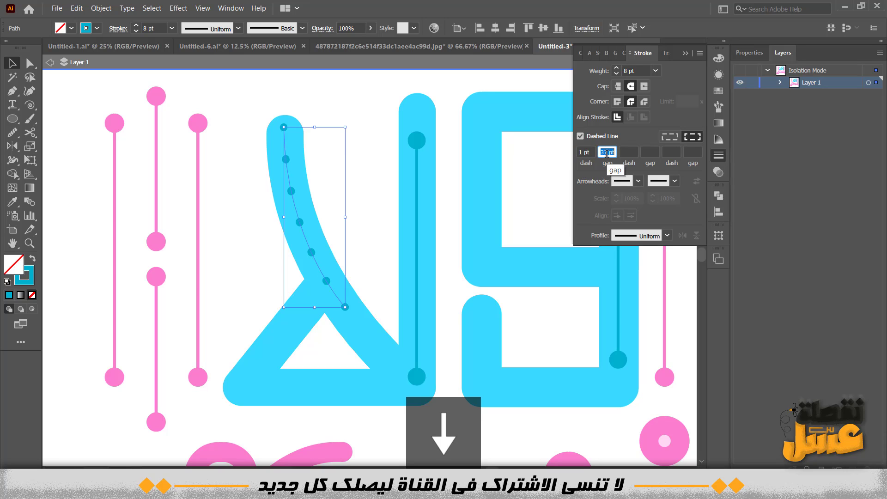
key(Down)
key(Down)
key(Down)
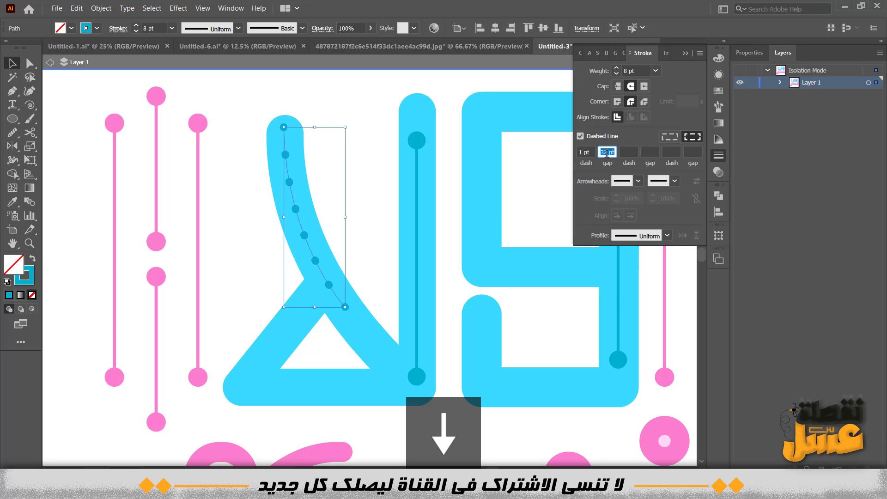
click(363, 178)
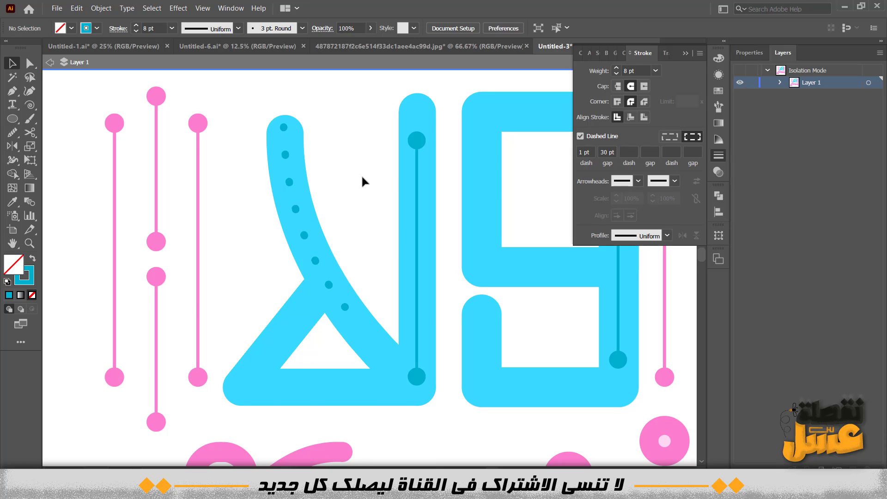
- Draw an open, straight-segment dotted path around the bowl of the pink letter at the word's end with the Pen tool
scroll(363, 182, down, 2)
drag(368, 196, 351, 124)
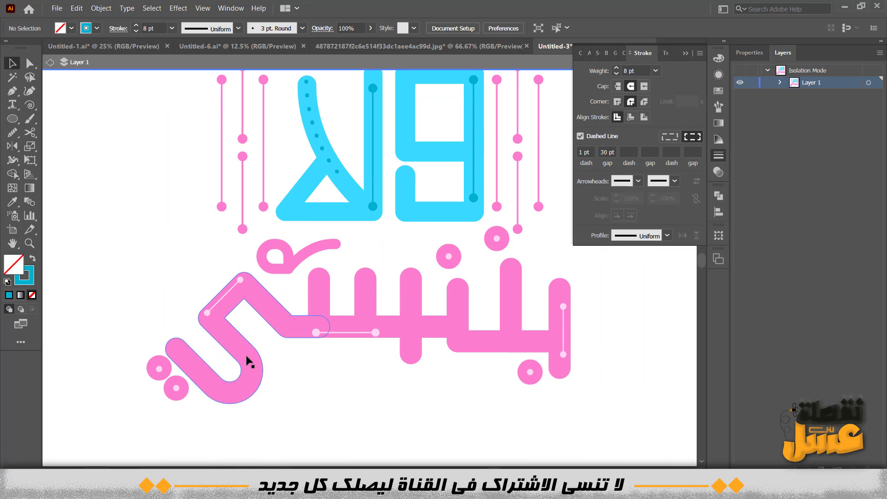
key(p)
click(236, 344)
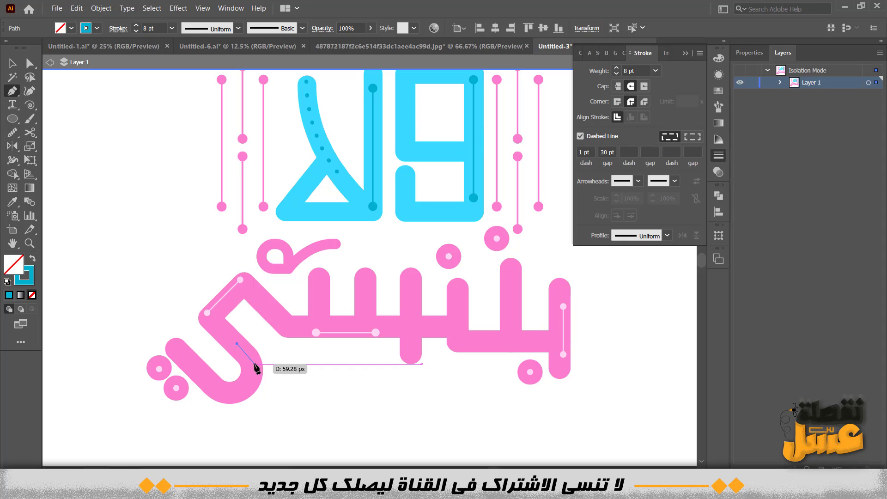
click(254, 363)
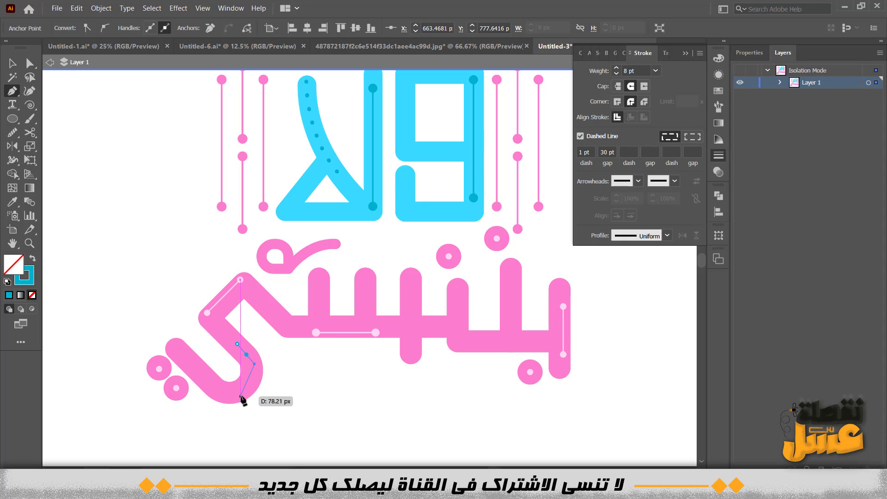
key(ctrl+z)
click(268, 375)
click(237, 406)
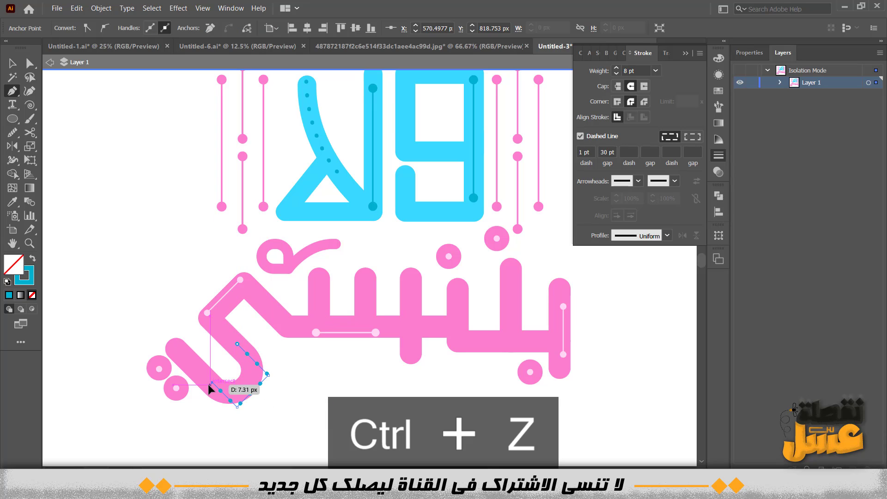
- Round the two corners of the new dotted path so it follows the curve of the pink letter's bowl
scroll(224, 390, up, 2)
click(30, 63)
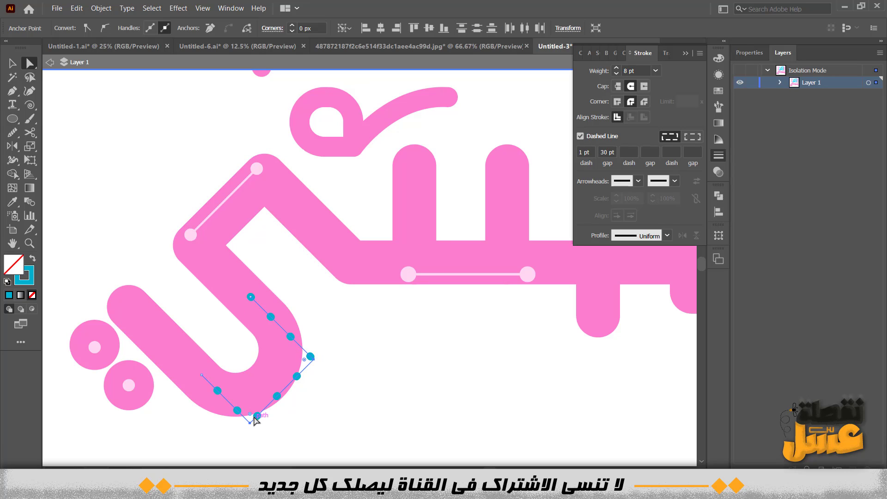
drag(254, 417, 243, 354)
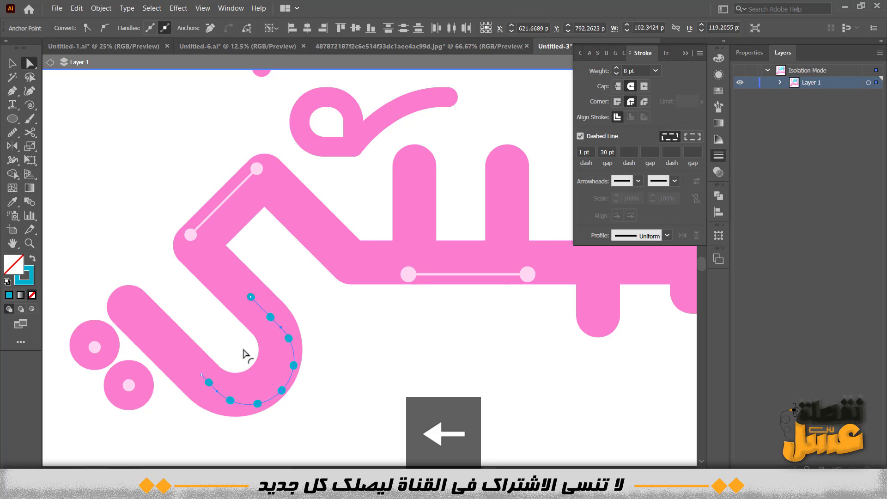
click(101, 243)
- Nudge the rounded dotted path left and up within the bowl of the pink letter, keeping it selected
click(12, 64)
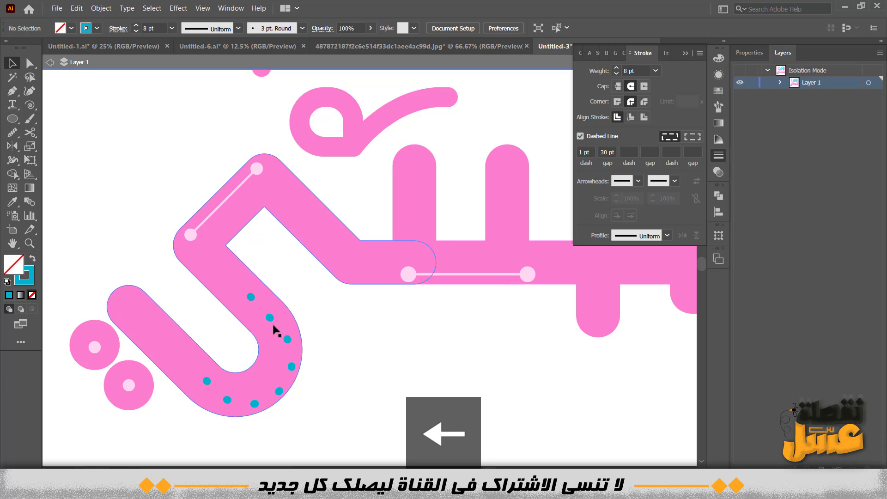
click(271, 316)
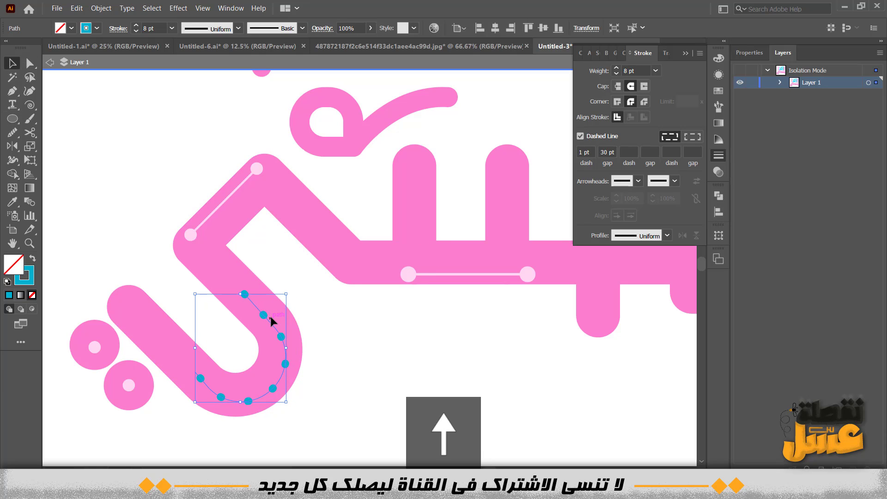
click(95, 242)
click(244, 296)
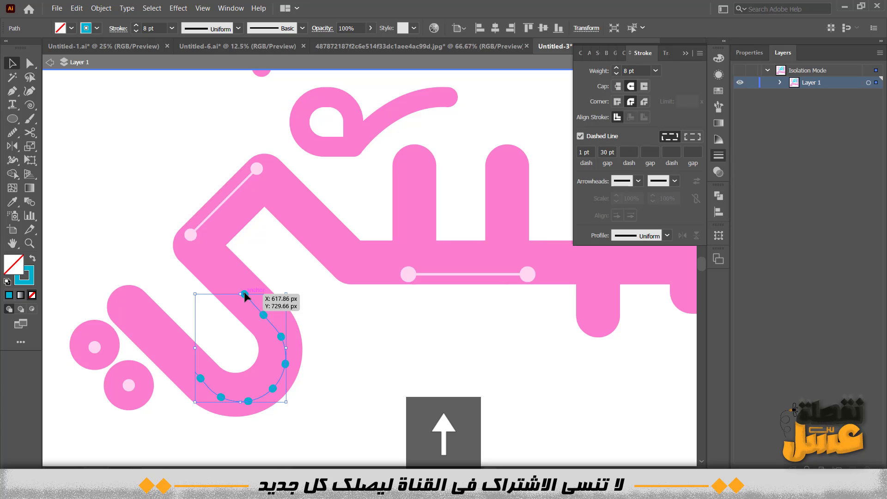
- Try to copy the pale pink dot's appearance onto the dotted path with the Eyedropper, and undo it
key(i)
click(190, 234)
key(ctrl+z)
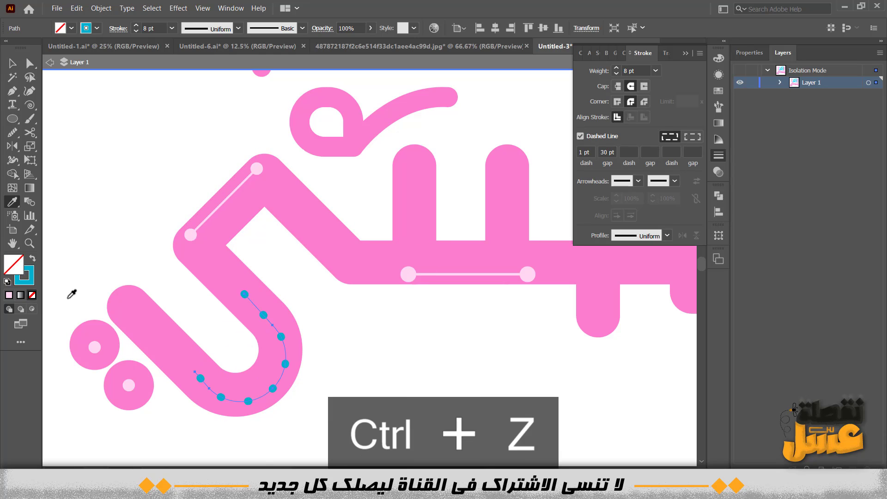
- Recolour the stroke of the dotted path in the pink letter's bowl to light pink FDB3FF
double_click(24, 282)
click(62, 190)
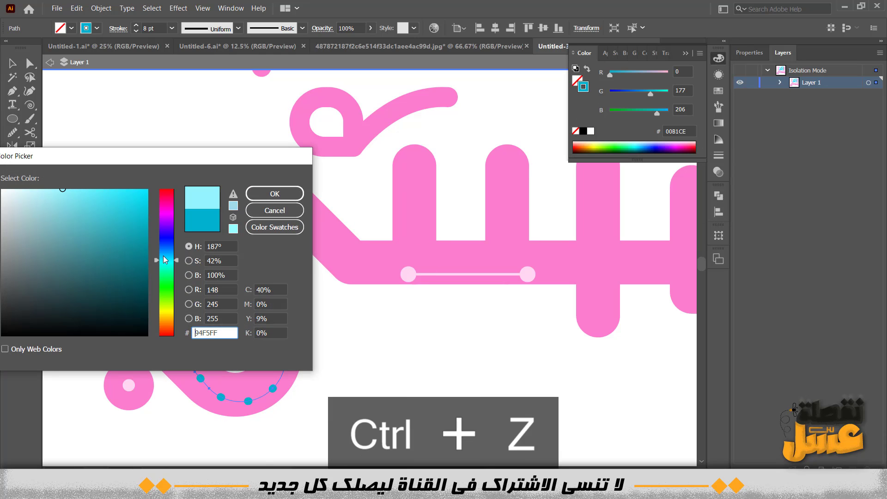
drag(166, 260, 173, 212)
click(256, 194)
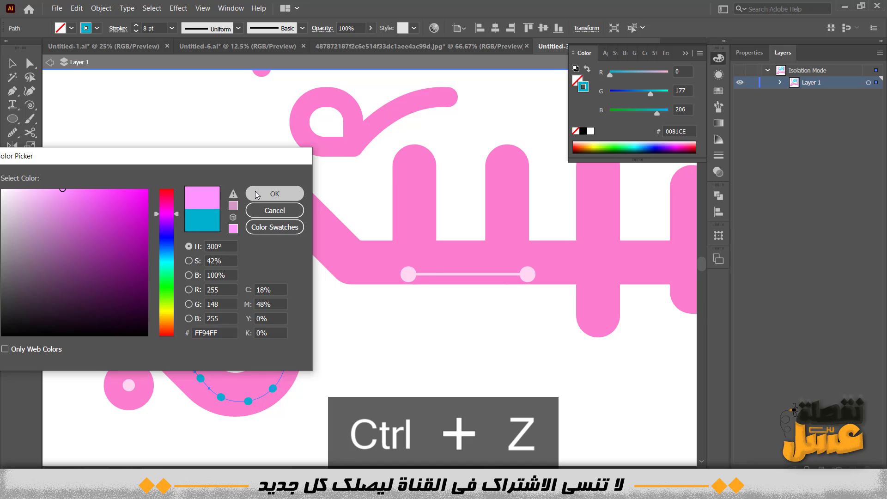
double_click(30, 283)
text(FDB3FF)
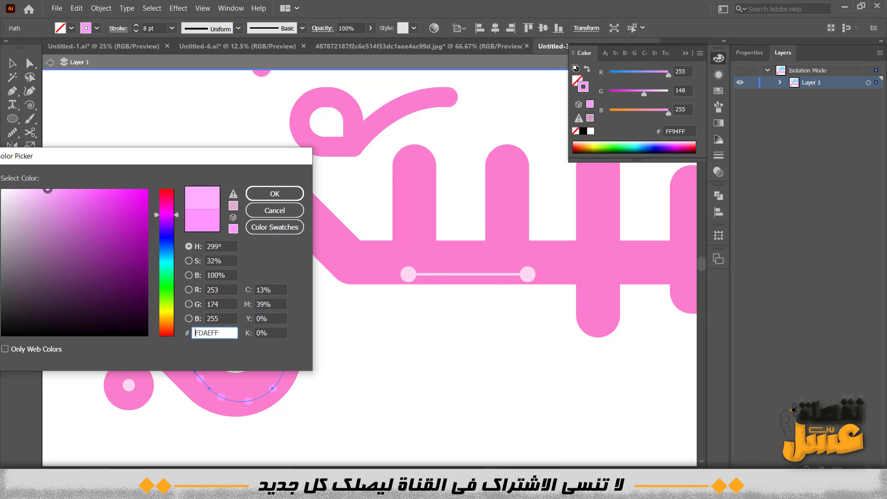
click(273, 193)
click(12, 64)
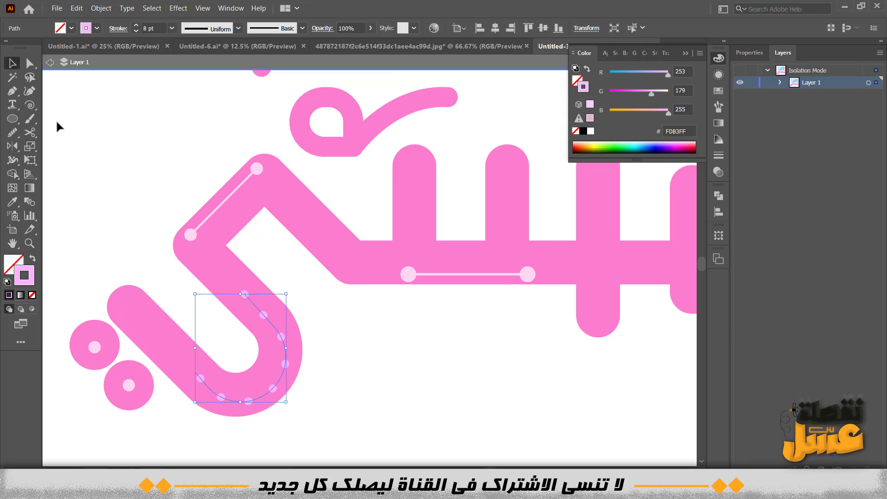
click(87, 189)
- Lighten the stroke of the dotted path in the bowl to pale pink FECAFF and deselect it
scroll(87, 190, down, 2)
drag(233, 286, 272, 315)
scroll(194, 303, up, 2)
click(232, 314)
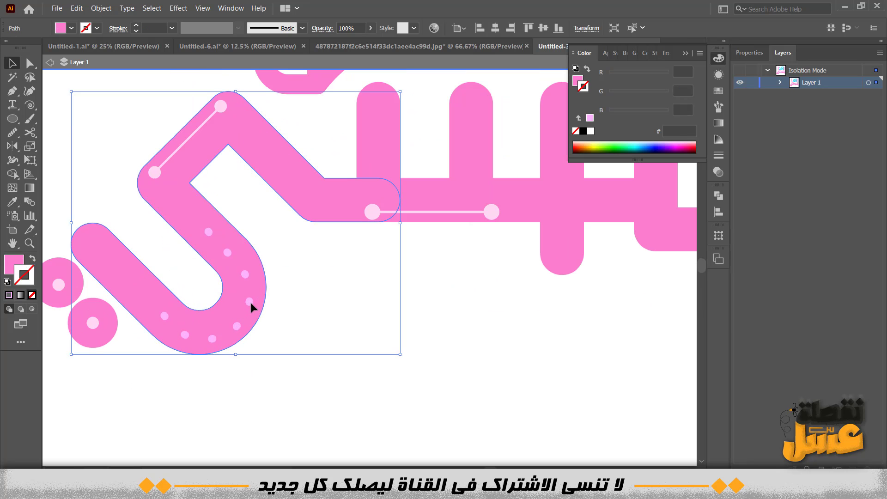
click(250, 302)
double_click(31, 281)
click(29, 187)
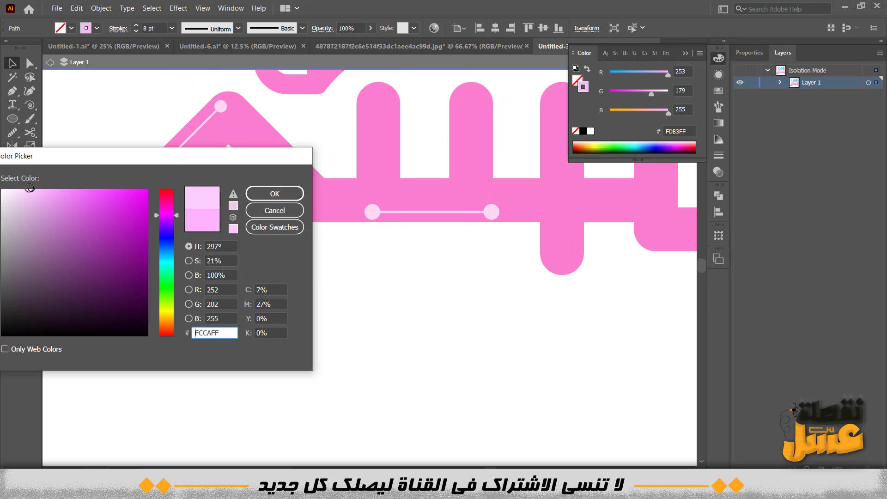
drag(177, 217, 177, 213)
click(273, 194)
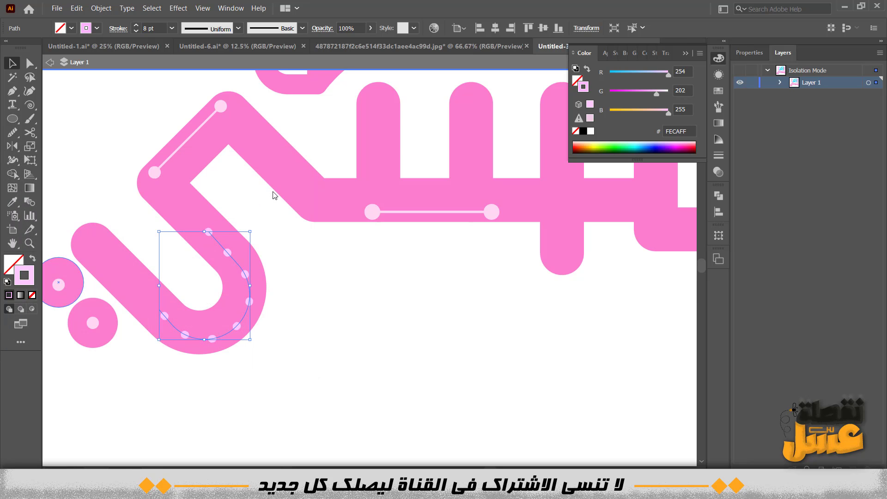
click(351, 303)
- Draw a vertical dotted line down the centre of the tallest pink stem with the Pen tool
scroll(351, 303, down, 1)
drag(459, 336, 332, 359)
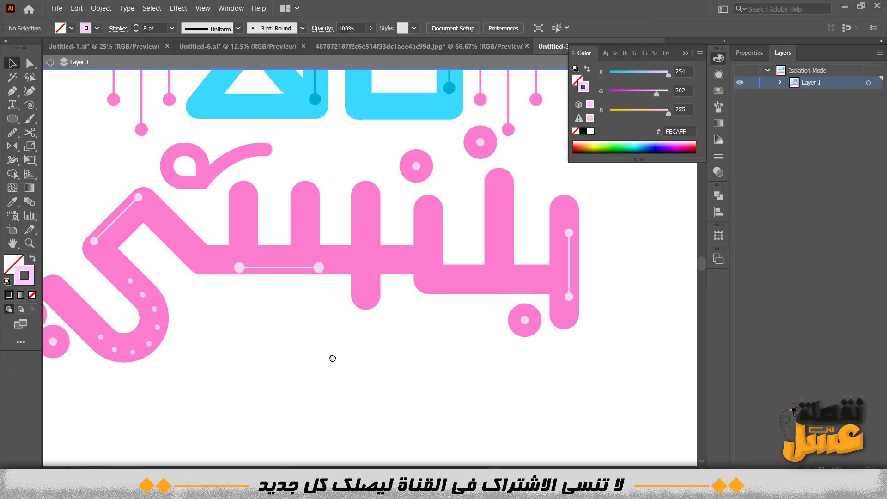
key(p)
click(500, 181)
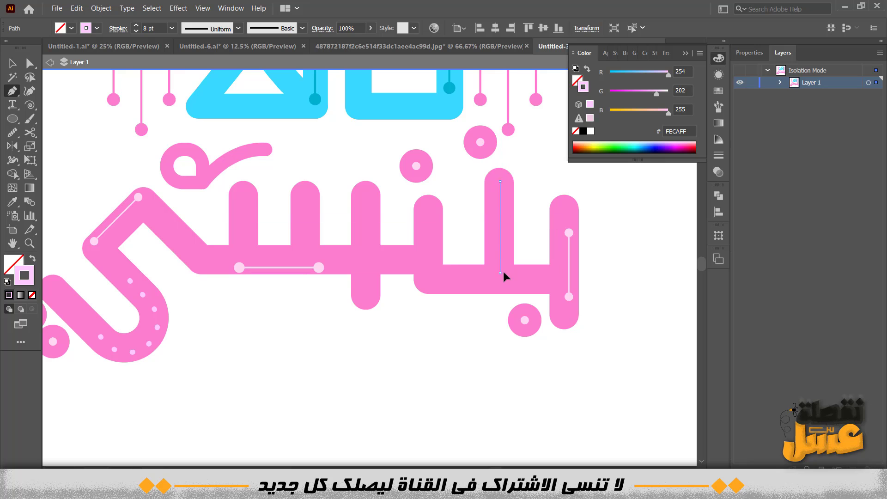
click(499, 272)
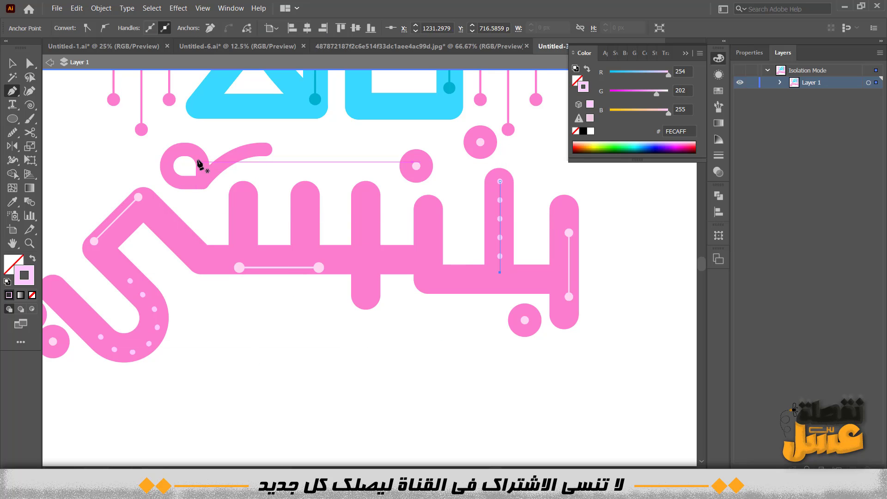
key(Escape)
- Add a small dotted arc in the loop of the pink mark above the word and set its stroke weight to 4 pt
scroll(171, 157, up, 3)
drag(170, 208, 190, 267)
key(v)
click(170, 175)
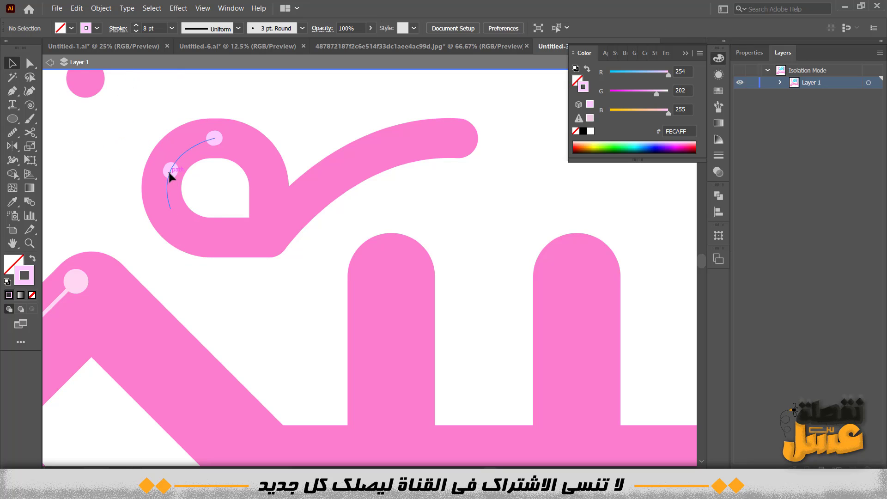
click(721, 155)
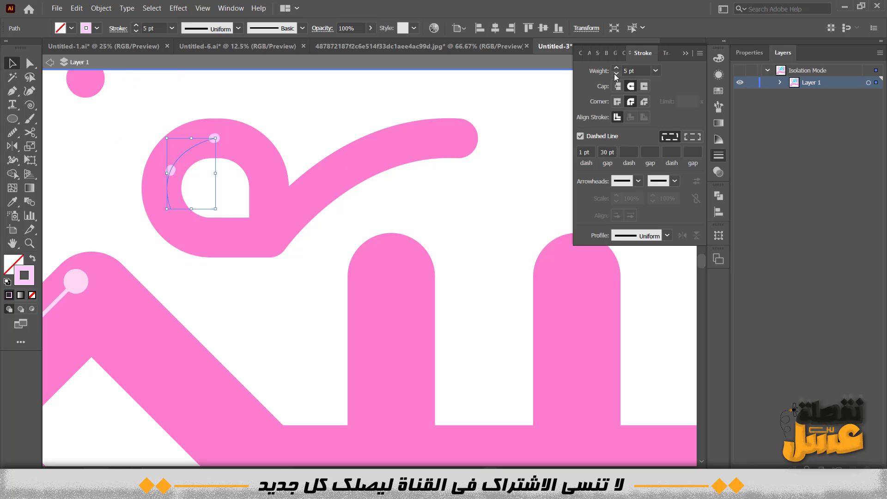
click(467, 211)
- Pick up the tallest stem's 8 pt dotted stroke and draw a vertical dotted line down the neighbouring shorter pink stem beneath the upper dots
scroll(467, 212, down, 3)
drag(547, 251, 298, 203)
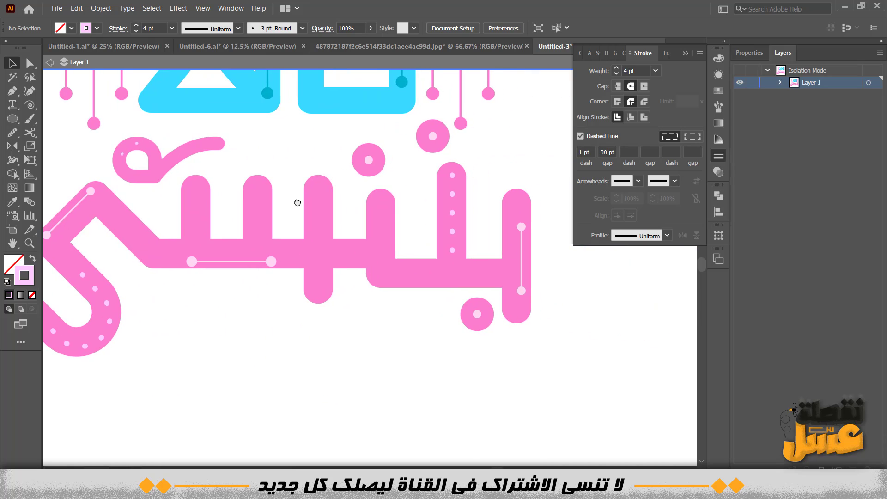
key(p)
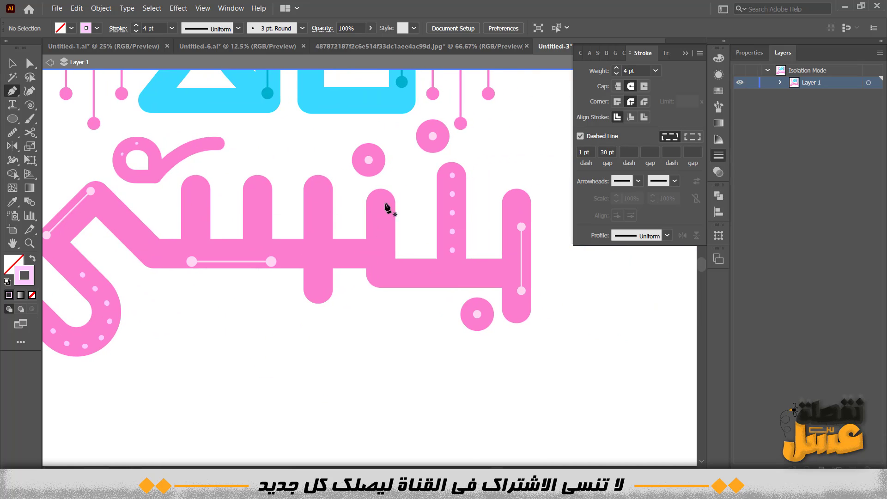
key(v)
click(452, 216)
click(418, 200)
key(p)
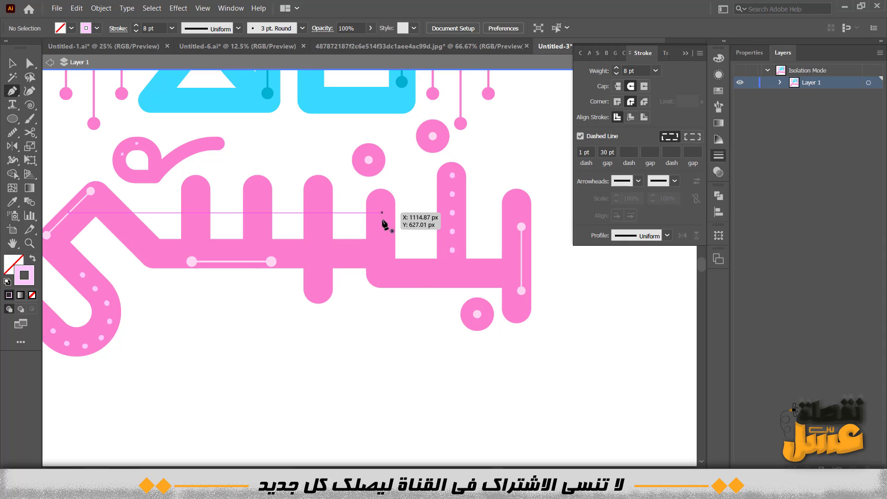
click(381, 198)
drag(381, 274, 385, 276)
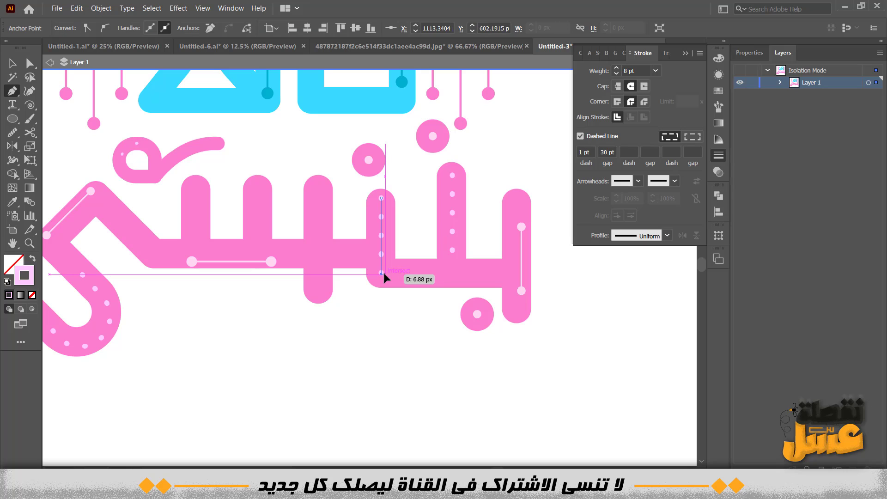
click(12, 63)
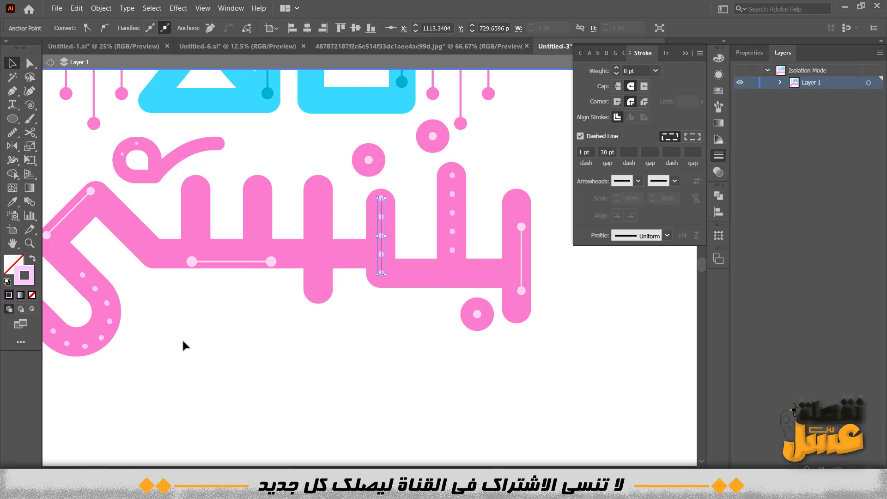
click(183, 344)
- Exit isolation mode and add a new layer above the lettering layer
scroll(184, 340, down, 2)
drag(190, 340, 234, 366)
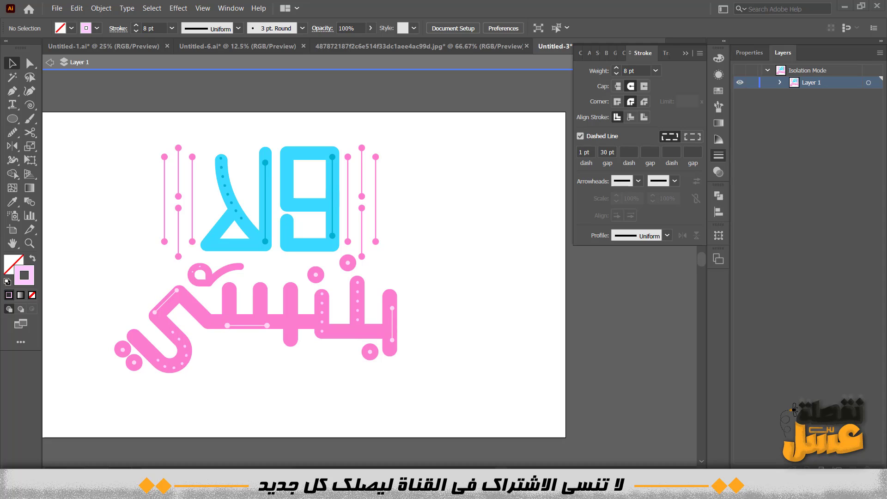
click(50, 62)
scroll(124, 201, down, 2)
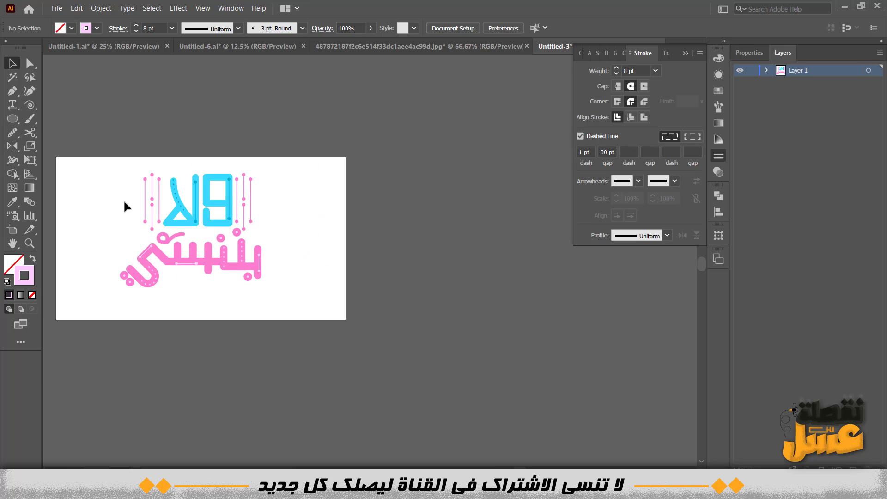
drag(123, 204, 164, 219)
key(ctrl+l)
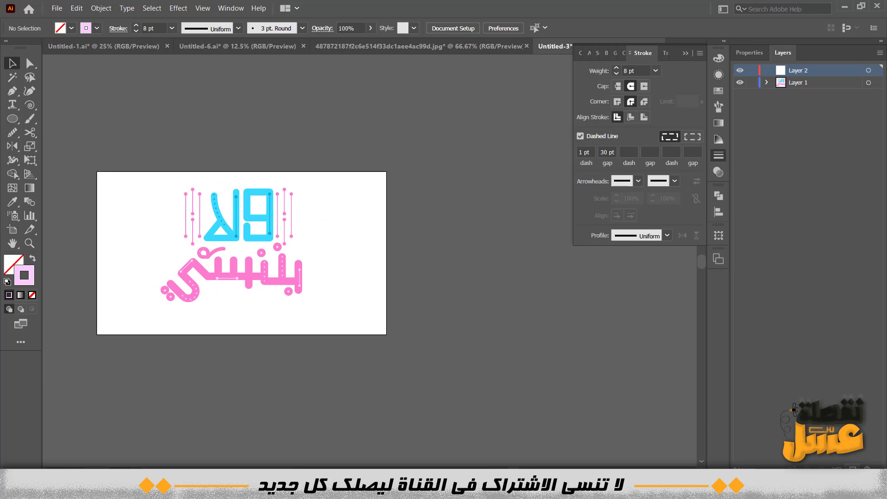
- Move the new layer beneath the lettering layer and draw a borderless, filled rectangle covering the whole artboard on it
drag(812, 73, 807, 88)
click(12, 119)
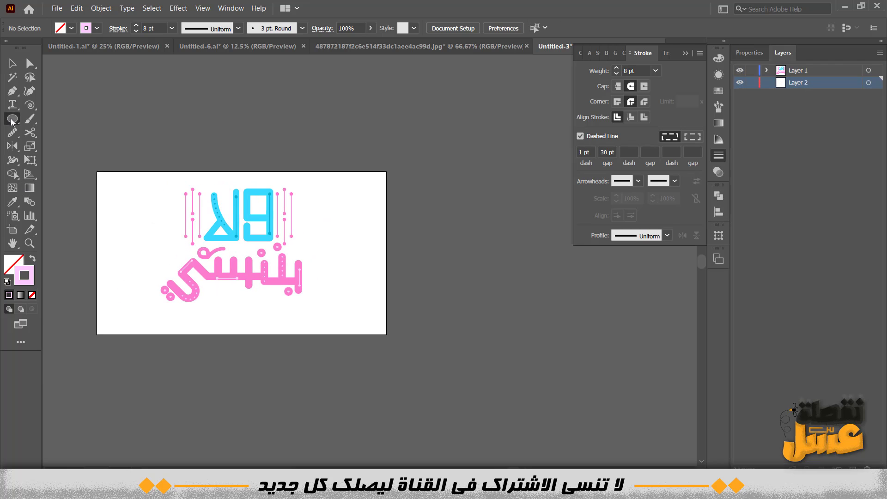
click(45, 119)
drag(97, 334, 387, 171)
click(32, 258)
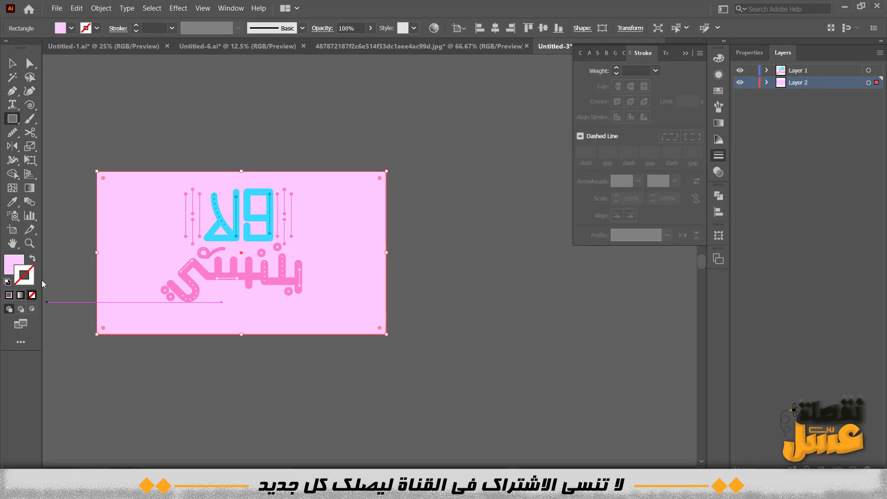
double_click(9, 264)
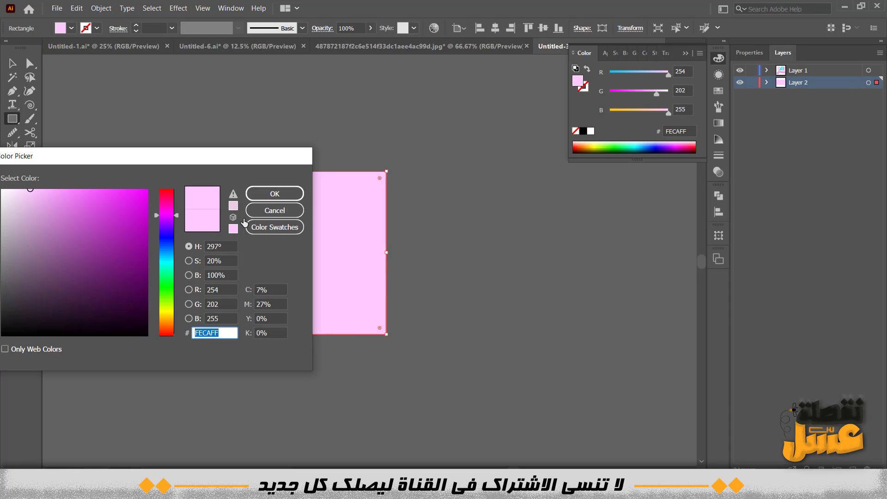
click(275, 210)
- Fill the background rectangle with a gradient and set its first stop to the RGB colour 7F005C
click(20, 295)
click(577, 161)
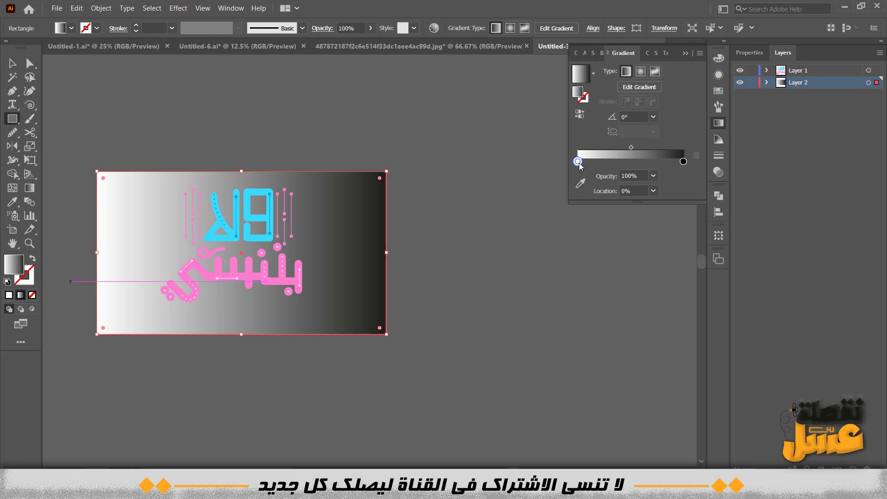
double_click(579, 162)
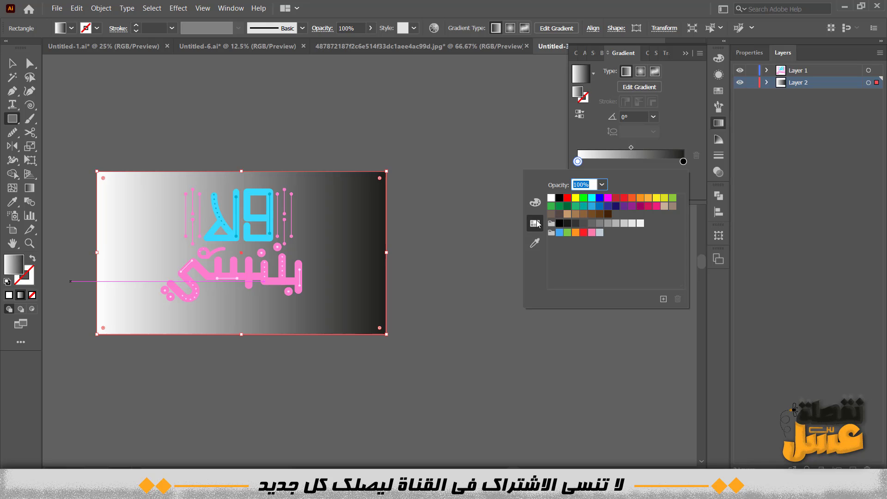
click(536, 204)
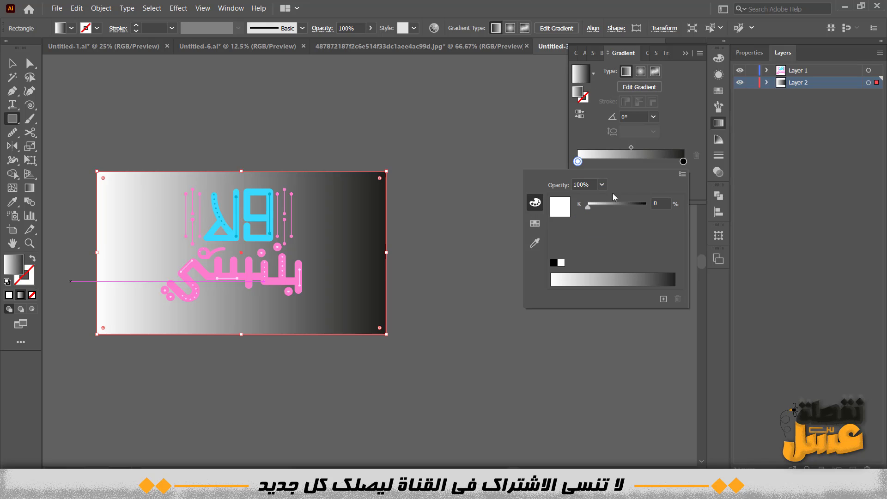
click(683, 174)
click(713, 187)
click(682, 174)
click(713, 188)
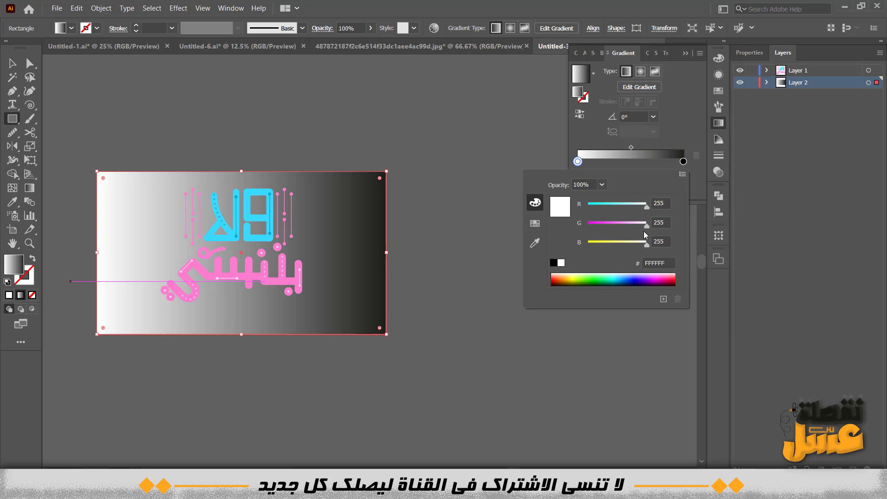
drag(646, 230, 598, 228)
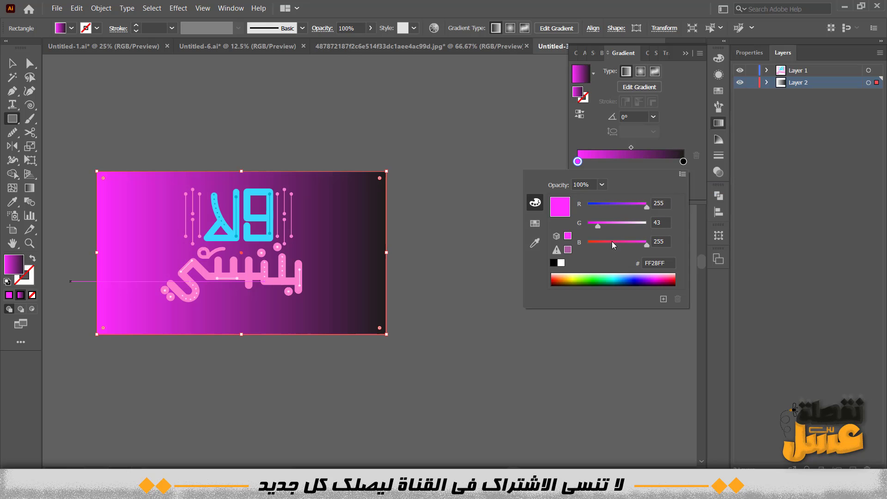
drag(645, 245, 616, 245)
click(662, 280)
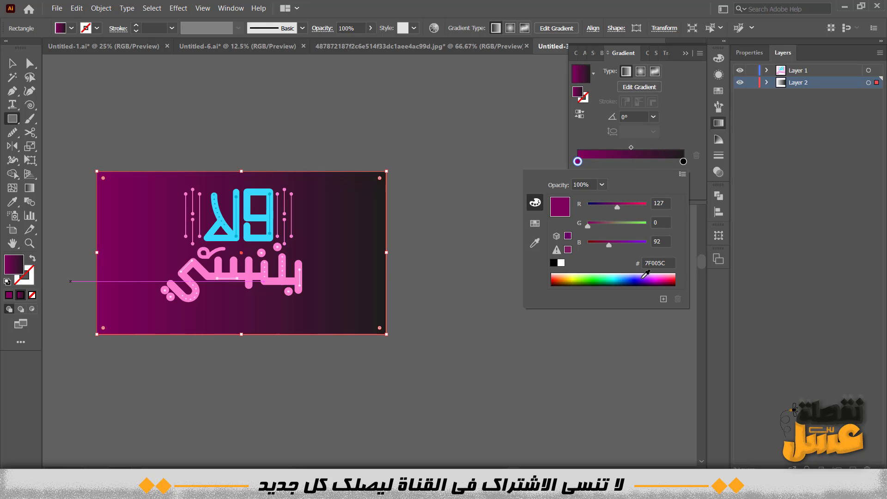
click(645, 166)
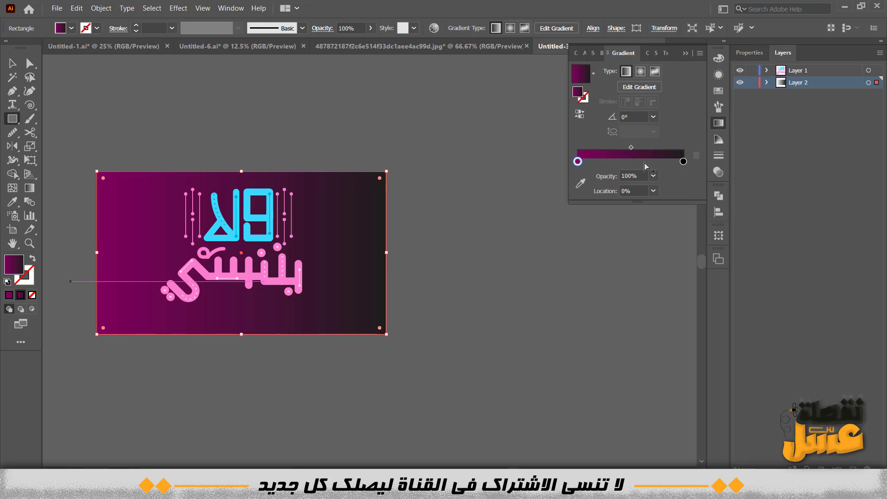
- Set the background gradient's end stop to the RGB colour 3F003C
click(684, 162)
double_click(684, 162)
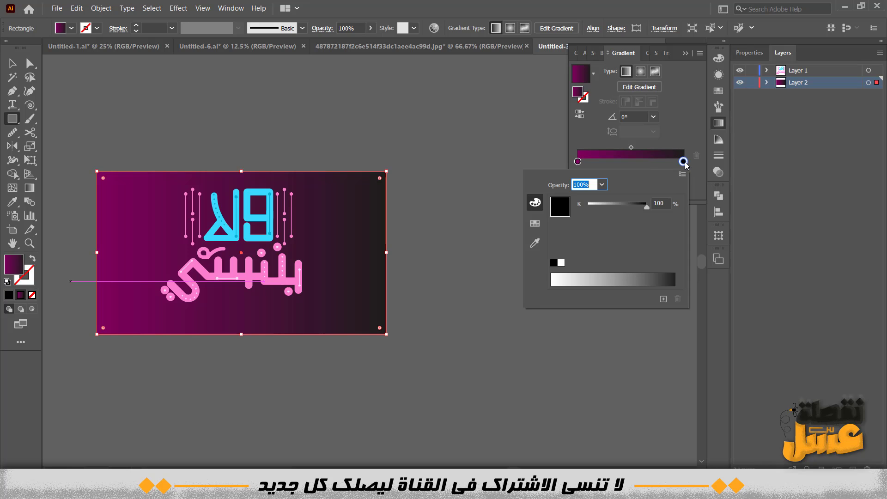
click(683, 175)
click(708, 186)
click(656, 278)
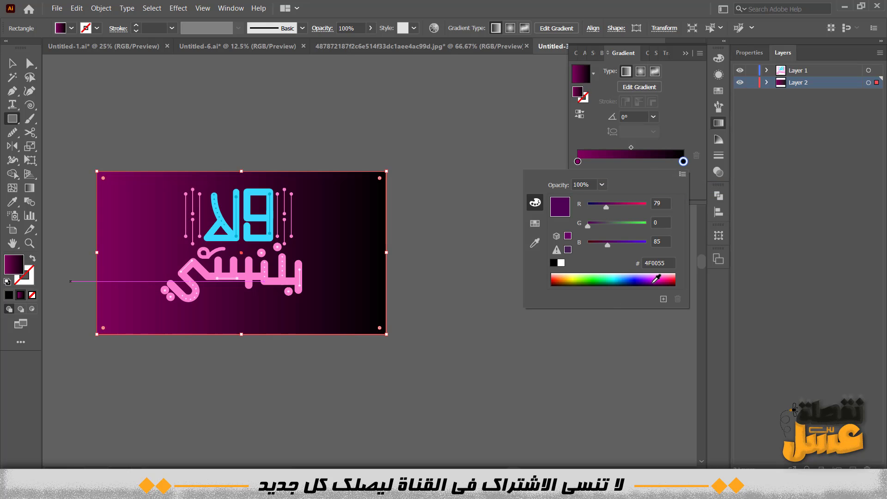
click(655, 283)
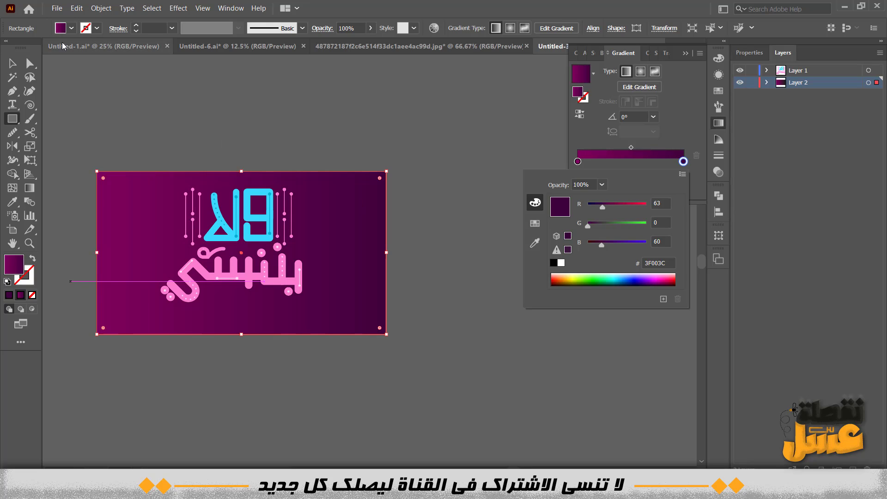
- Make the background gradient radial, running straight down from above the artboard to the pink word, with its midpoint nearer the dark stop
click(643, 73)
click(642, 72)
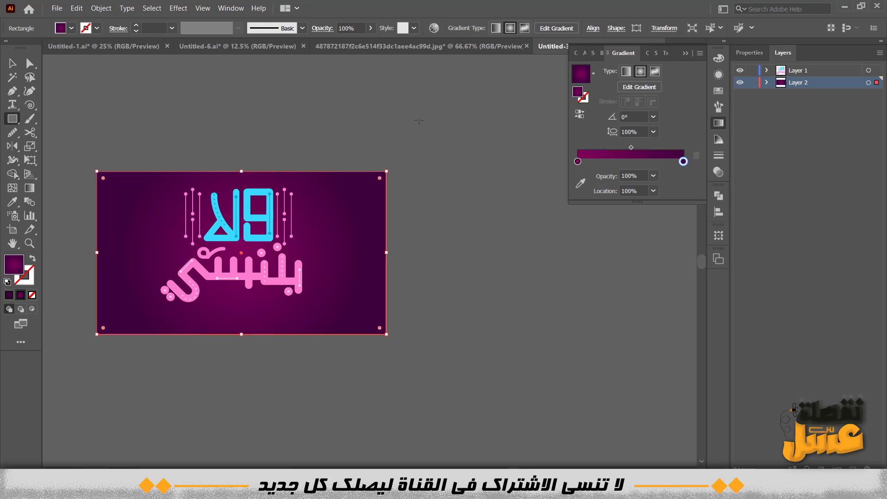
click(35, 192)
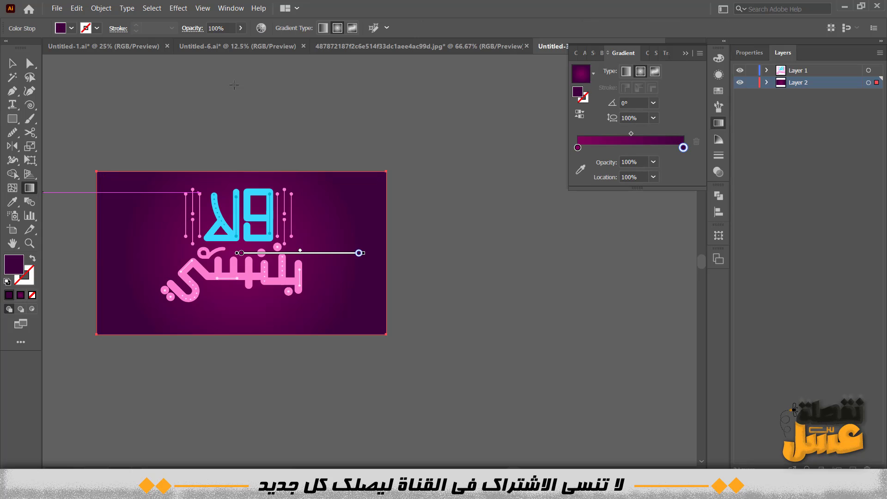
drag(236, 70, 236, 281)
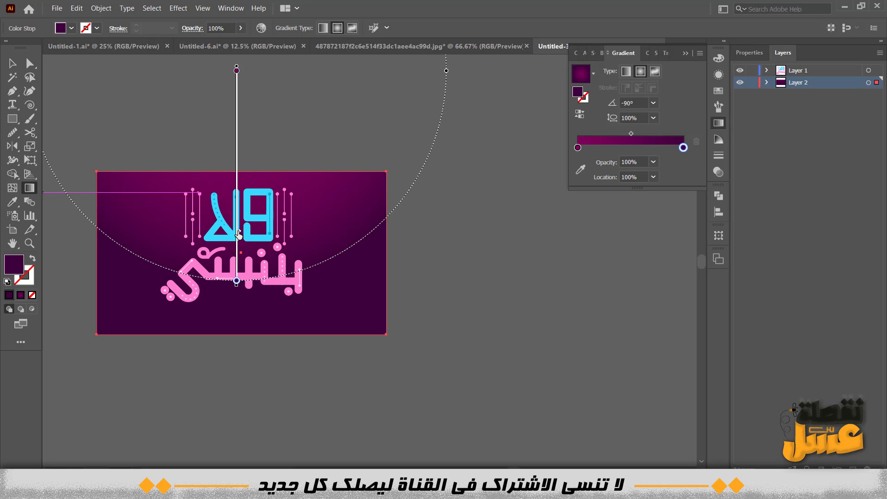
click(10, 63)
click(407, 314)
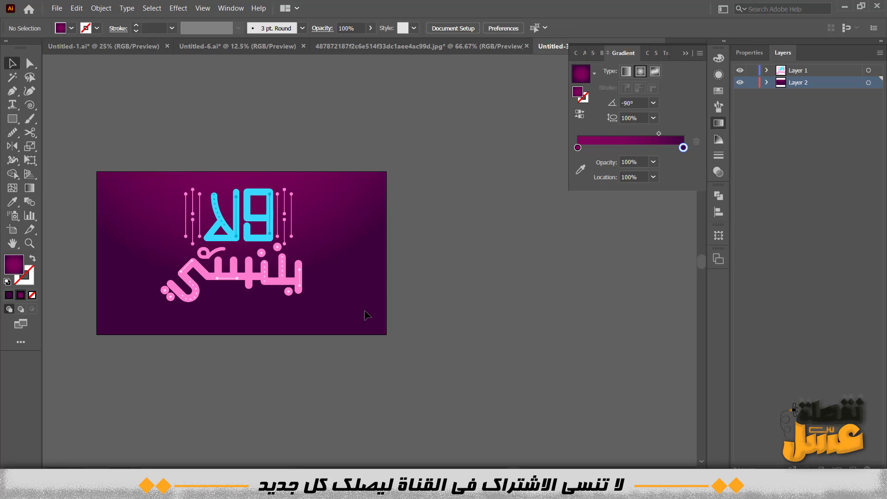
- Lock the background rectangle
scroll(205, 294, up, 1)
drag(250, 377, 271, 390)
scroll(238, 317, up, 1)
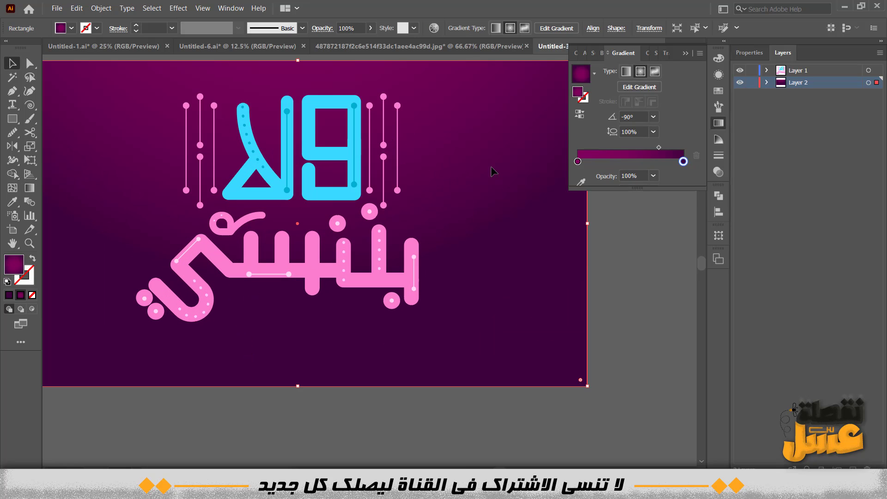
key(ctrl+2)
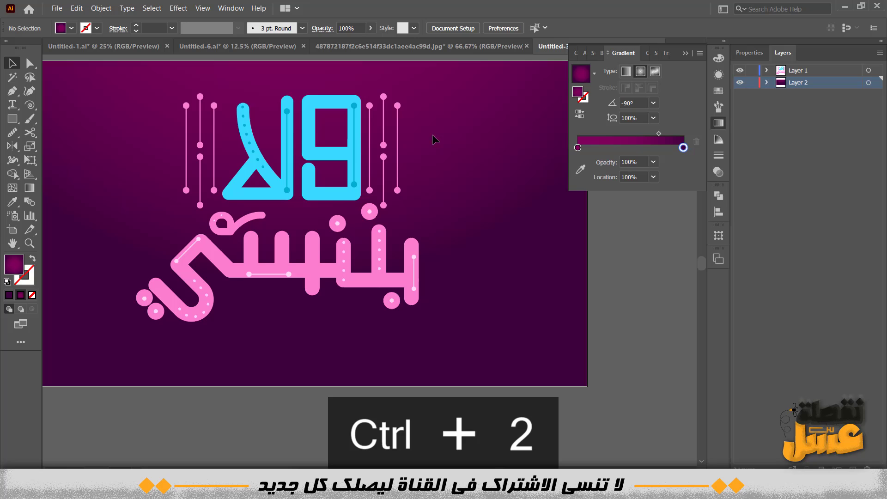
- Group the pink dot-ended lines on the right side of the blue word
click(368, 201)
scroll(377, 207, up, 2)
scroll(388, 202, up, 1)
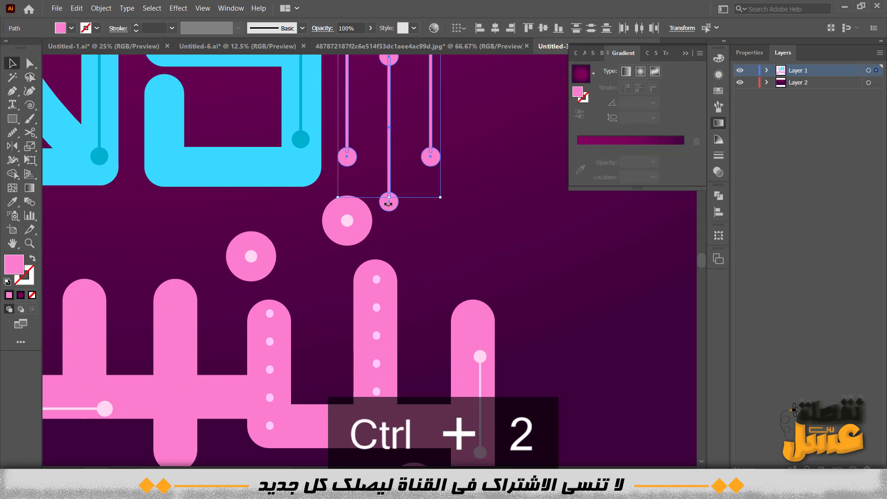
scroll(429, 217, down, 3)
key(ctrl+g)
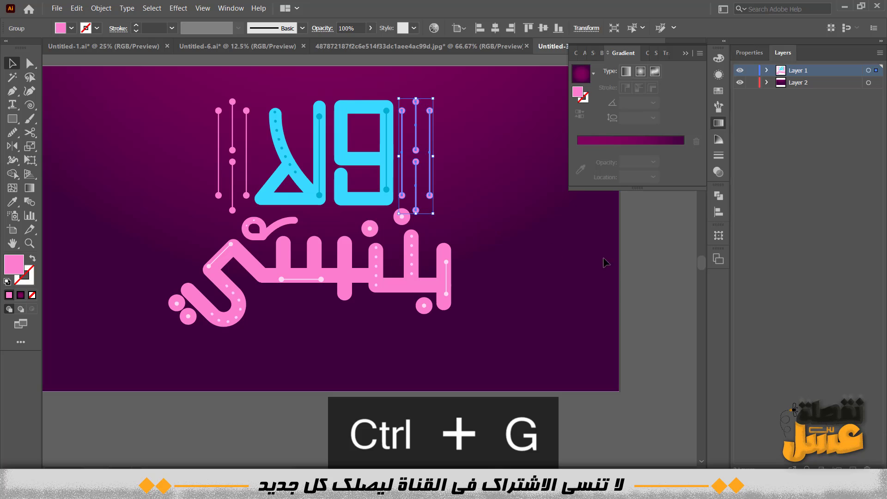
drag(877, 86, 876, 86)
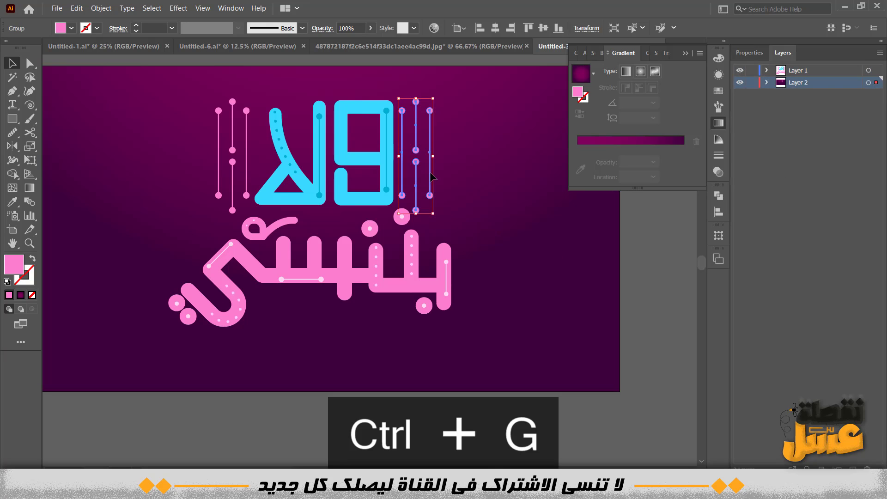
- Place a smaller copy of the line group just beyond the pink word's right end and nudge it left and down into position
drag(417, 170, 482, 277)
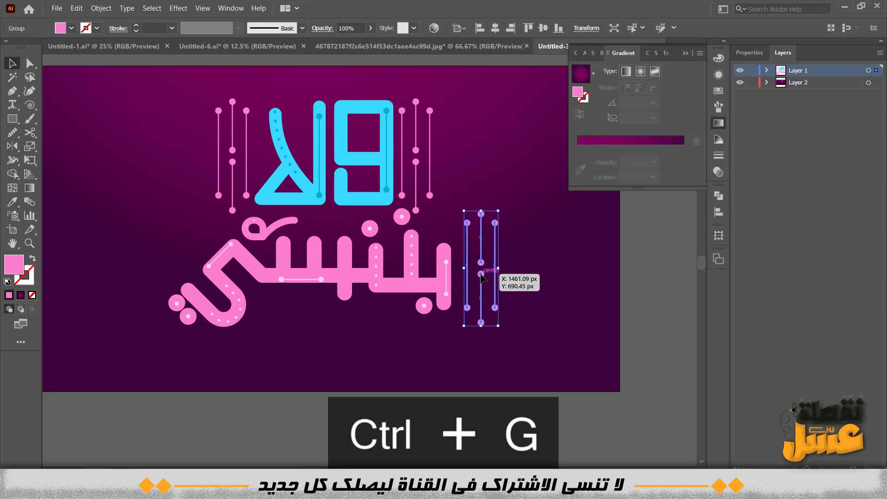
drag(499, 328, 494, 317)
key(Left)
key(Left)
key(Left)
key(Down)
key(Down)
key(Down)
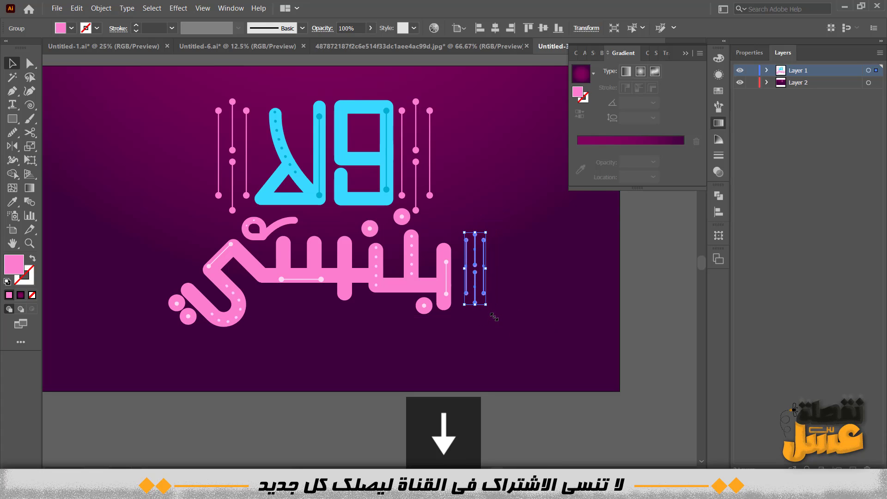
key(Left)
key(Left)
key(Left)
key(Down)
key(Down)
key(Down)
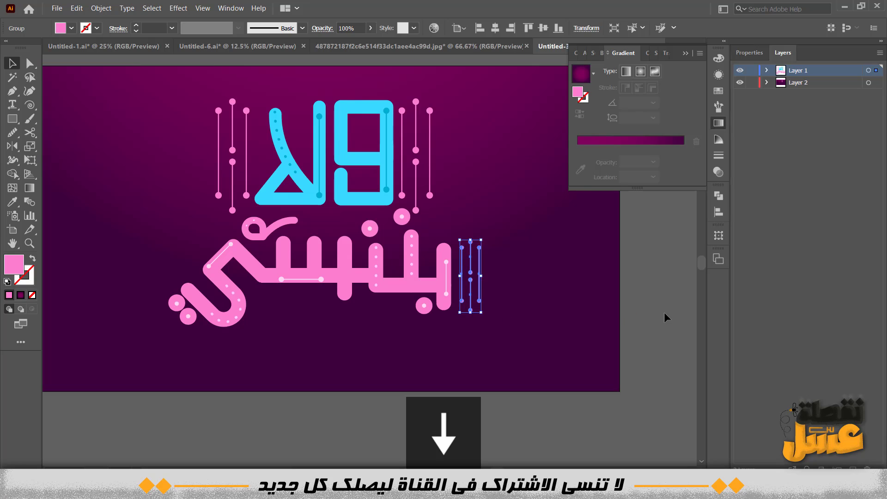
- Try a copy of the small line group beyond the pink word's left end
click(494, 293)
click(471, 279)
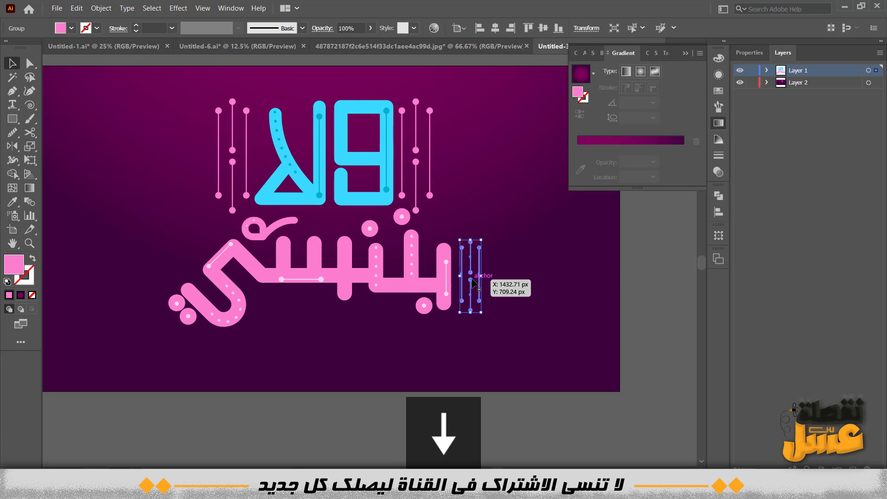
drag(472, 280, 157, 285)
click(272, 411)
scroll(272, 411, down, 1)
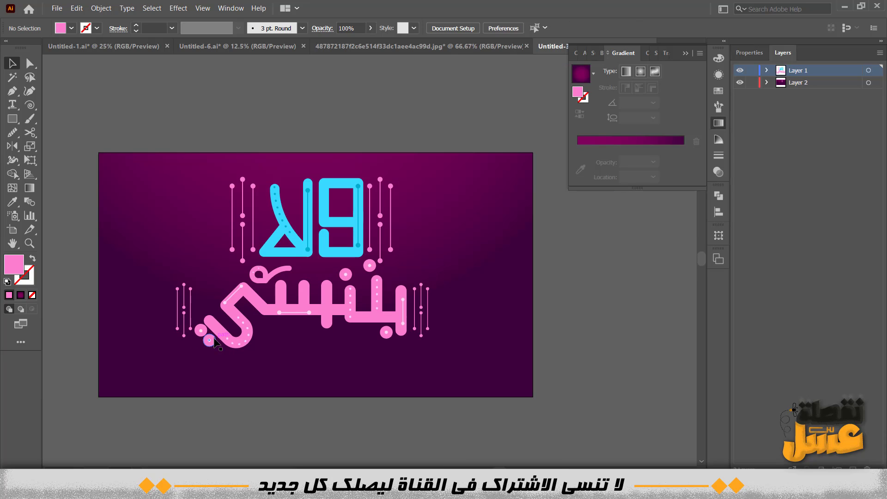
- Undo the copy of the small line group at the pink word's left end
key(ctrl+z)
key(ctrl+z)
key(ctrl+z)
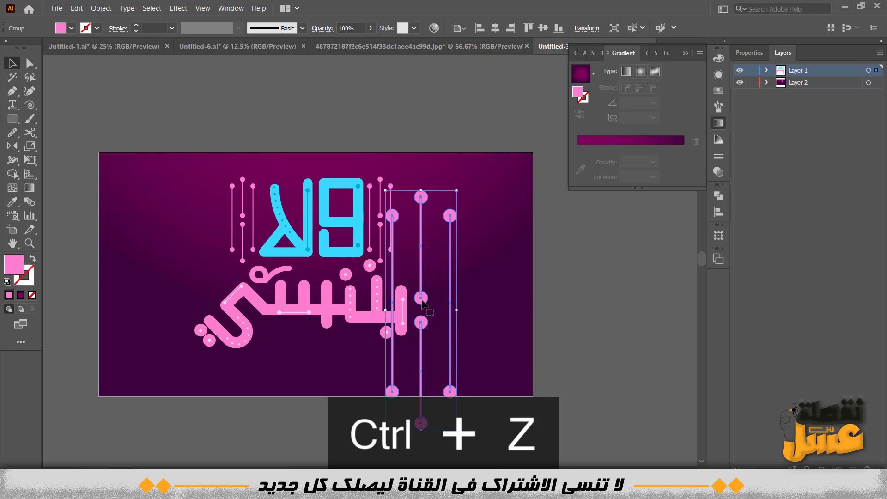
- Place enlarged line groups running off the artboard near its upper-left and lower-right corners, and lower the opacity of both
drag(422, 303, 151, 140)
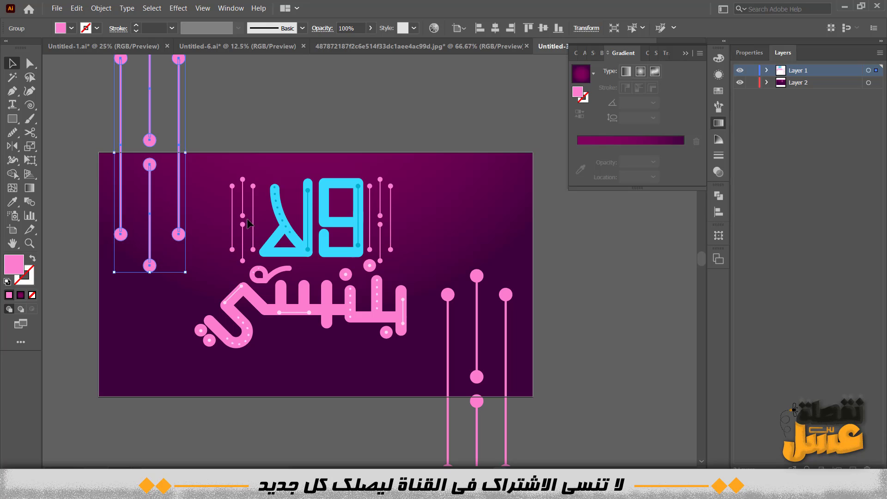
drag(477, 376, 478, 382)
shift+click(178, 213)
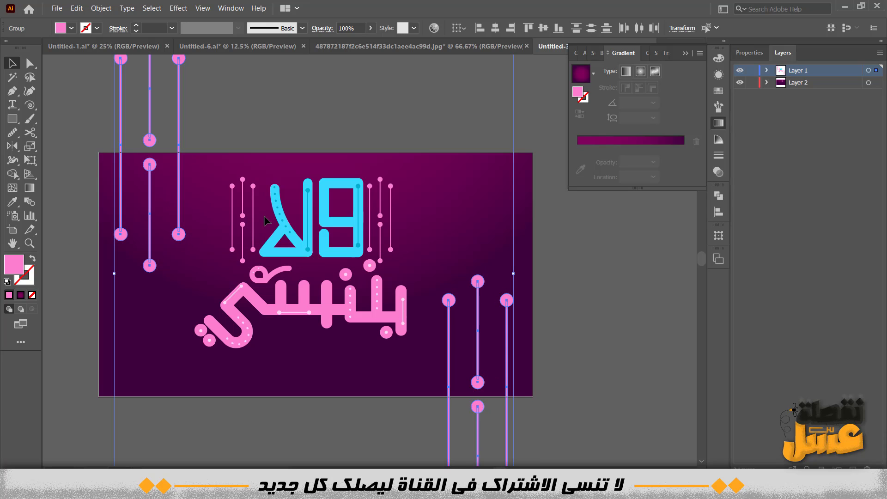
click(370, 28)
click(344, 44)
click(322, 114)
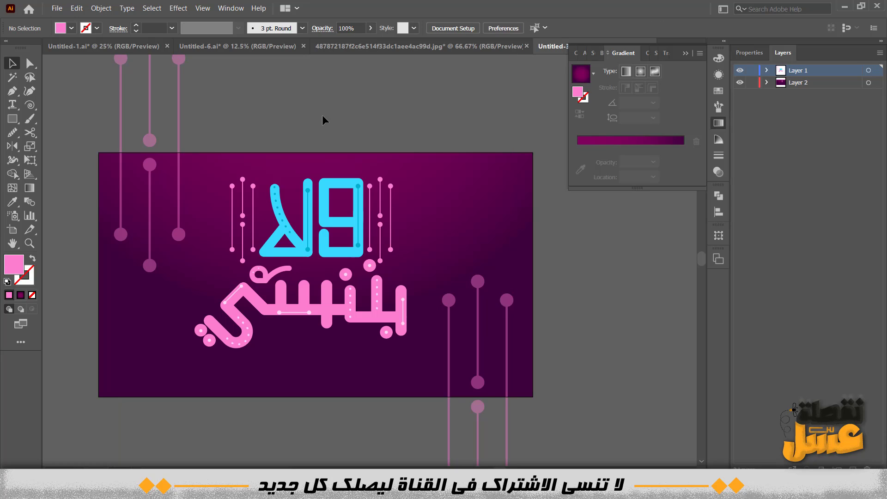
scroll(319, 387, up, 1)
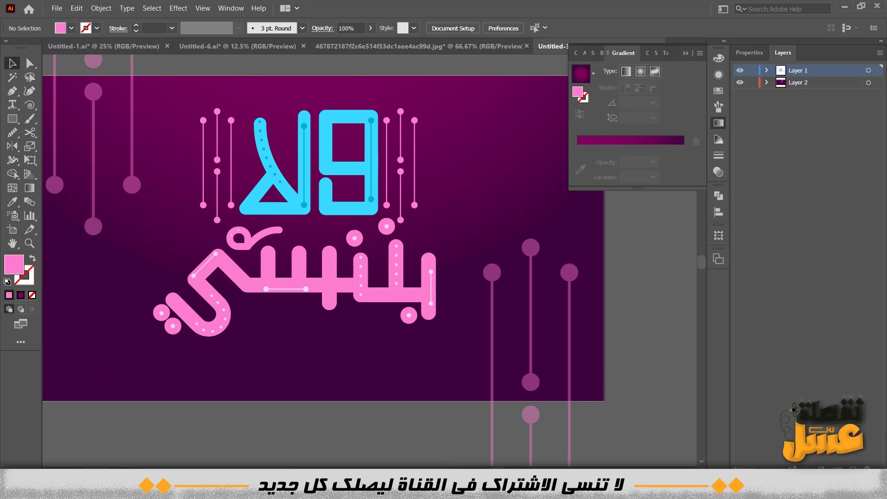